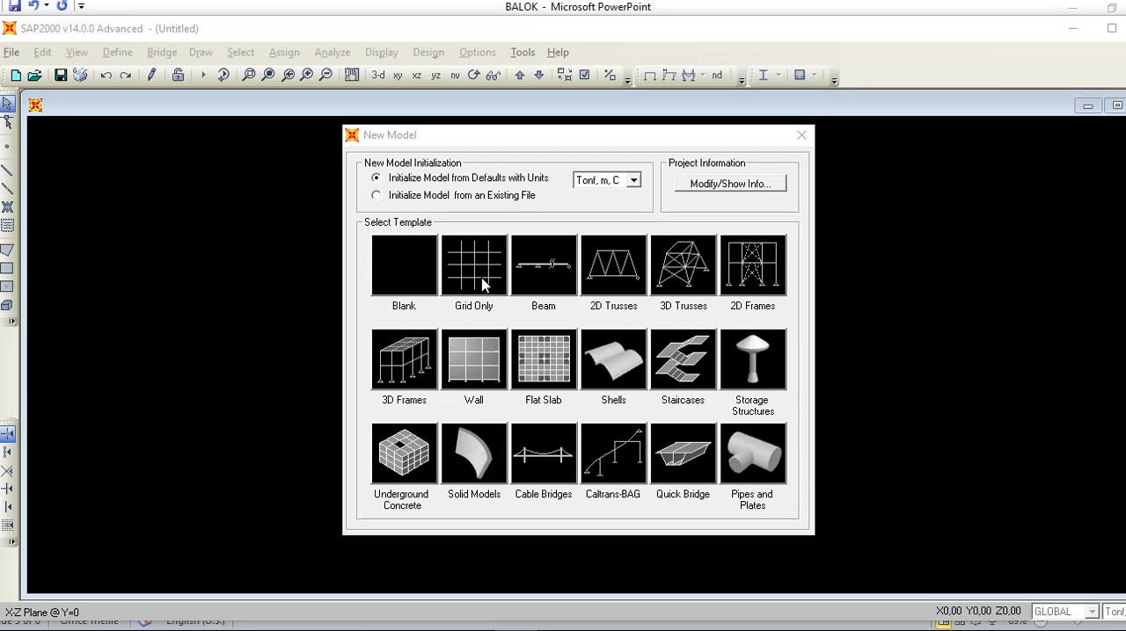
# Step: Start a grid-only model with 3 grid lines in the X direction and 1 each in the Y and Z directions
pyautogui.click(485, 290)
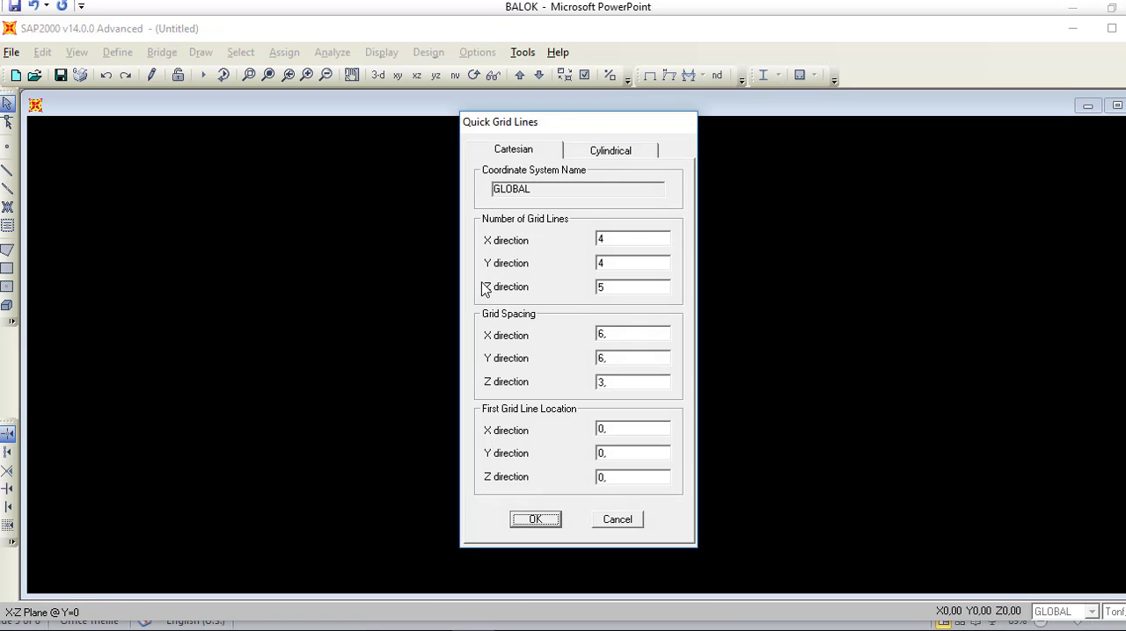
pyautogui.doubleClick(626, 243)
pyautogui.click(344, 630)
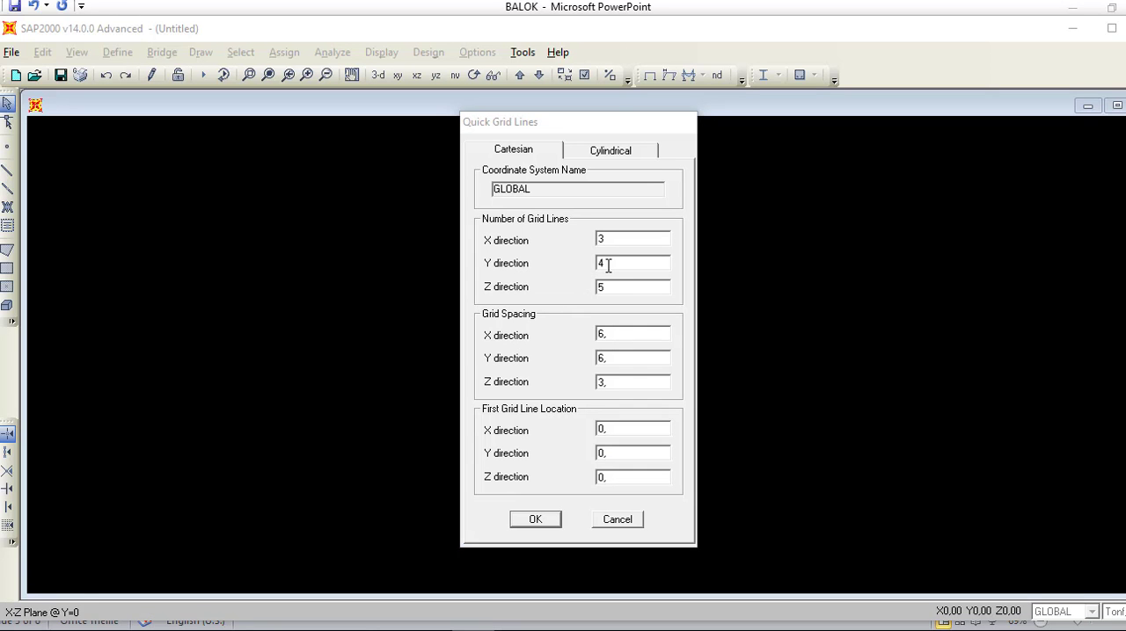
pyautogui.doubleClick(607, 264)
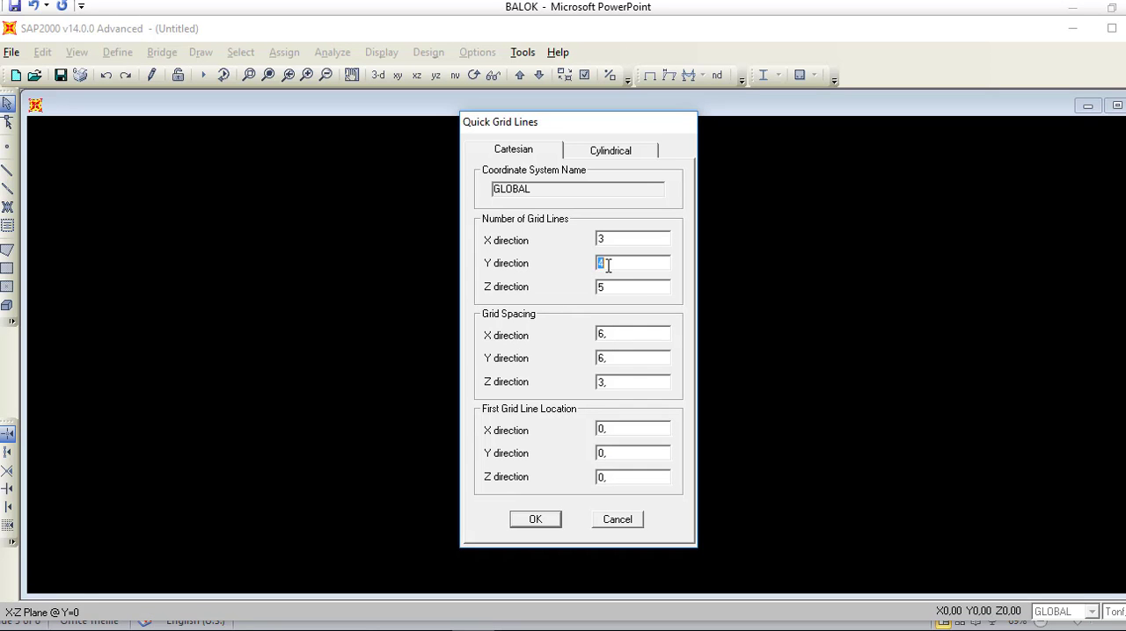
pyautogui.click(350, 630)
pyautogui.click(618, 289)
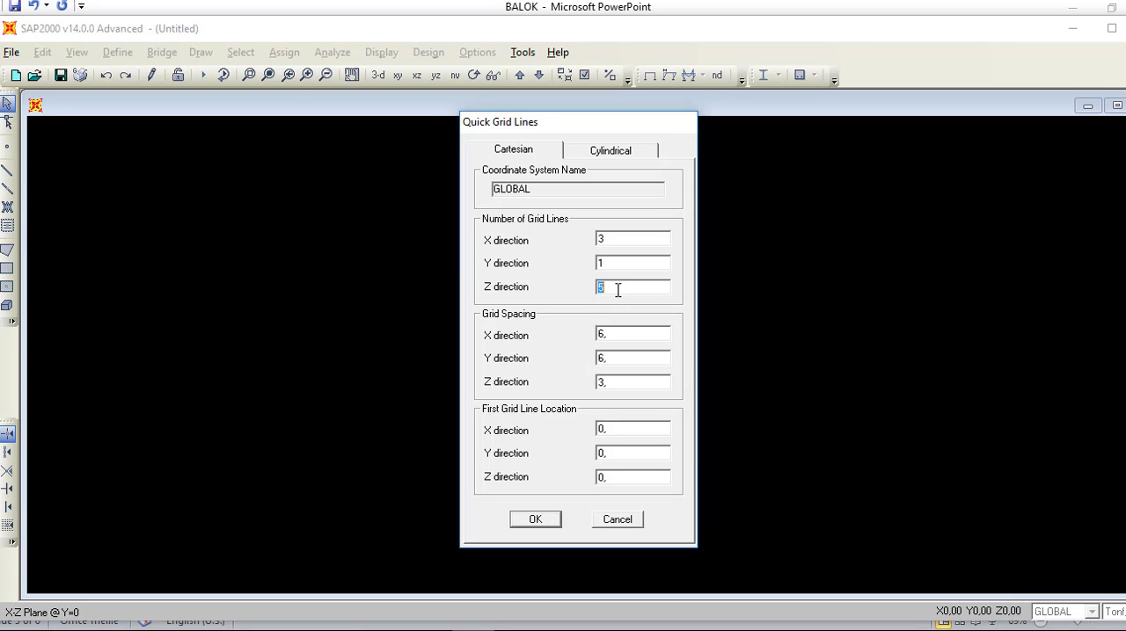
# Step: Set the grid spacing to 11 m in X and 1 m in Y and Z, and create the grid
pyautogui.click(619, 337)
pyautogui.write('11')
pyautogui.click(613, 363)
pyautogui.write('1')
pyautogui.click(612, 382)
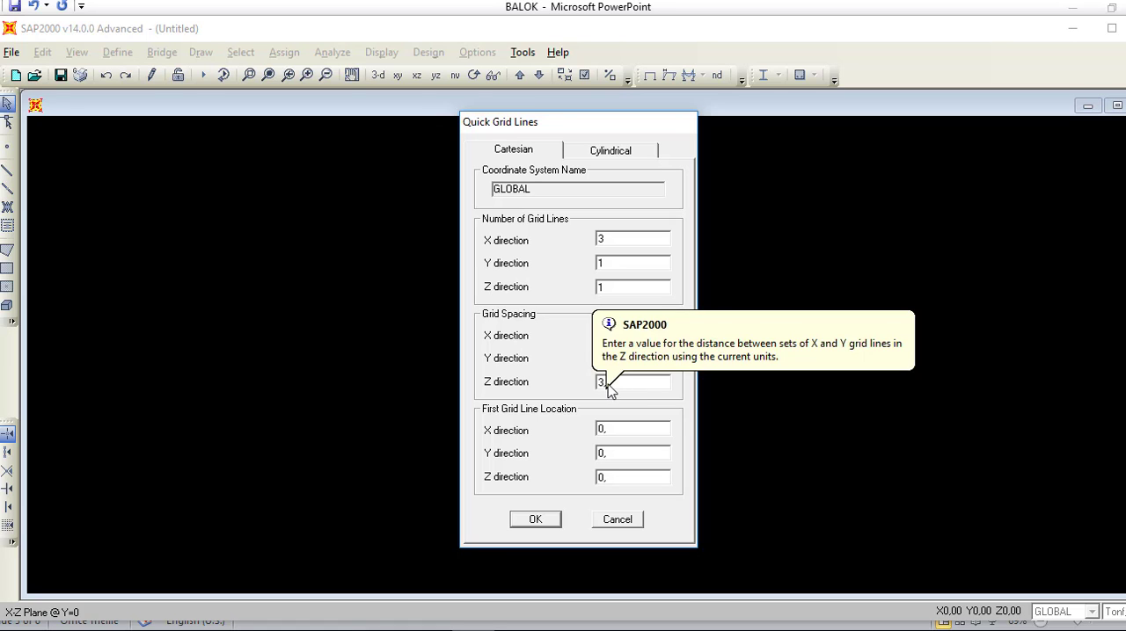
pyautogui.write('1')
pyautogui.click(552, 518)
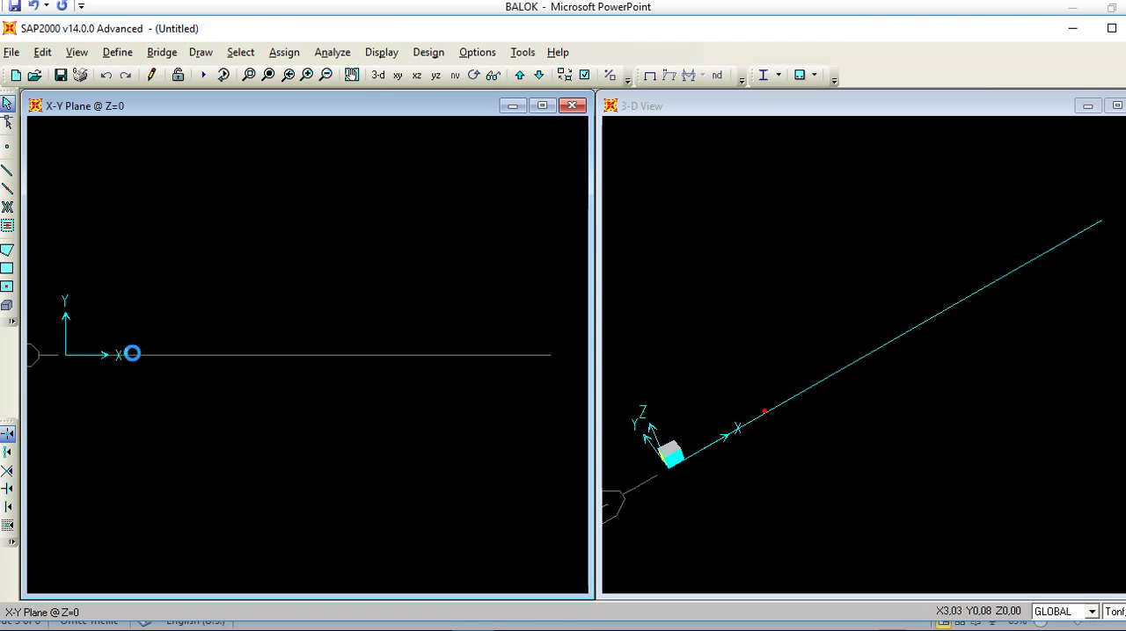
# Step: Show the X-Z plane and, in the grid system data, set the X ordinate of grid line B to 6 m
pyautogui.click(416, 76)
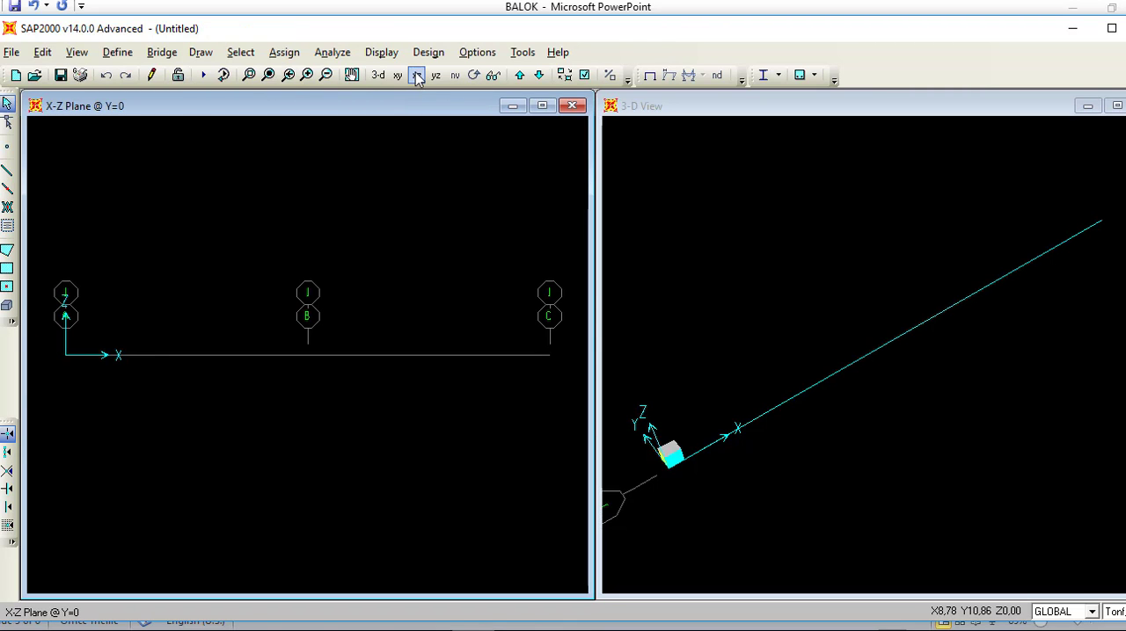
pyautogui.doubleClick(185, 361)
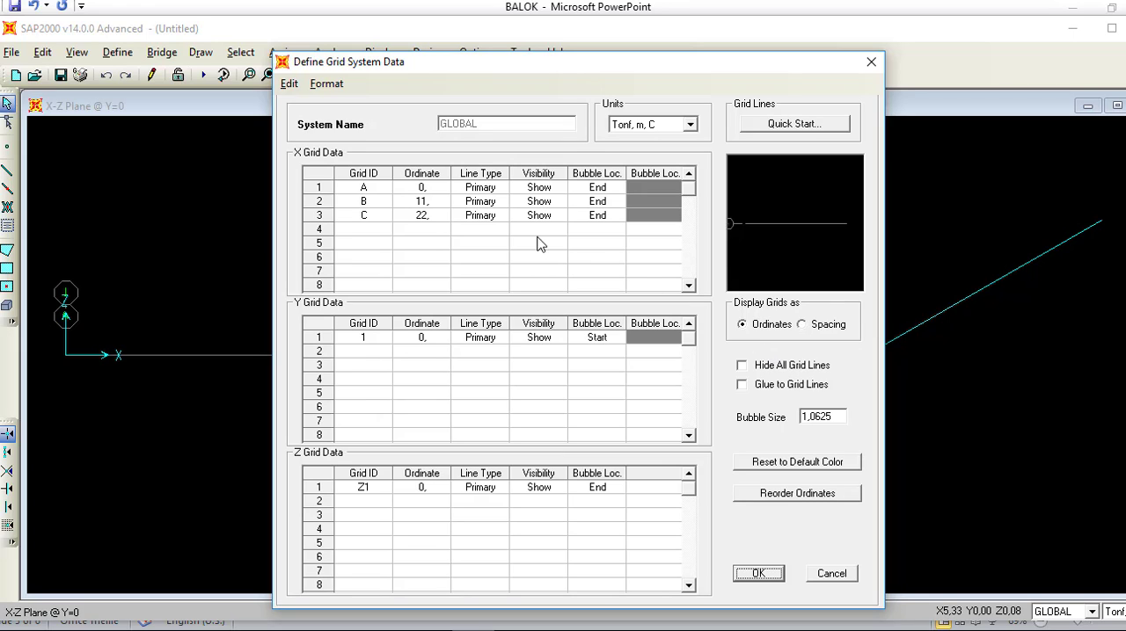
pyautogui.click(437, 204)
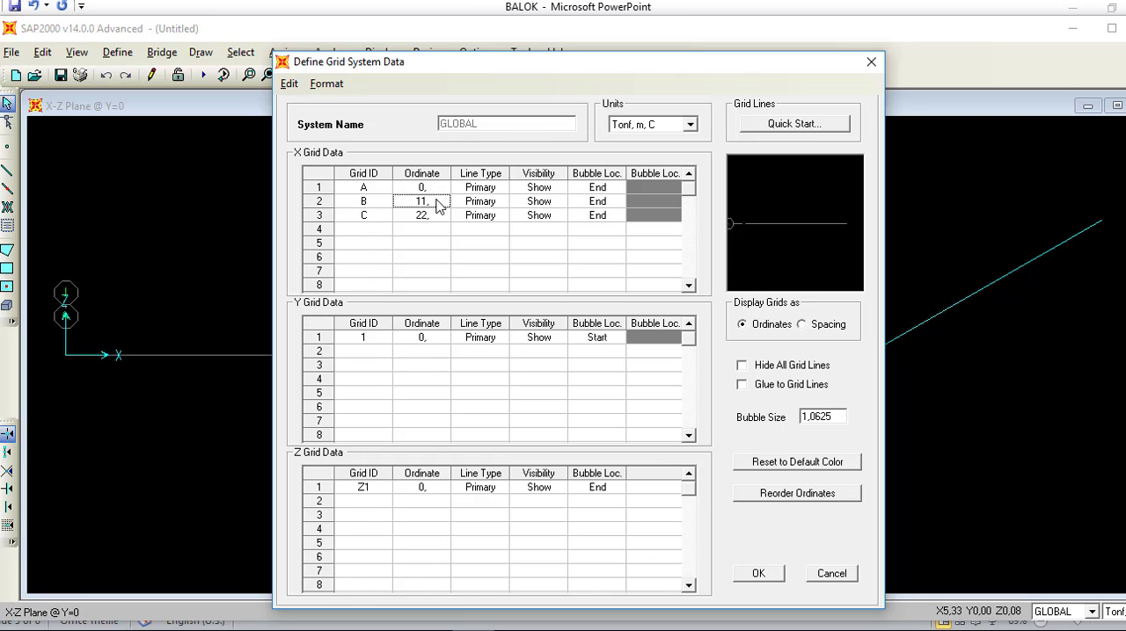
pyautogui.press('BackSpace')
pyautogui.click(344, 630)
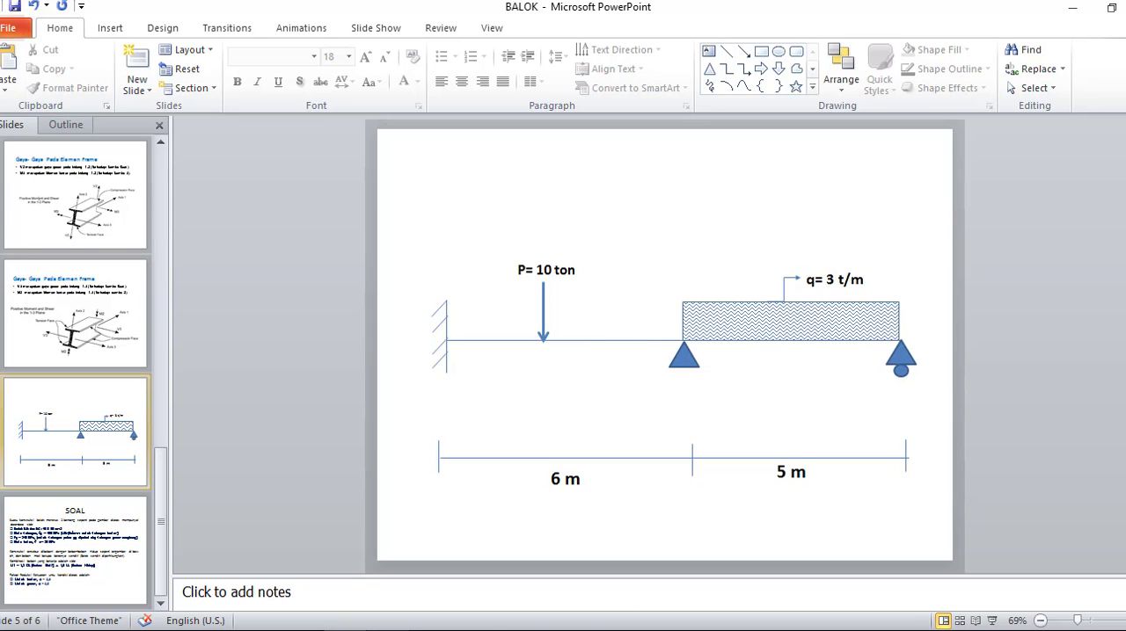
pyautogui.hotkey('alt', 'Tab')
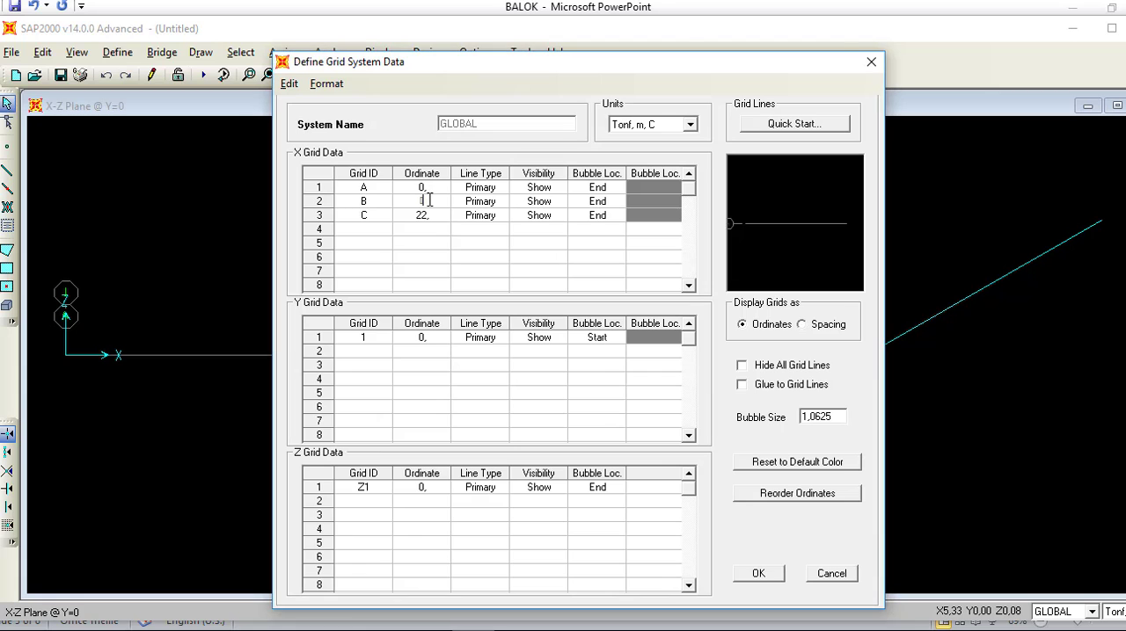
pyautogui.write('6')
# Step: Try to set the X ordinate of grid line C to 11 m
pyautogui.click(431, 218)
pyautogui.press('BackSpace')
pyautogui.write('11')
pyautogui.click(430, 187)
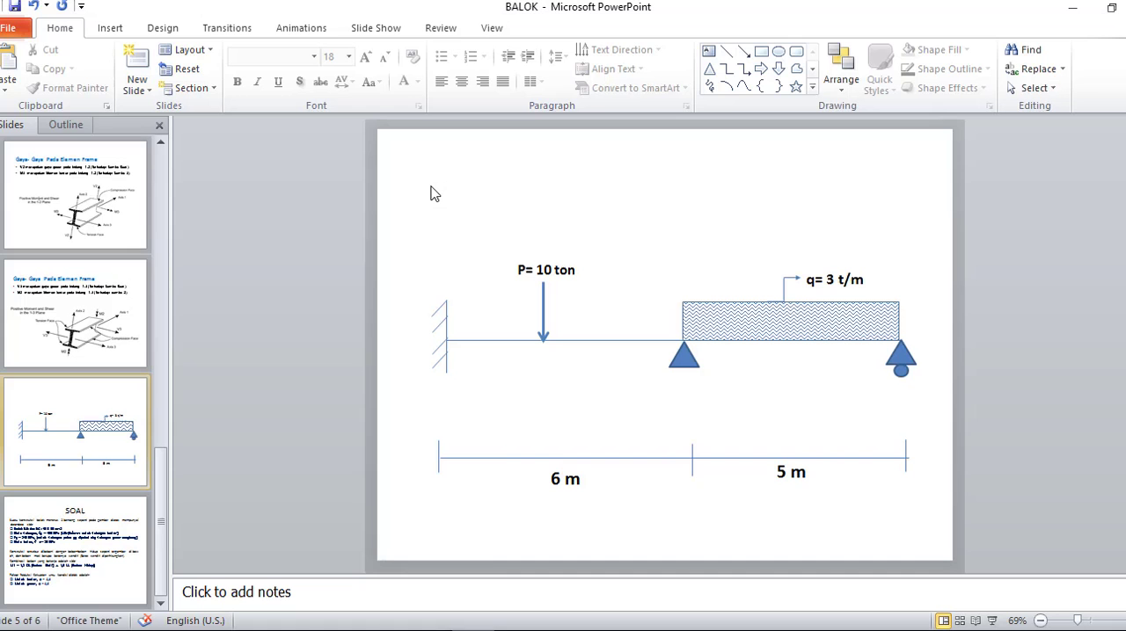
pyautogui.click(516, 630)
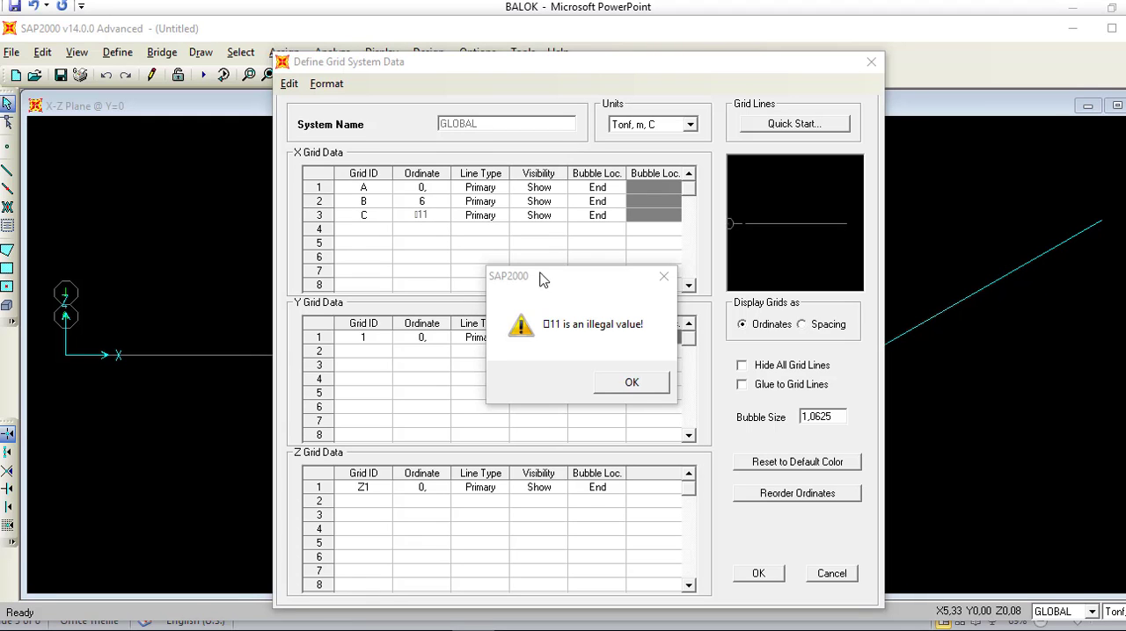
pyautogui.click(648, 382)
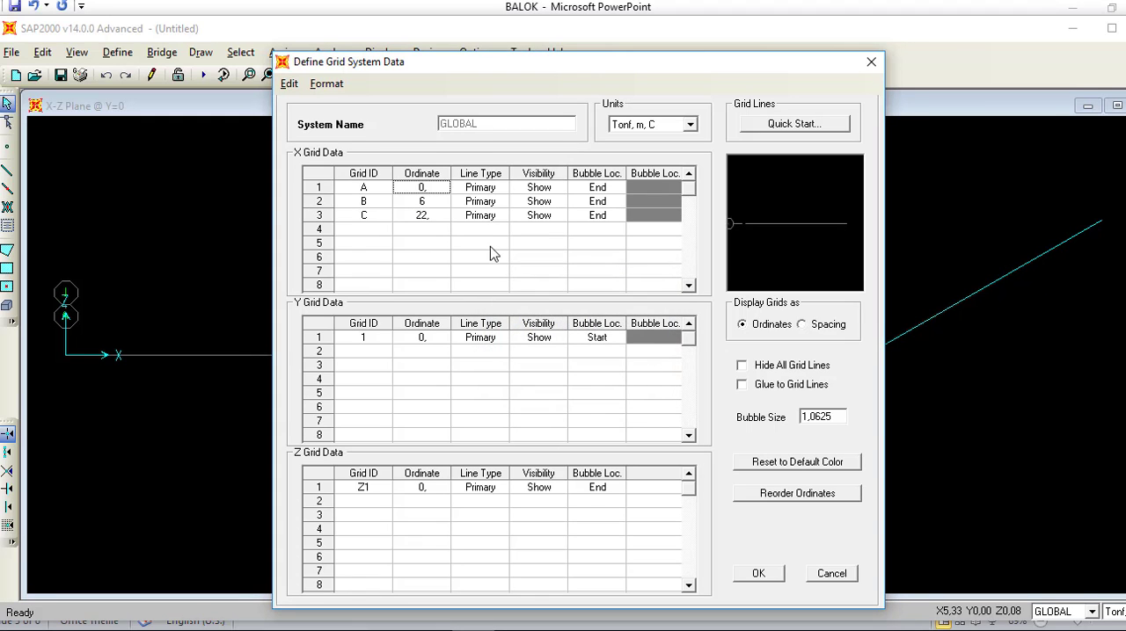
# Step: Enter 11 m as the X ordinate of grid line C and apply the grid changes
pyautogui.click(427, 219)
pyautogui.write('11')
pyautogui.click(747, 578)
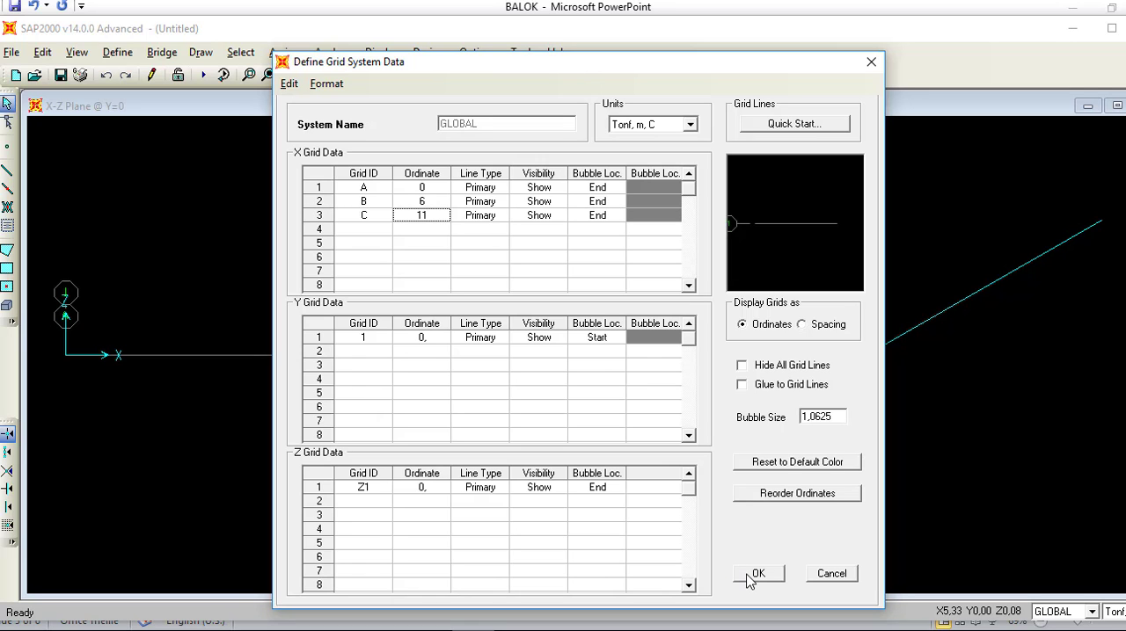
pyautogui.click(747, 577)
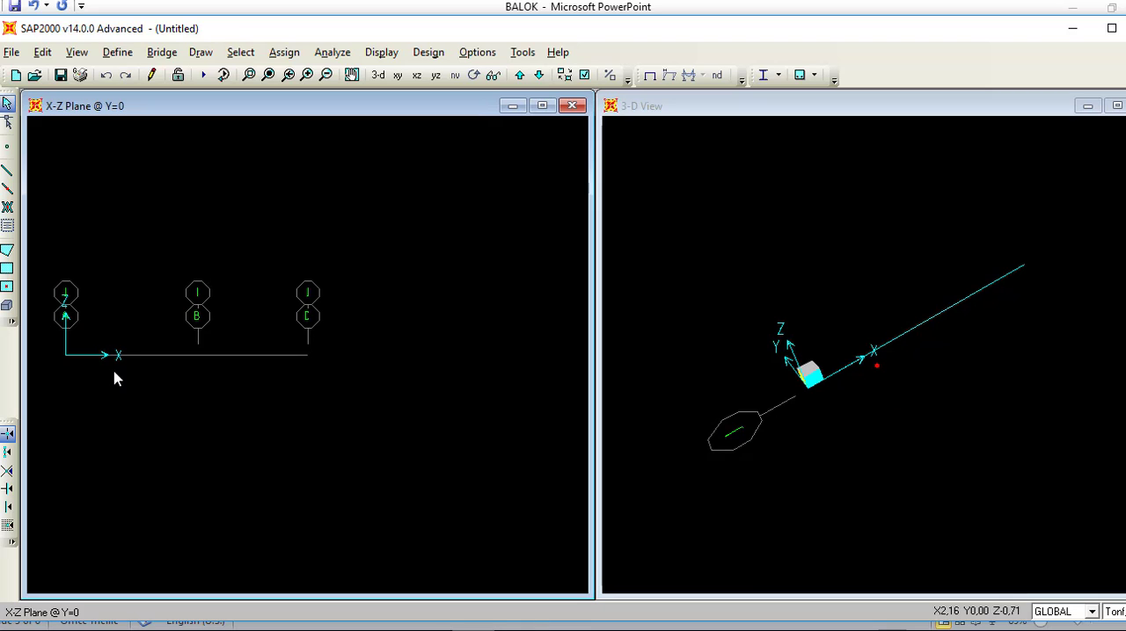
# Step: Quick-draw straight frame elements with section FSEC1 along the A–B and B–C spans of the X grid
pyautogui.scroll(2, 140, 364)
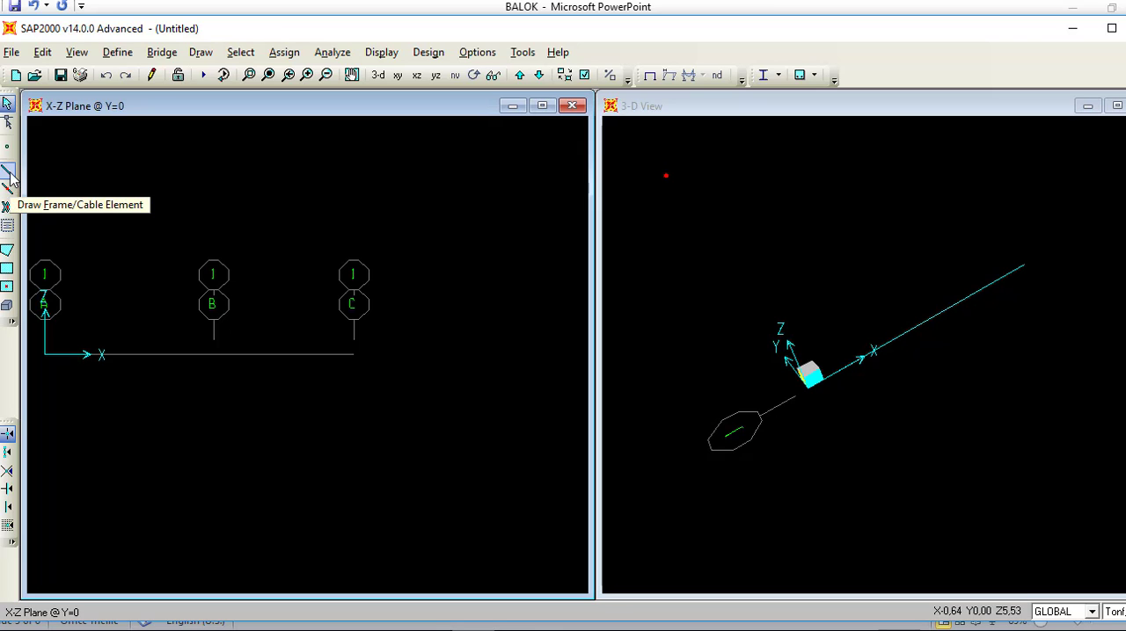
pyautogui.click(11, 175)
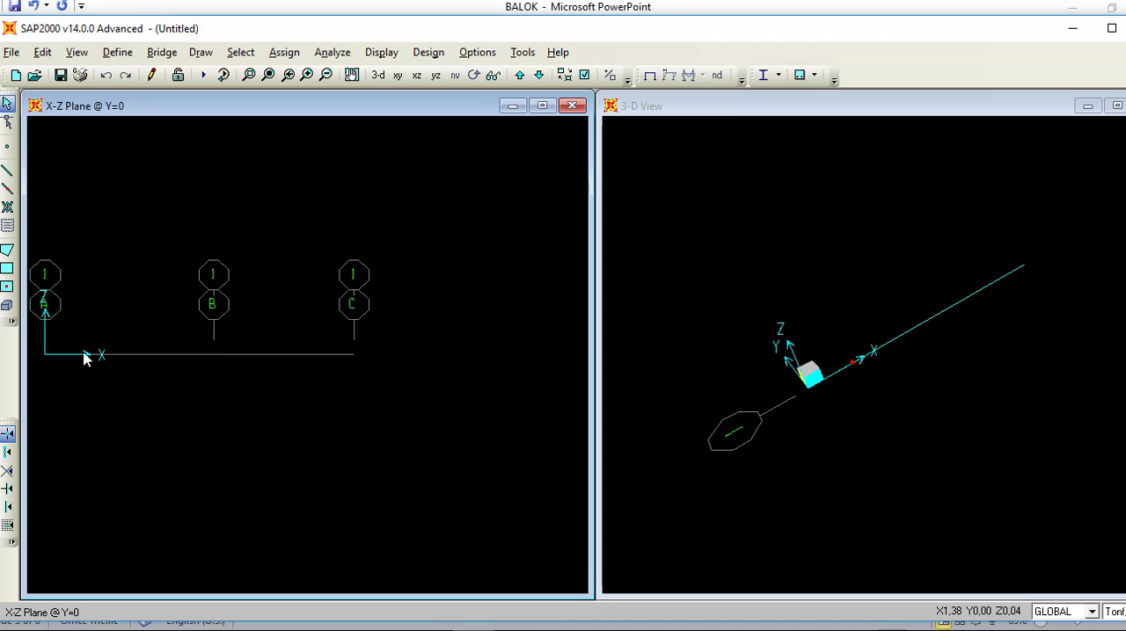
pyautogui.click(8, 188)
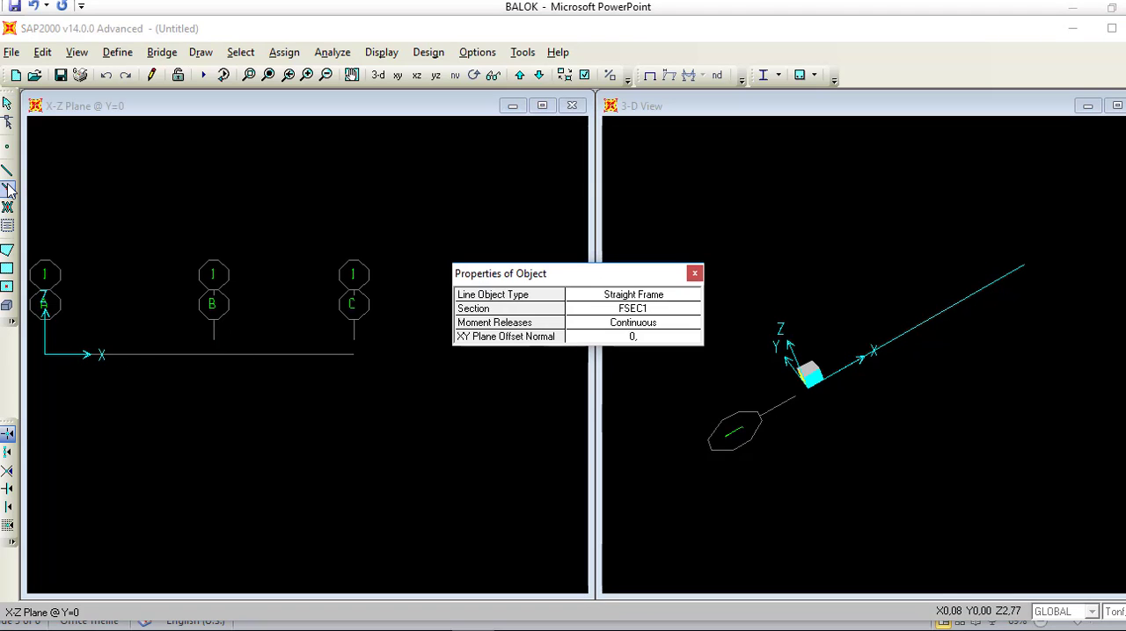
pyautogui.click(150, 357)
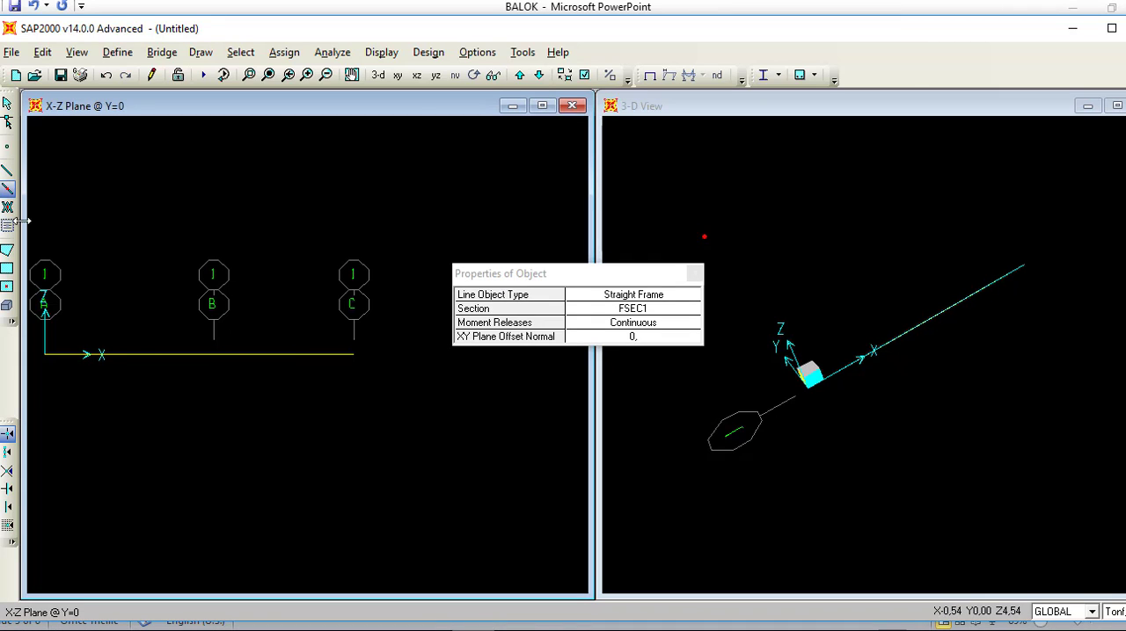
pyautogui.click(7, 103)
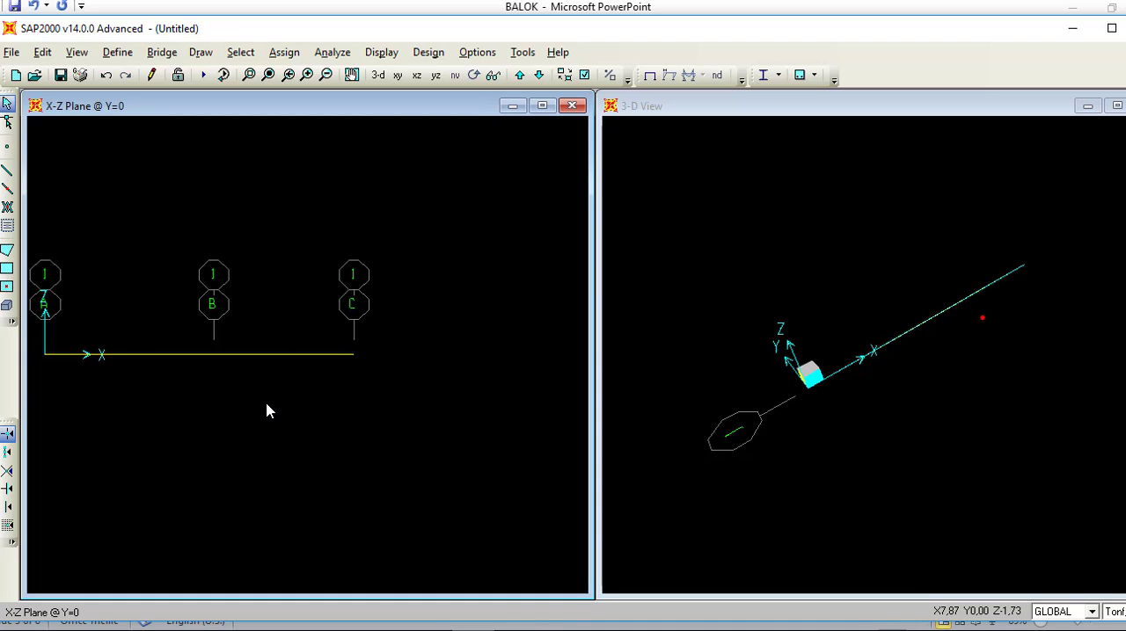
# Step: Assign a DEAD gravity point load of 10 Tonf to the A–B frame at an absolute distance of 3 m from End-I
pyautogui.click(197, 354)
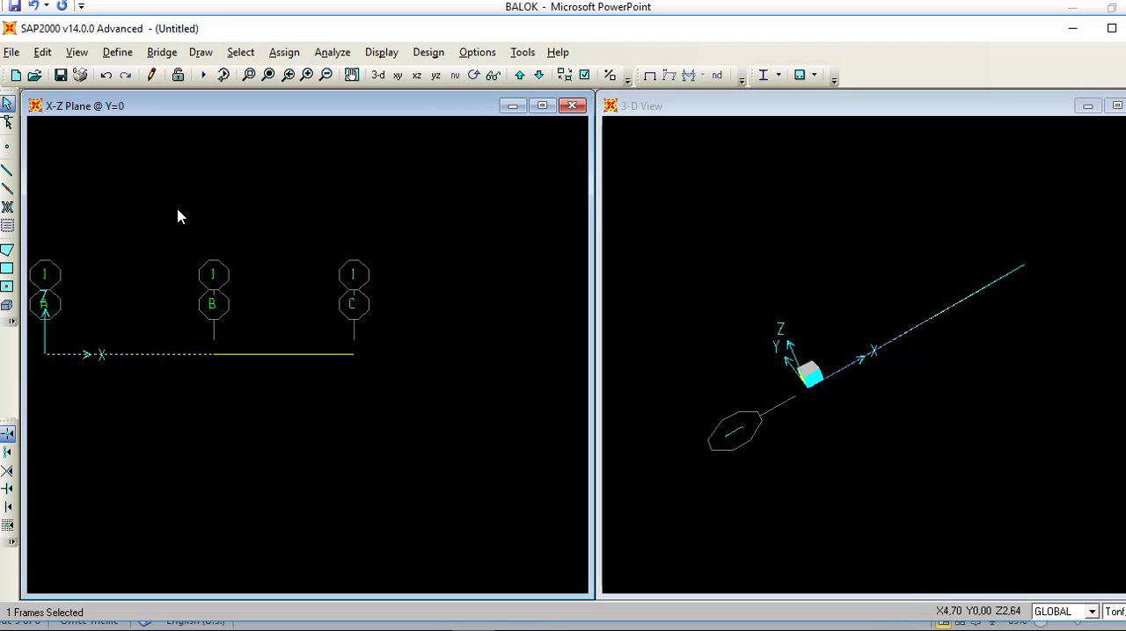
pyautogui.click(284, 52)
pyautogui.moveTo(316, 258)
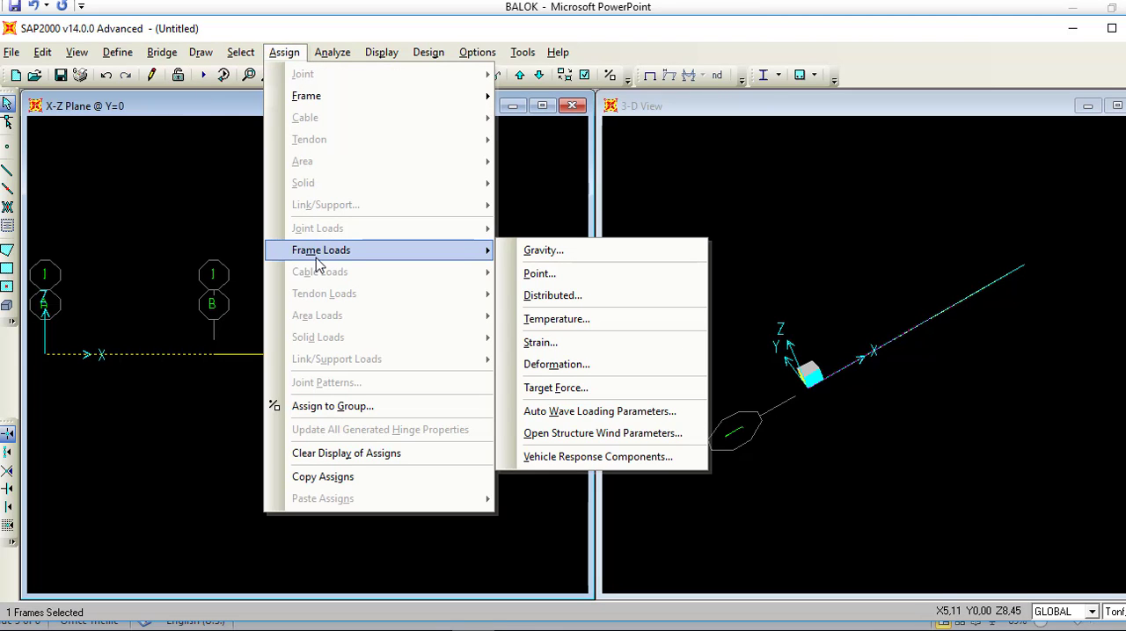
pyautogui.click(538, 275)
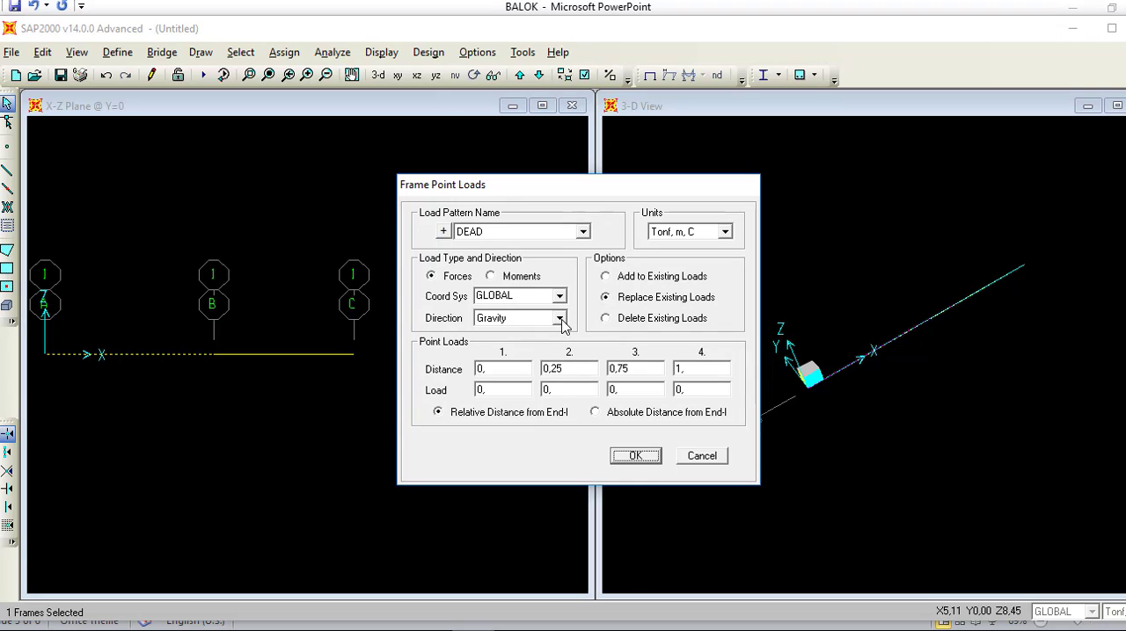
pyautogui.click(626, 418)
pyautogui.doubleClick(497, 369)
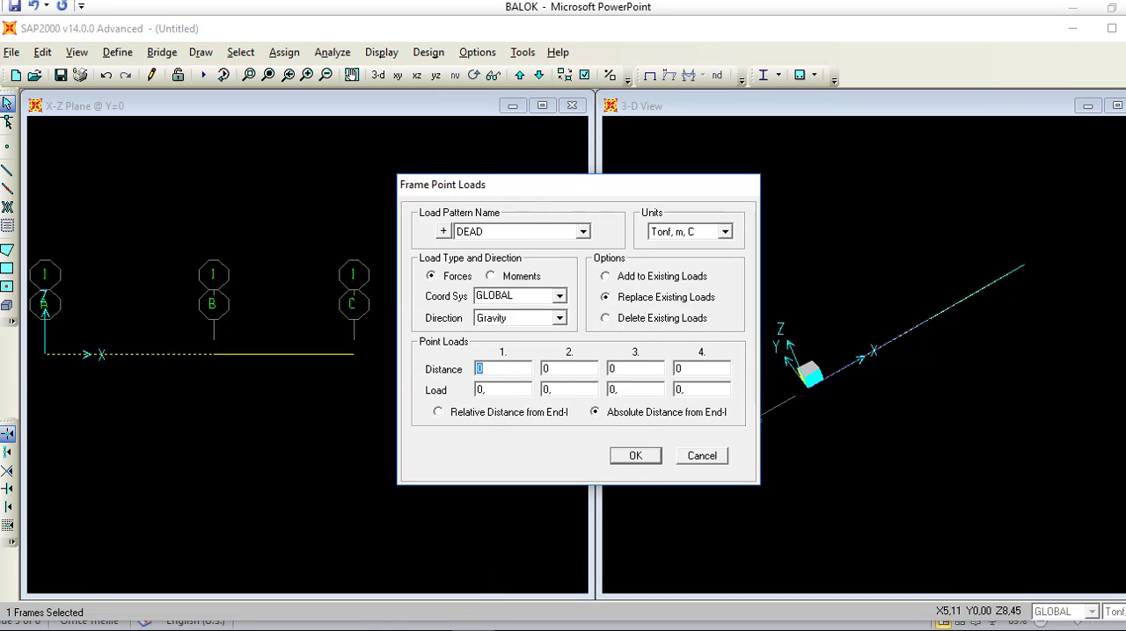
pyautogui.hotkey('alt', 'Tab')
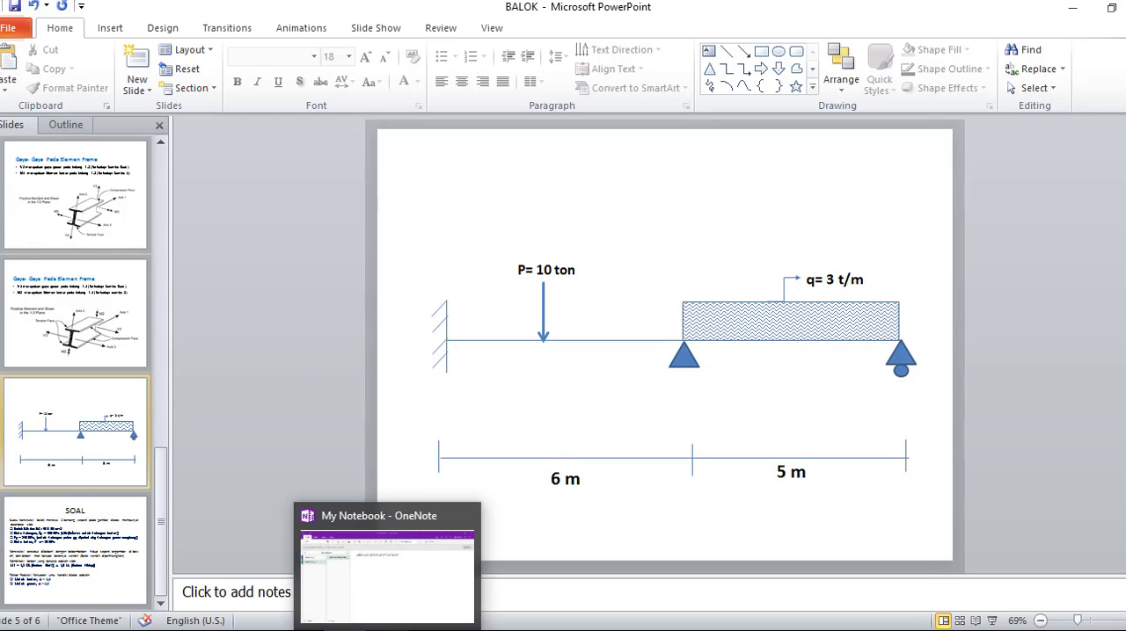
pyautogui.moveTo(342, 618)
pyautogui.click(508, 605)
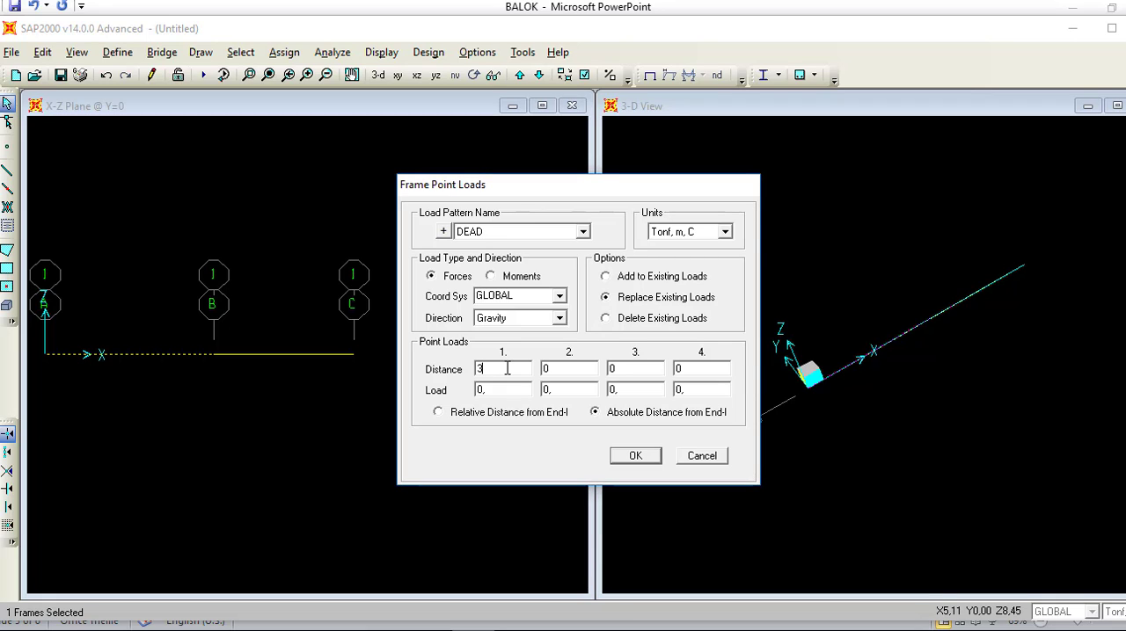
pyautogui.doubleClick(499, 394)
pyautogui.press('BackSpace')
pyautogui.click(633, 457)
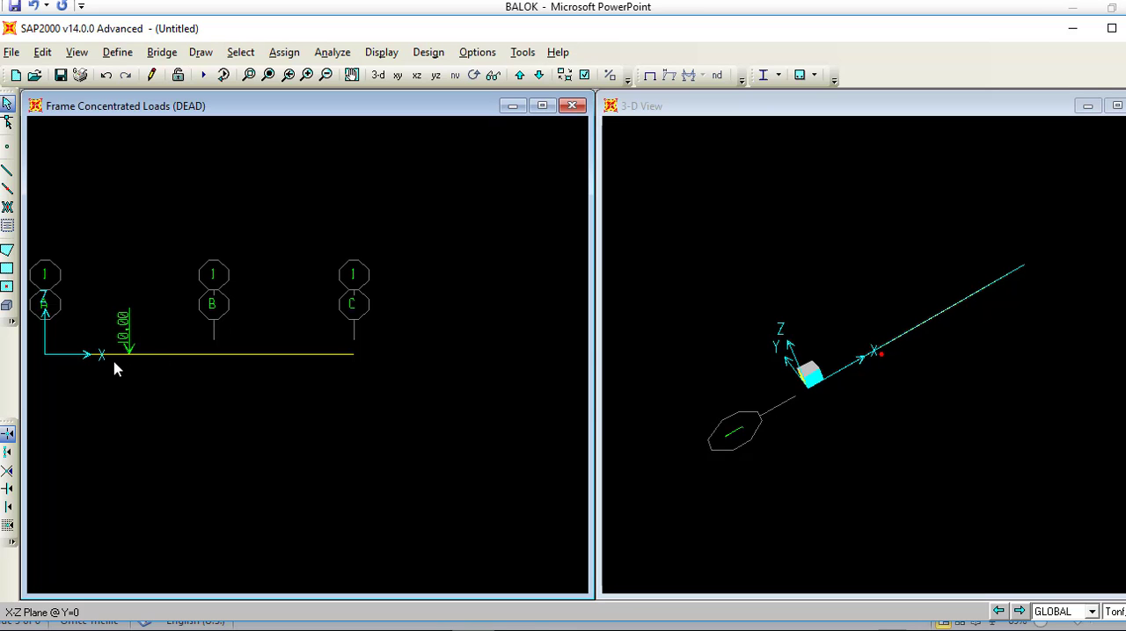
# Step: Check the beam sketch in PowerPoint and assign a fixed restraint, with all translations and rotations restrained, to the joint at grid line A
pyautogui.click(387, 630)
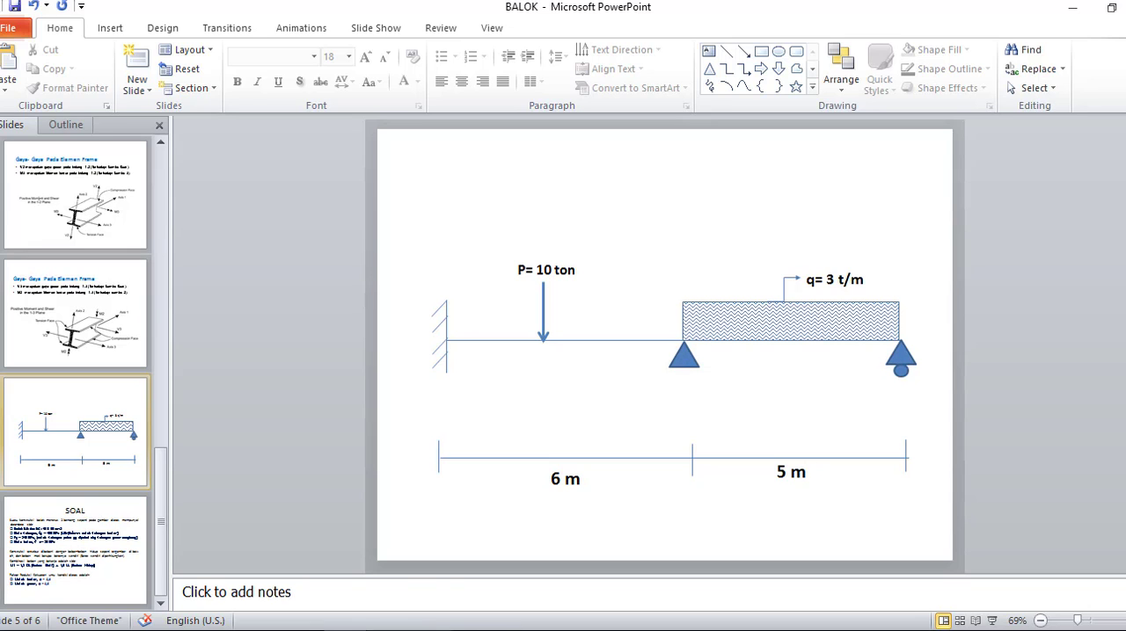
pyautogui.click(473, 630)
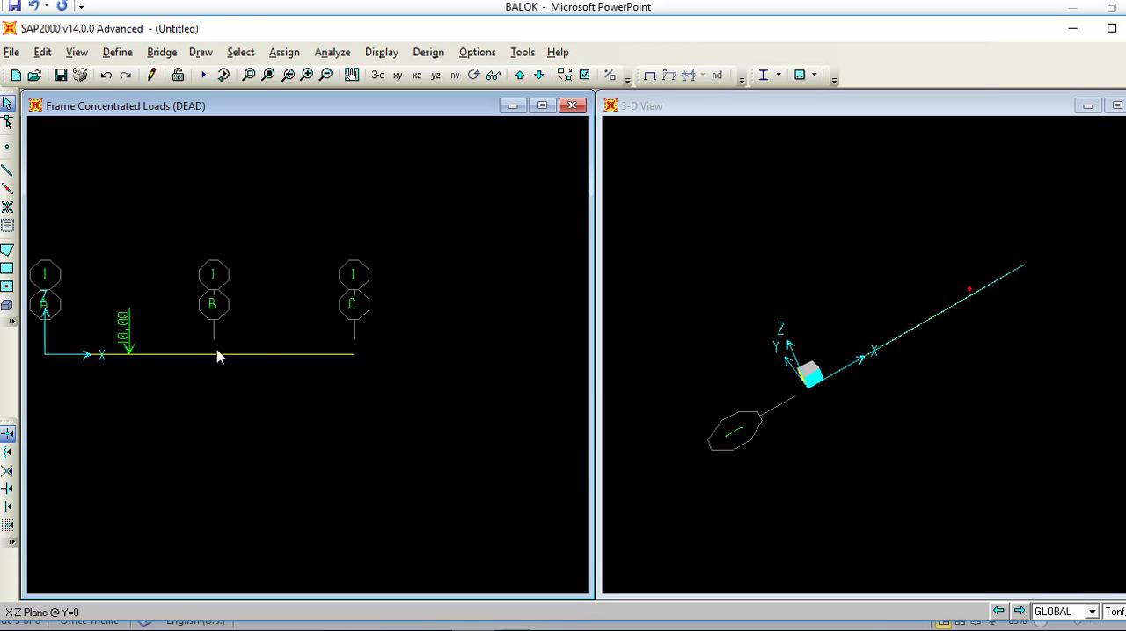
pyautogui.click(81, 355)
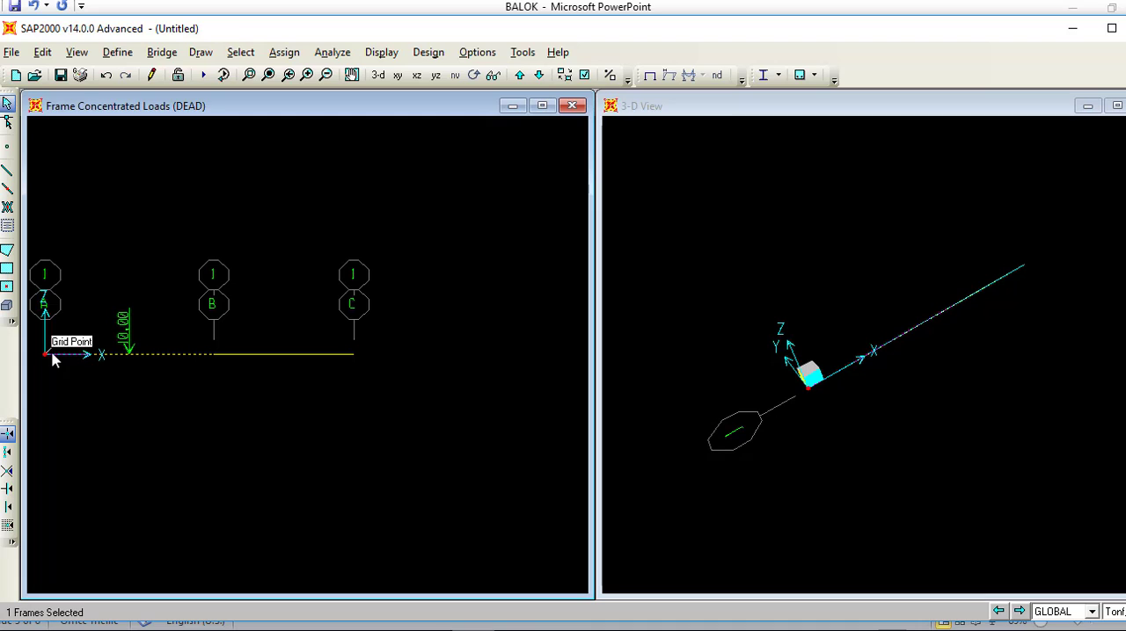
pyautogui.click(44, 355)
pyautogui.click(193, 356)
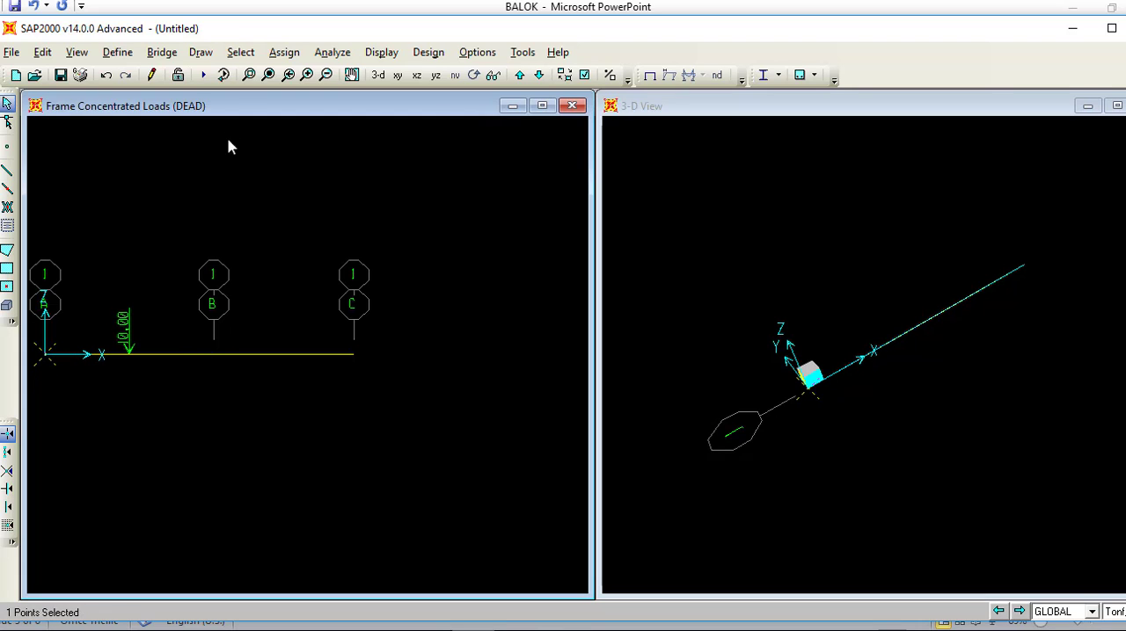
pyautogui.click(283, 52)
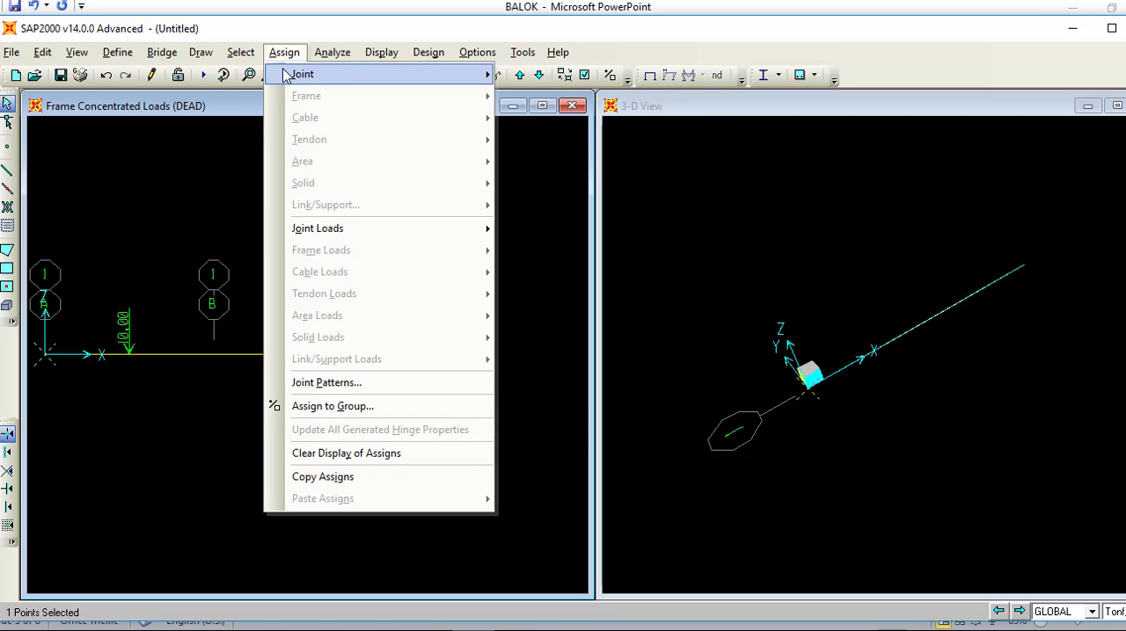
pyautogui.moveTo(299, 75)
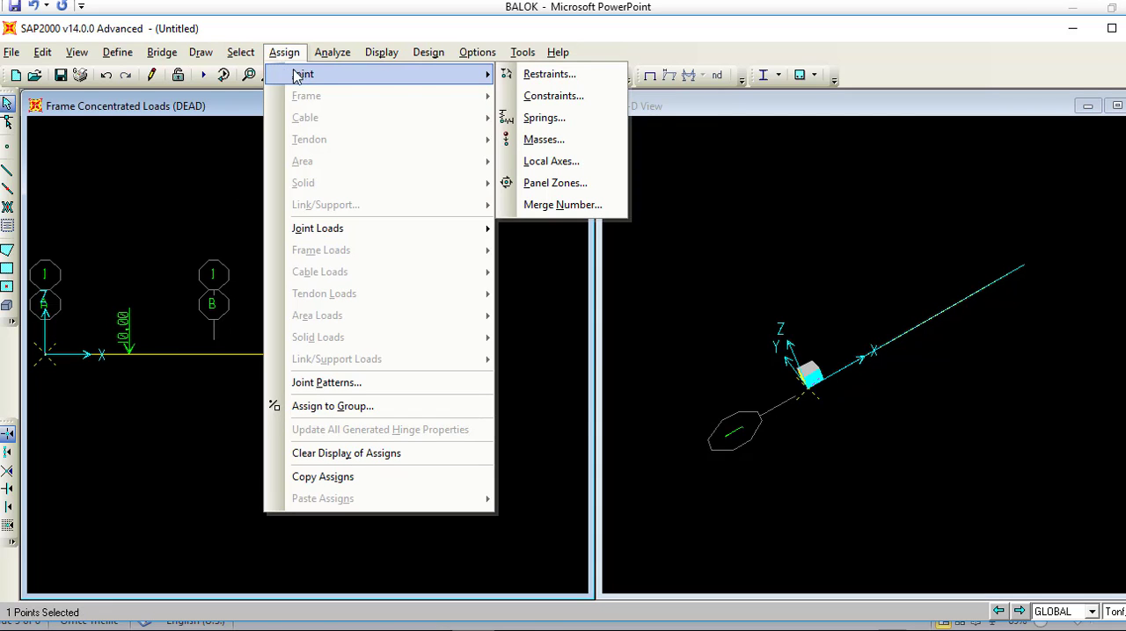
pyautogui.click(534, 81)
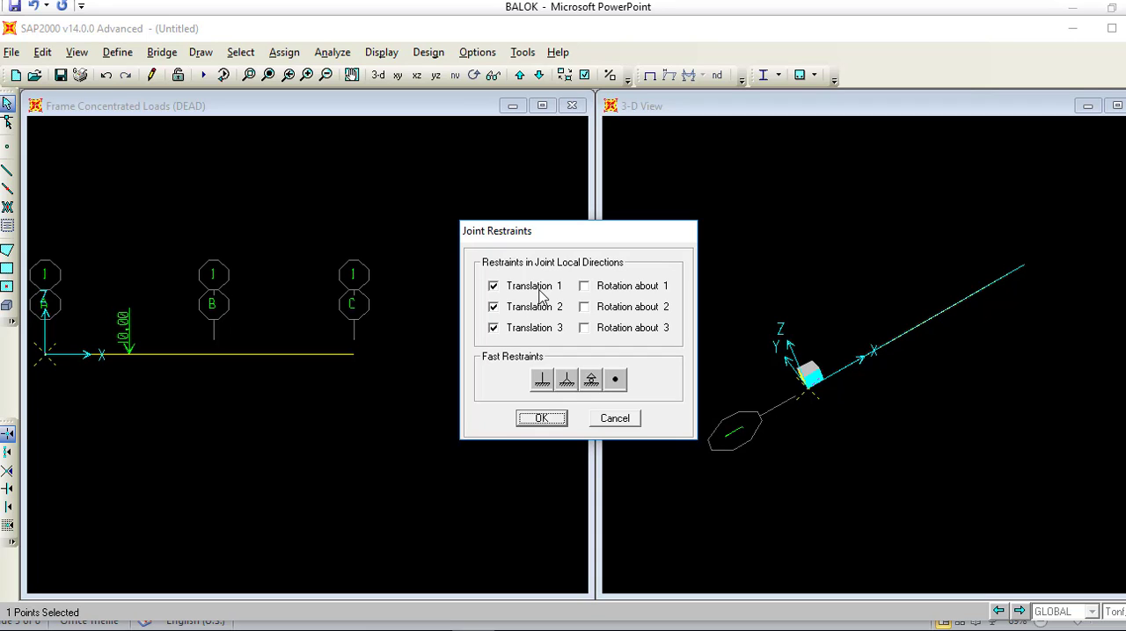
pyautogui.click(534, 413)
pyautogui.click(541, 379)
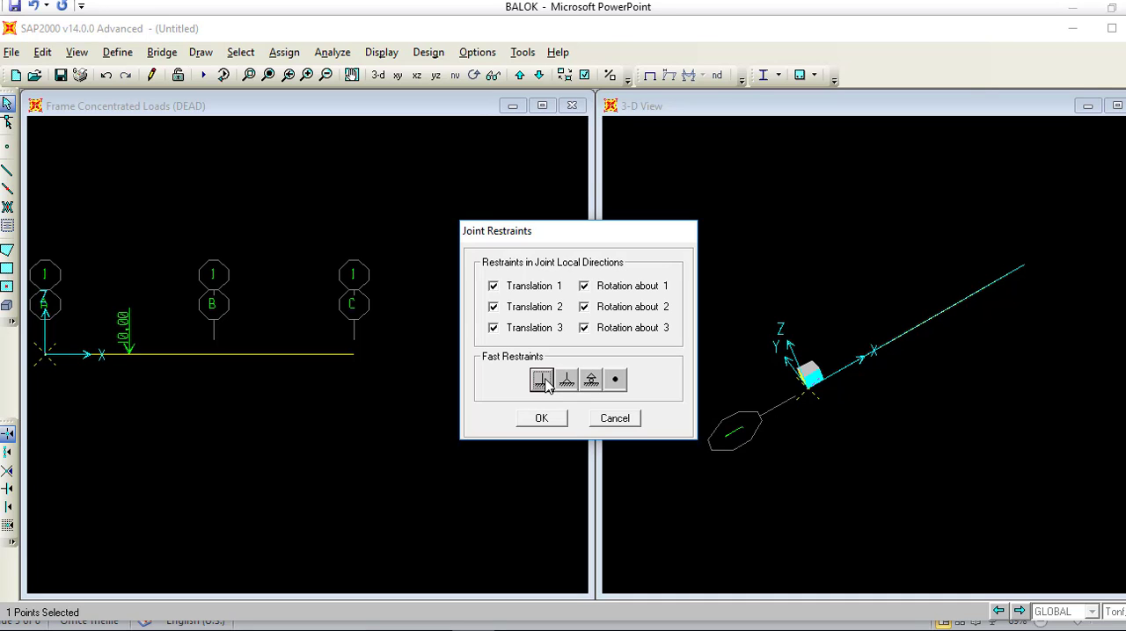
pyautogui.click(547, 419)
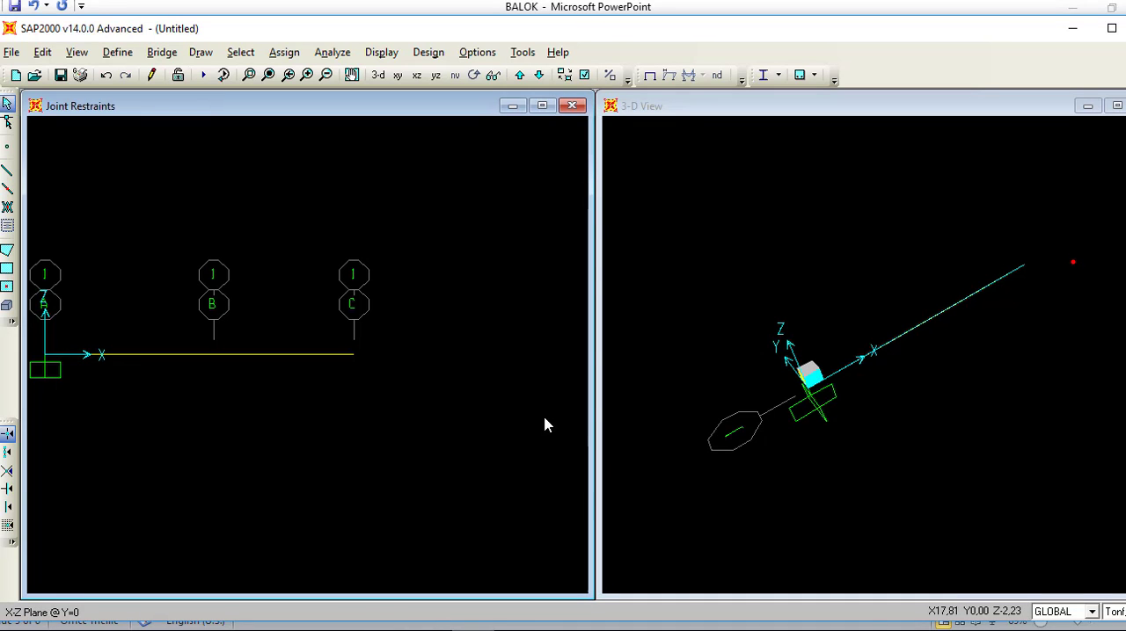
# Step: Assign a pinned restraint, with translations 1, 2 and 3 restrained, to the middle joint at grid line B
pyautogui.click(214, 354)
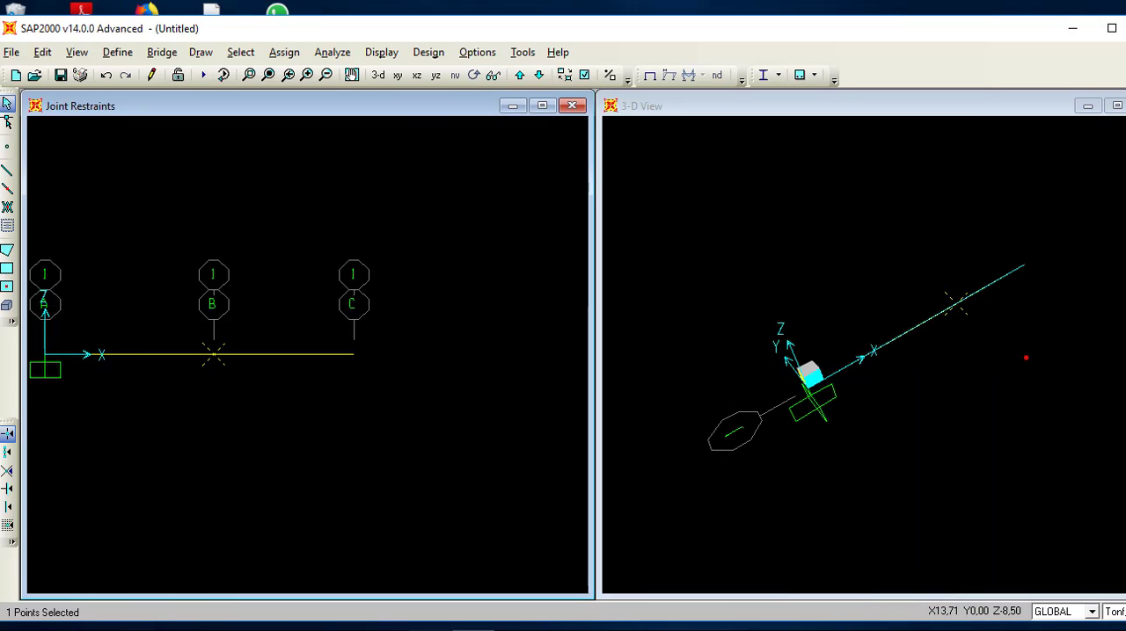
pyautogui.click(284, 52)
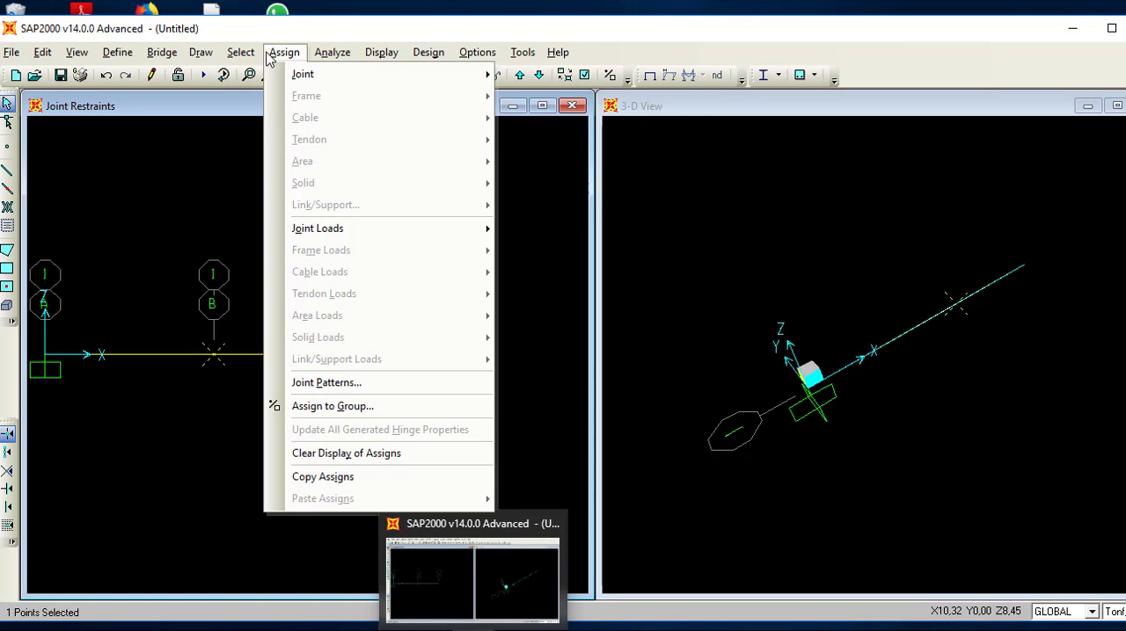
pyautogui.moveTo(303, 76)
pyautogui.click(521, 75)
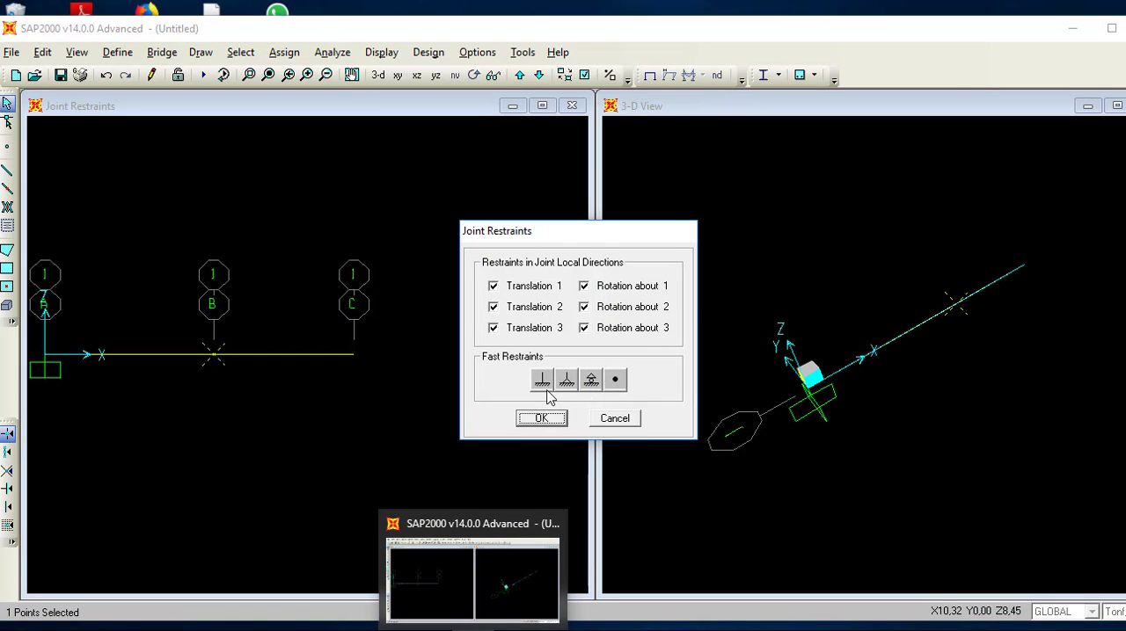
pyautogui.click(567, 380)
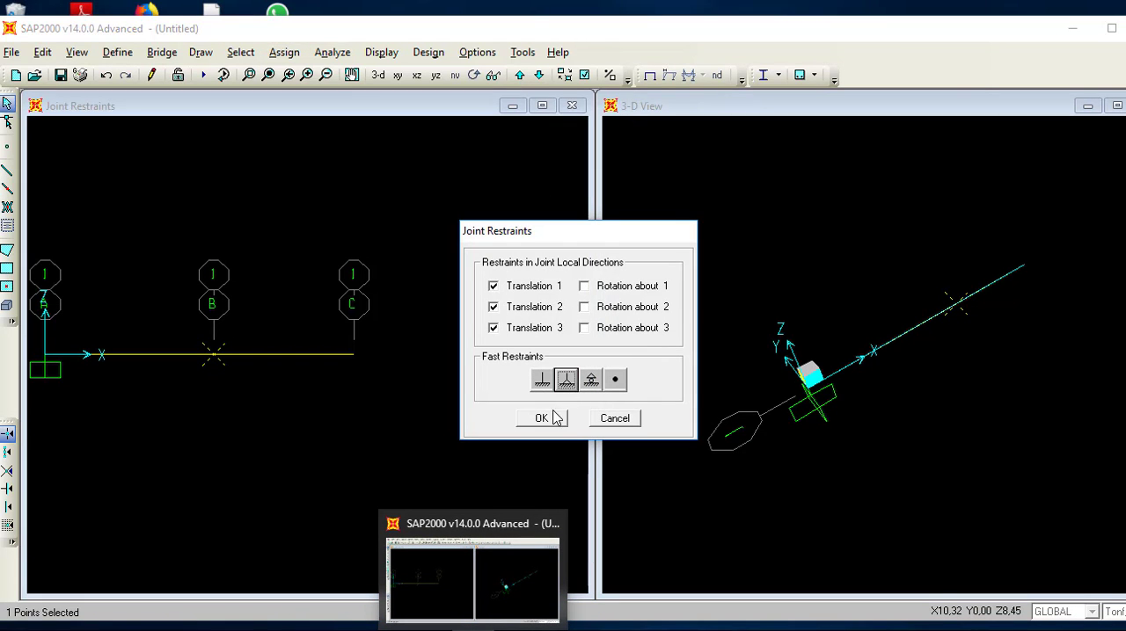
pyautogui.click(546, 418)
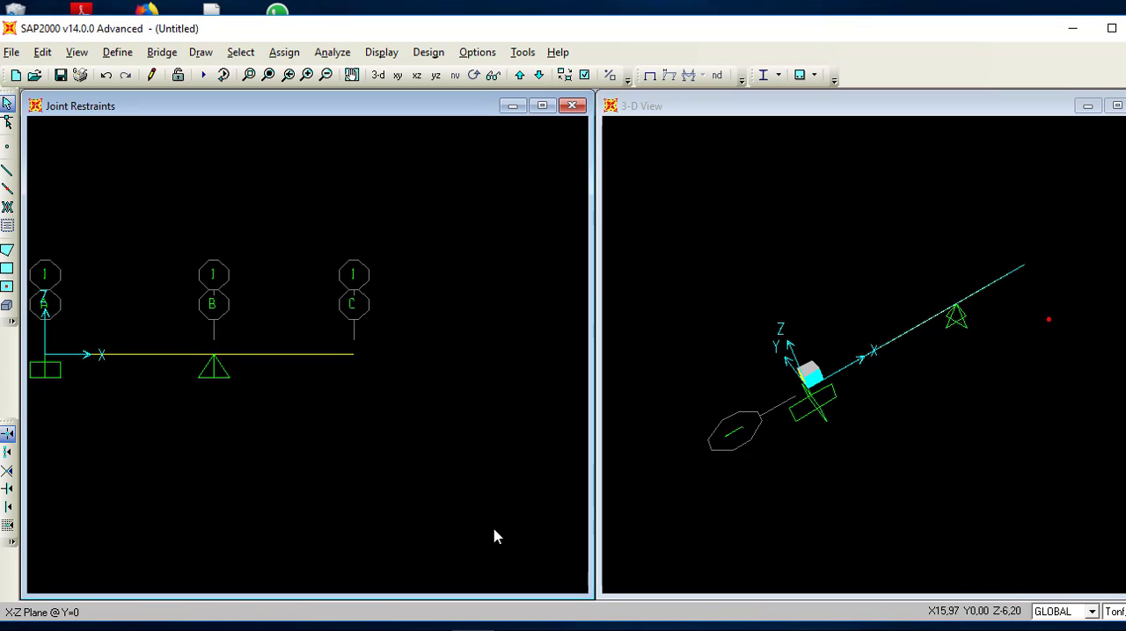
# Step: Assign a roller restraint to the beam's end joint at grid line C
pyautogui.click(354, 355)
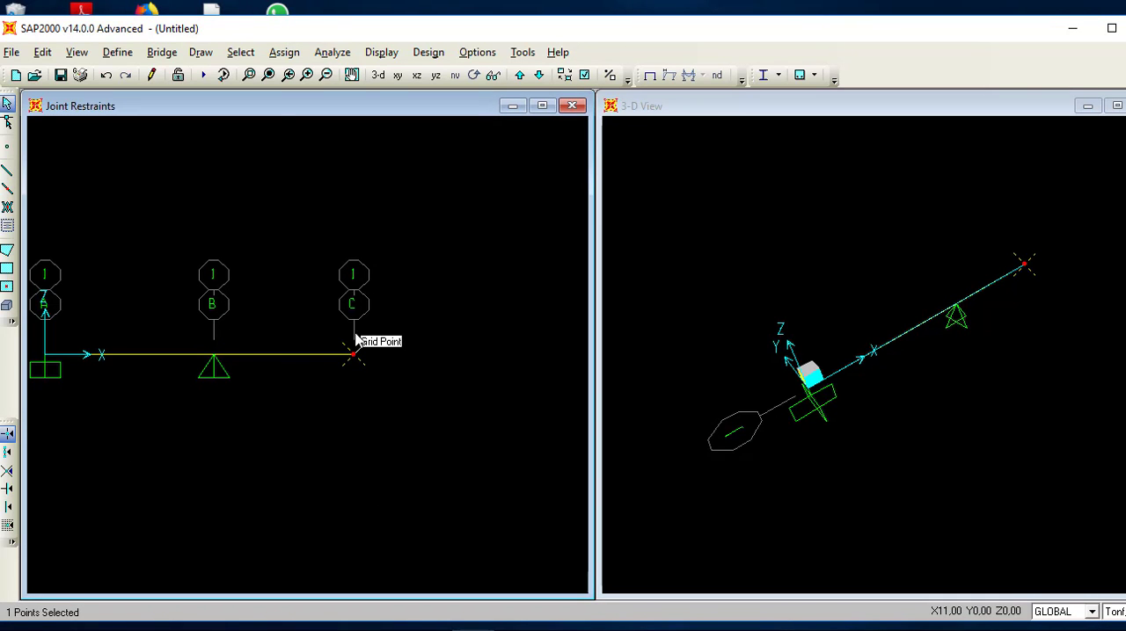
pyautogui.click(275, 53)
pyautogui.moveTo(348, 79)
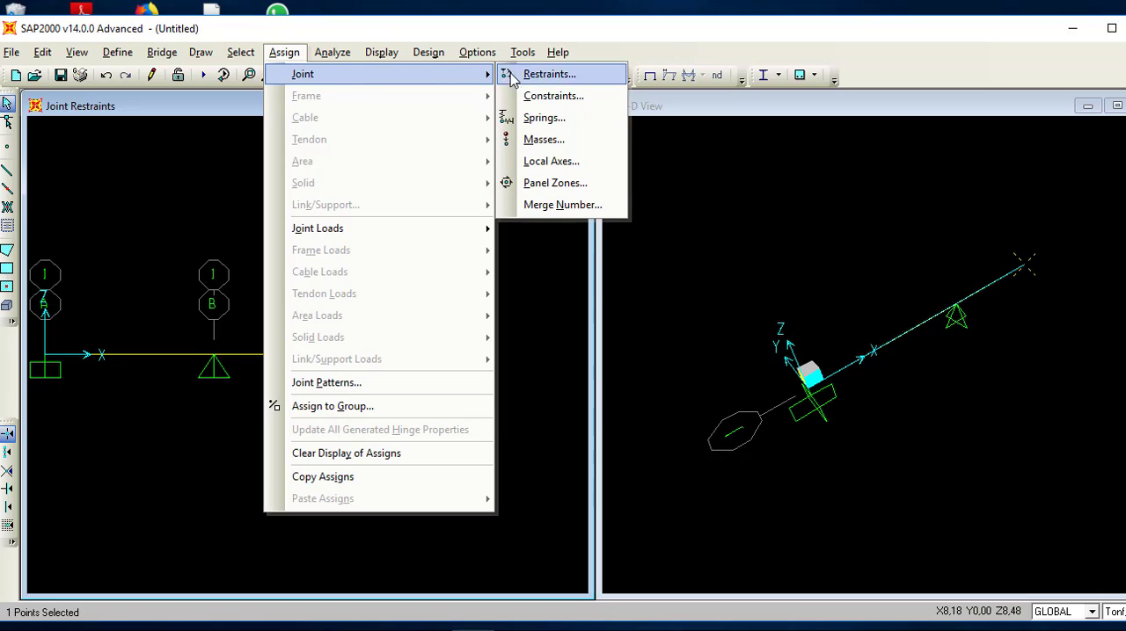
pyautogui.click(531, 74)
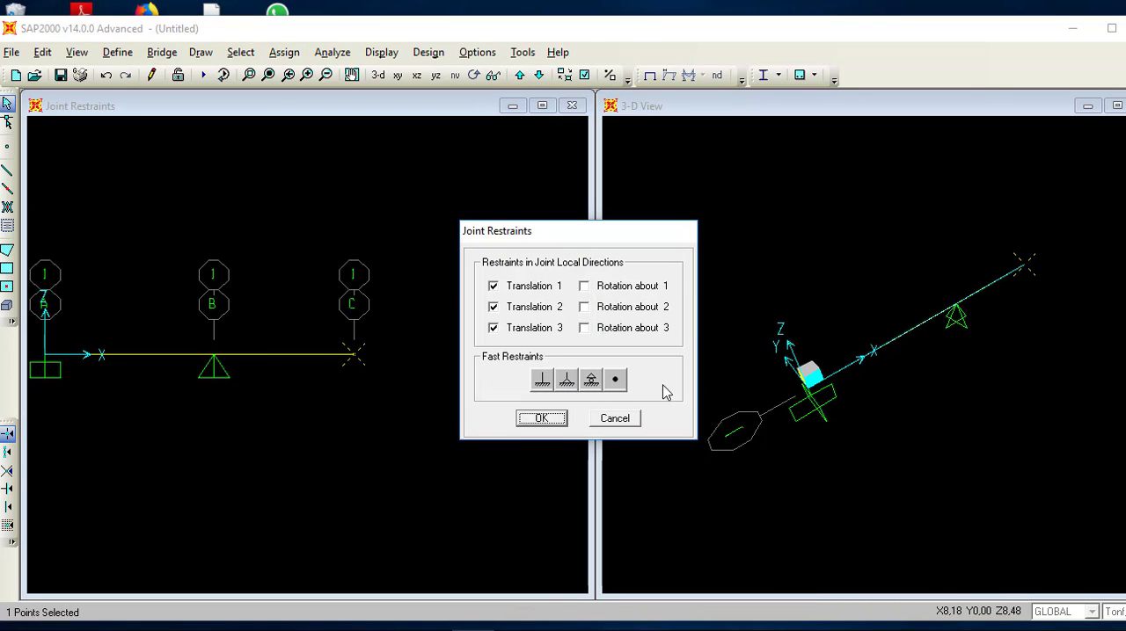
pyautogui.click(591, 380)
pyautogui.click(542, 418)
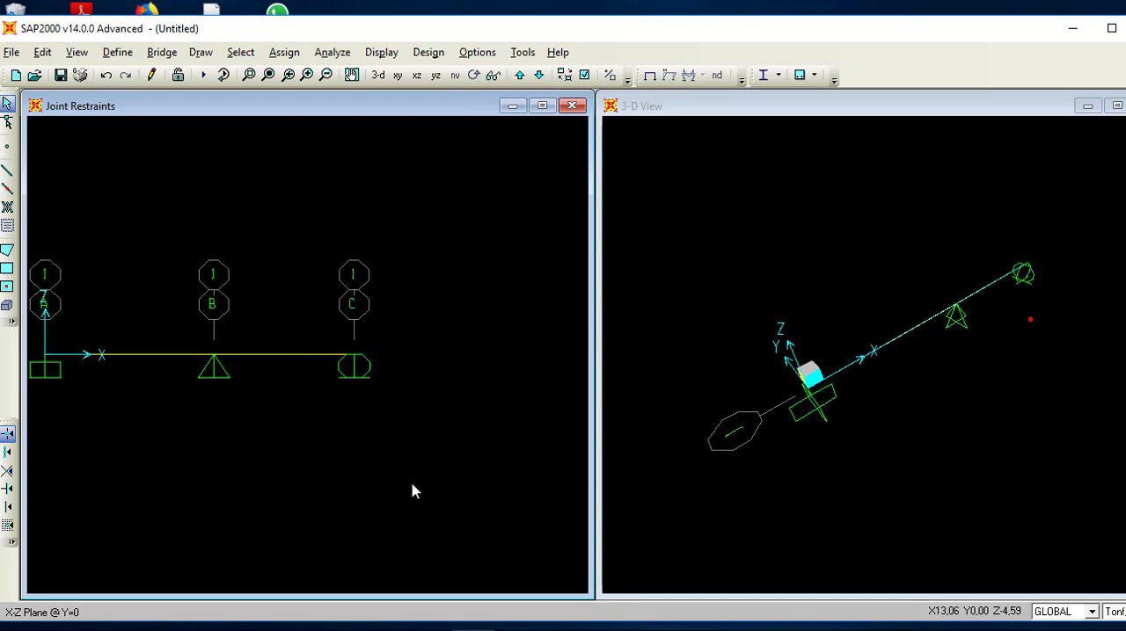
# Step: Assign a uniform DEAD gravity load of 3 Tonf/m to the B–C frame, with the absolute distance from End-I option
pyautogui.click(238, 356)
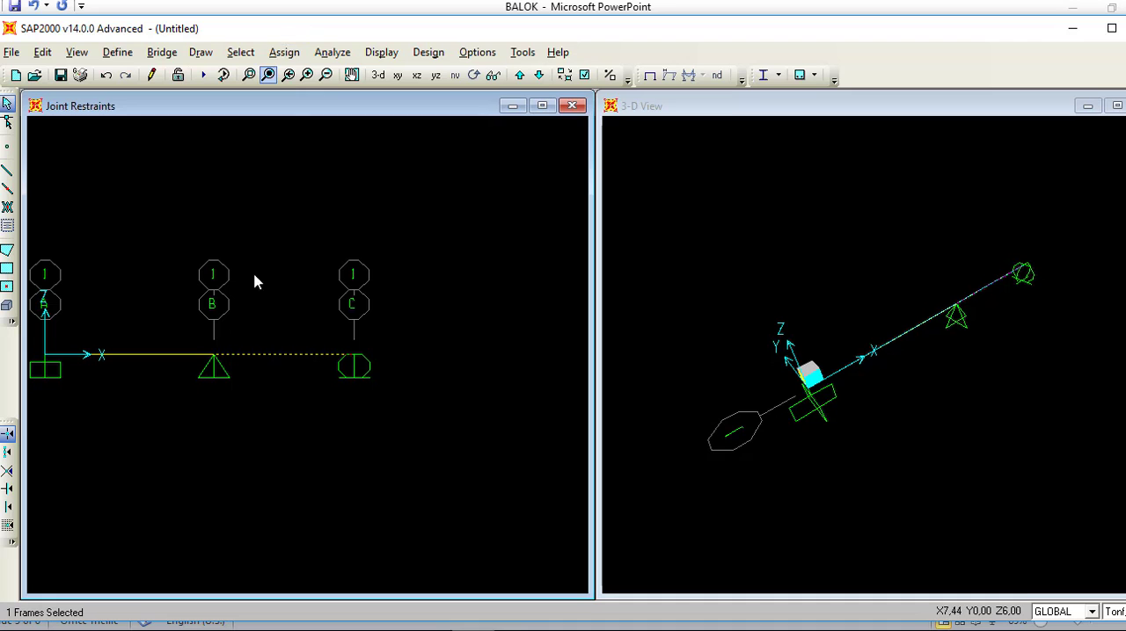
pyautogui.click(284, 52)
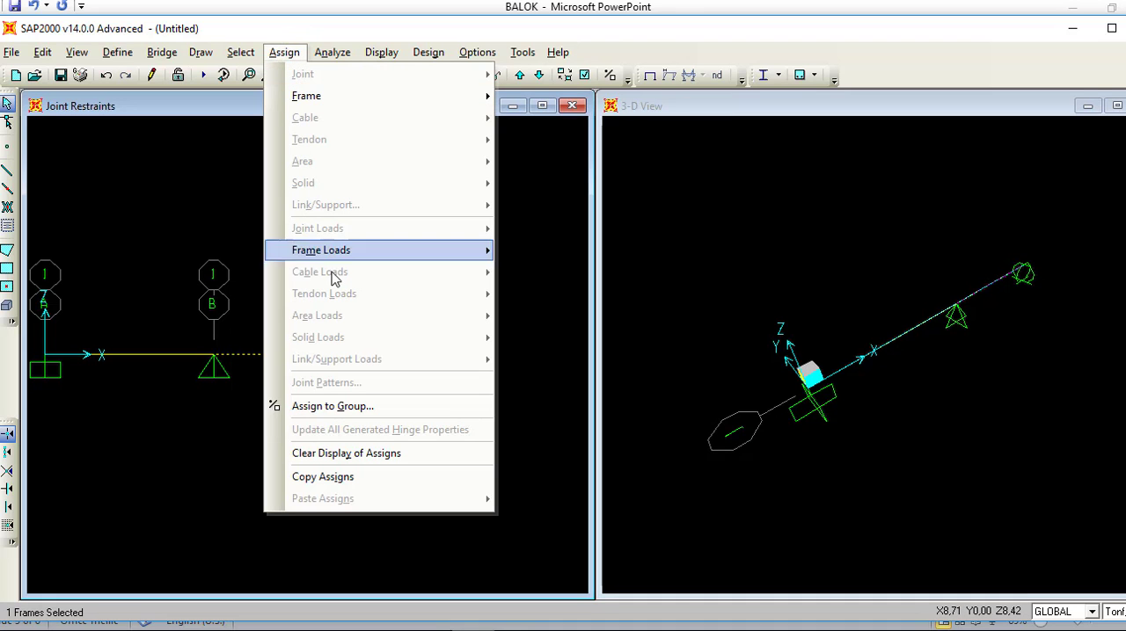
pyautogui.moveTo(334, 251)
pyautogui.click(588, 297)
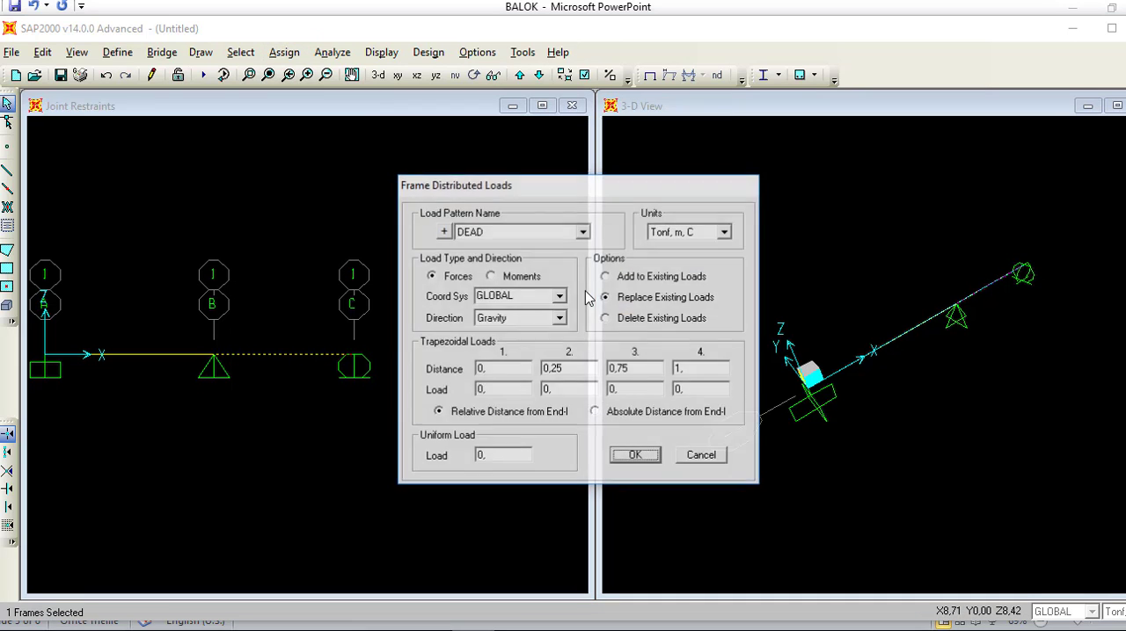
pyautogui.click(644, 421)
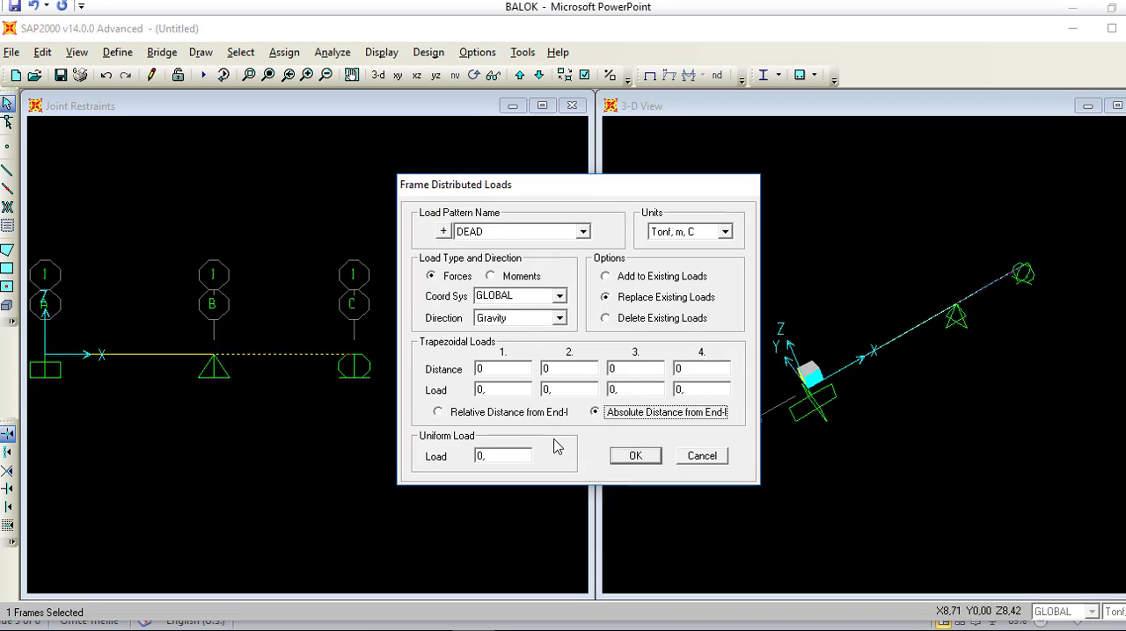
pyautogui.doubleClick(500, 455)
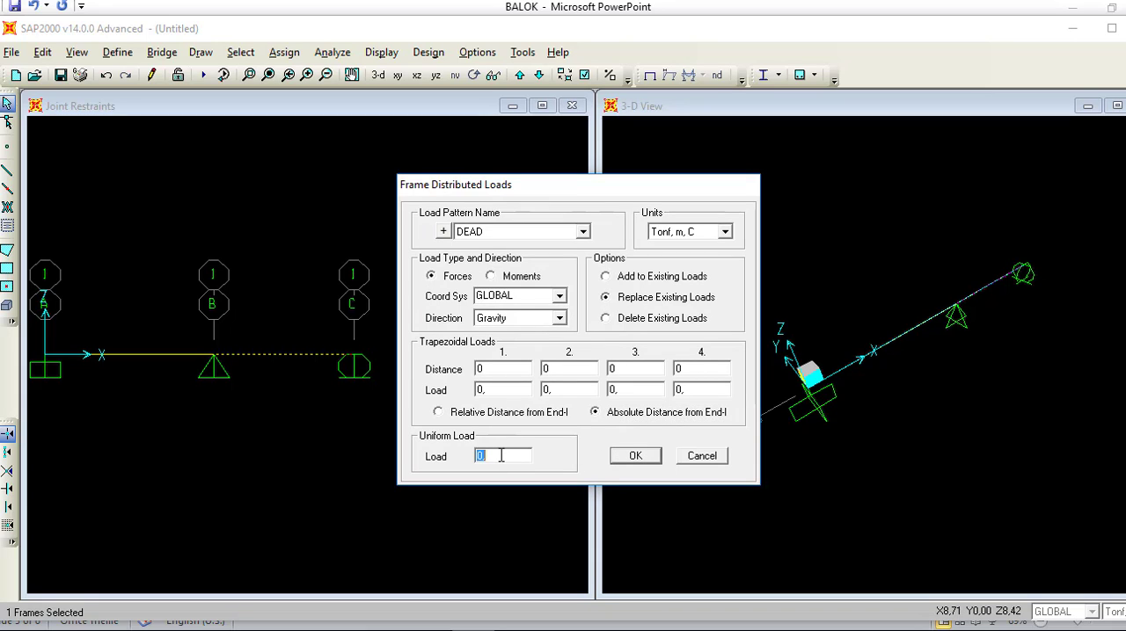
pyautogui.press('BackSpace')
pyautogui.write('3')
pyautogui.click(624, 462)
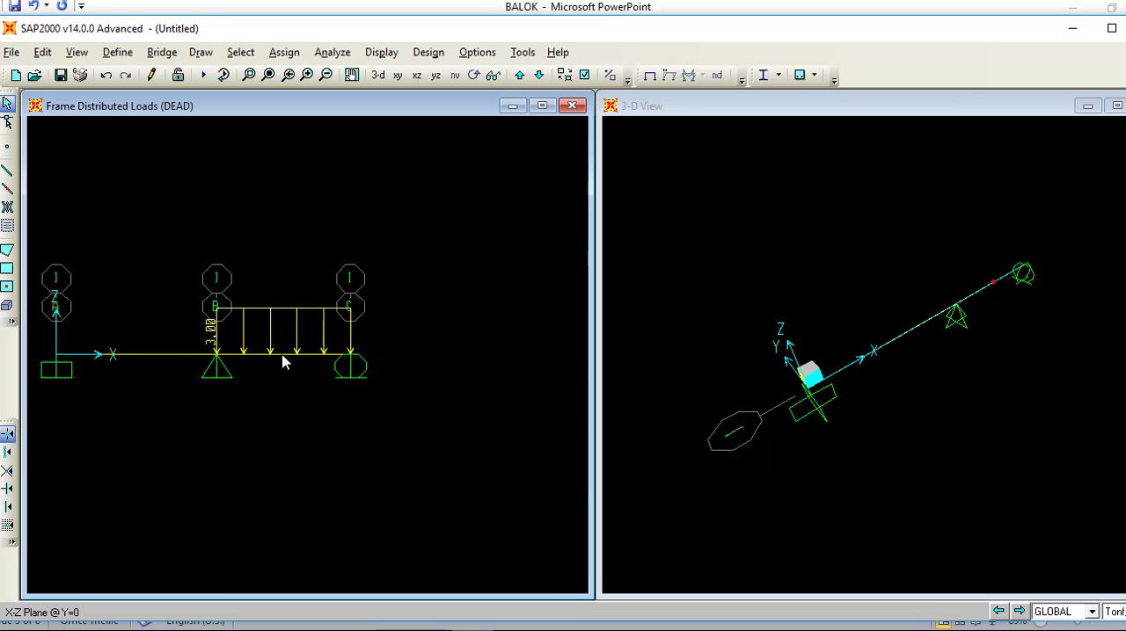
# Step: Display the DEAD frame span loads as defined, showing point and distributed loads together, and clear the A–B frame selection
pyautogui.click(170, 355)
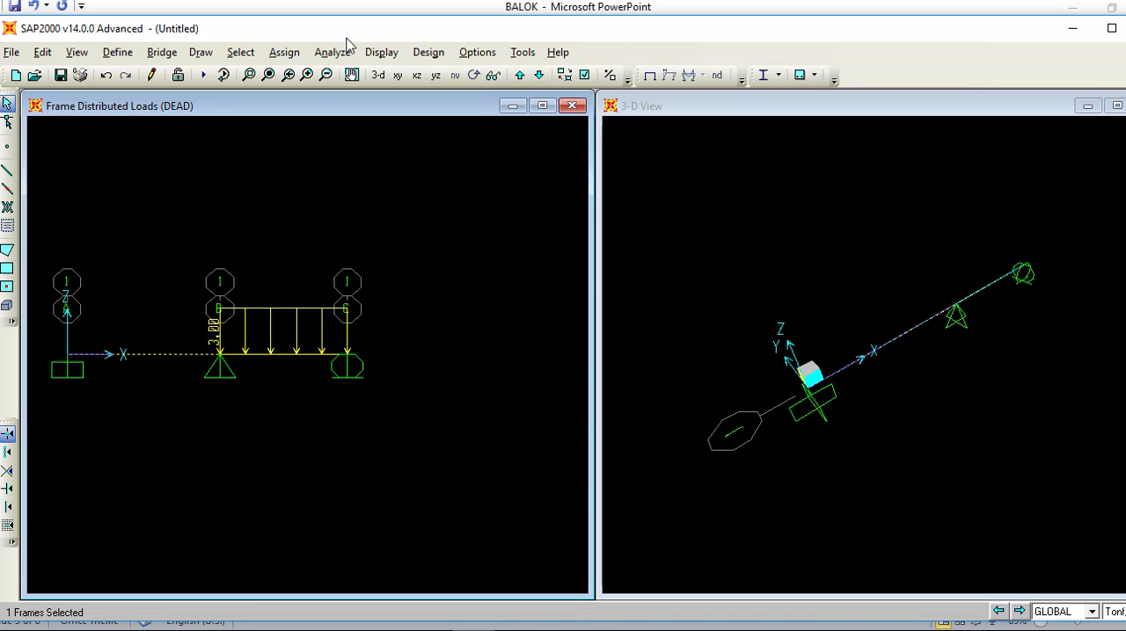
pyautogui.click(381, 52)
pyautogui.moveTo(484, 102)
pyautogui.click(651, 116)
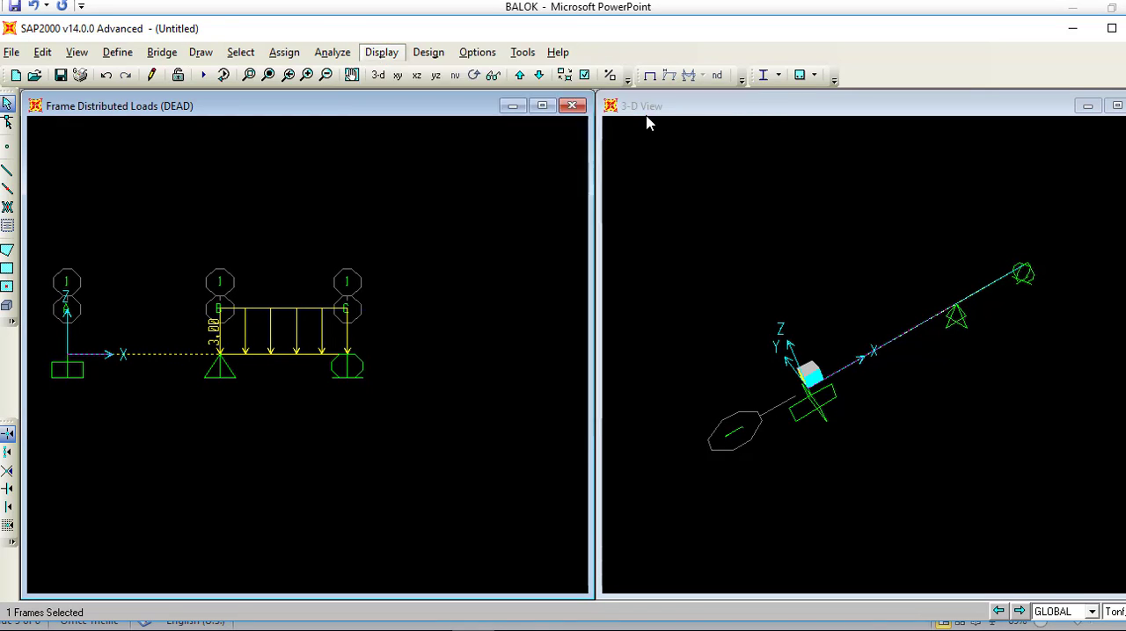
pyautogui.click(537, 518)
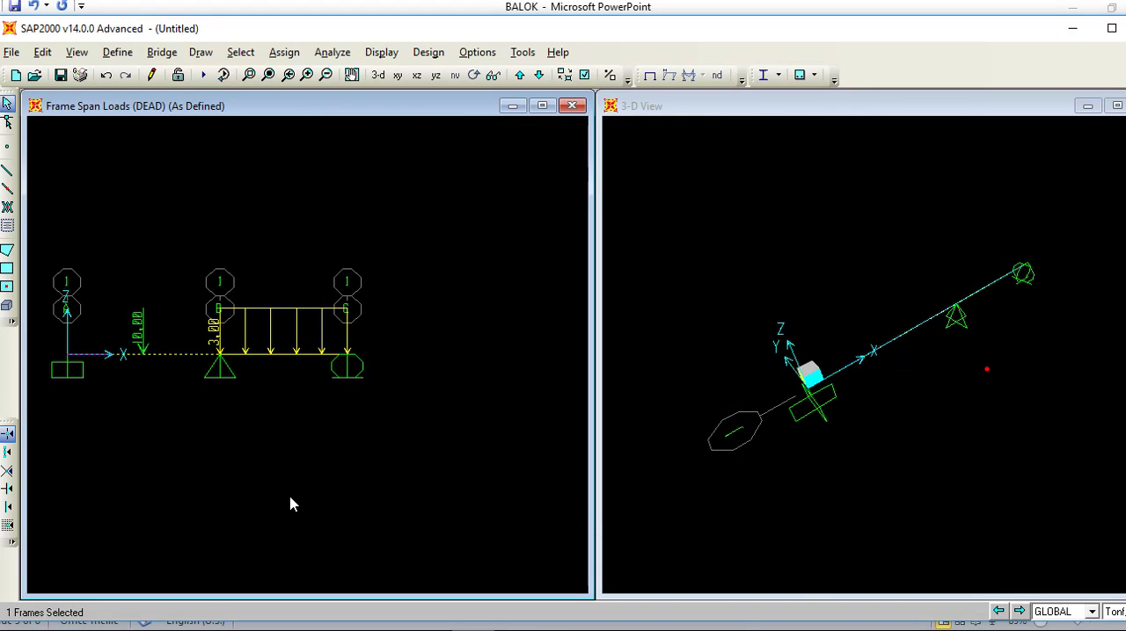
pyautogui.click(145, 356)
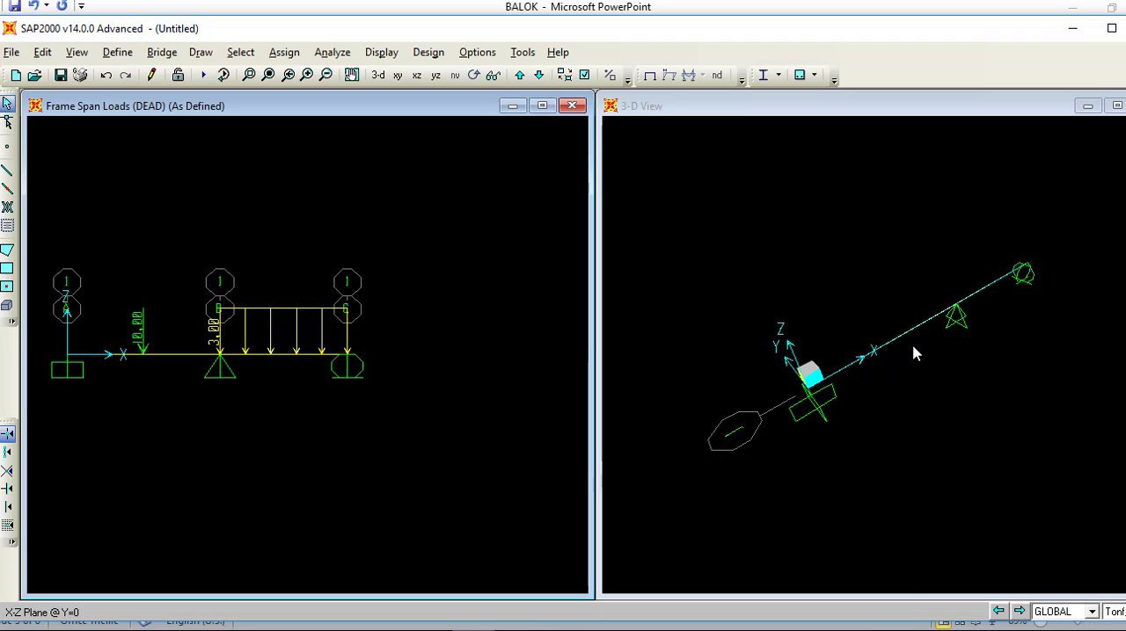
pyautogui.click(891, 393)
pyautogui.scroll(2, 885, 357)
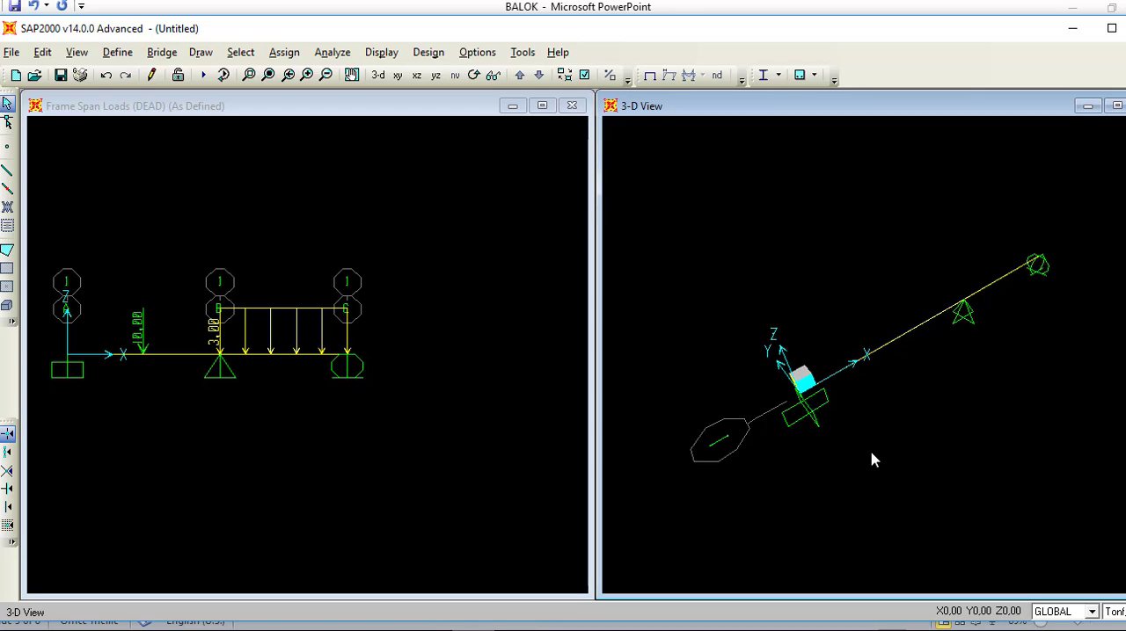
pyautogui.click(128, 58)
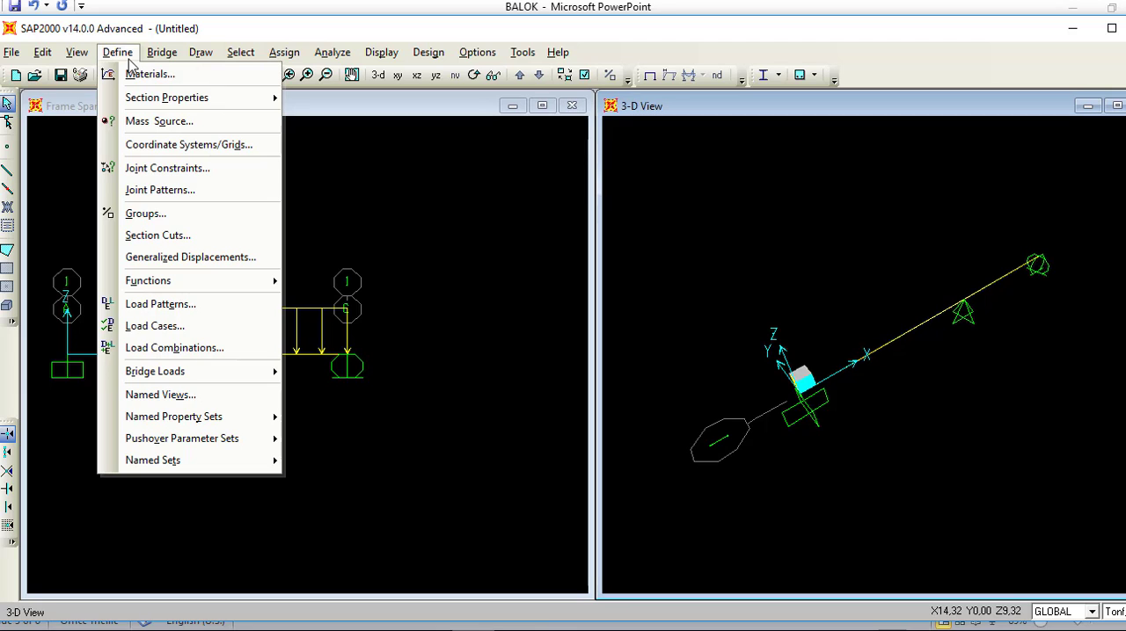
pyautogui.click(157, 304)
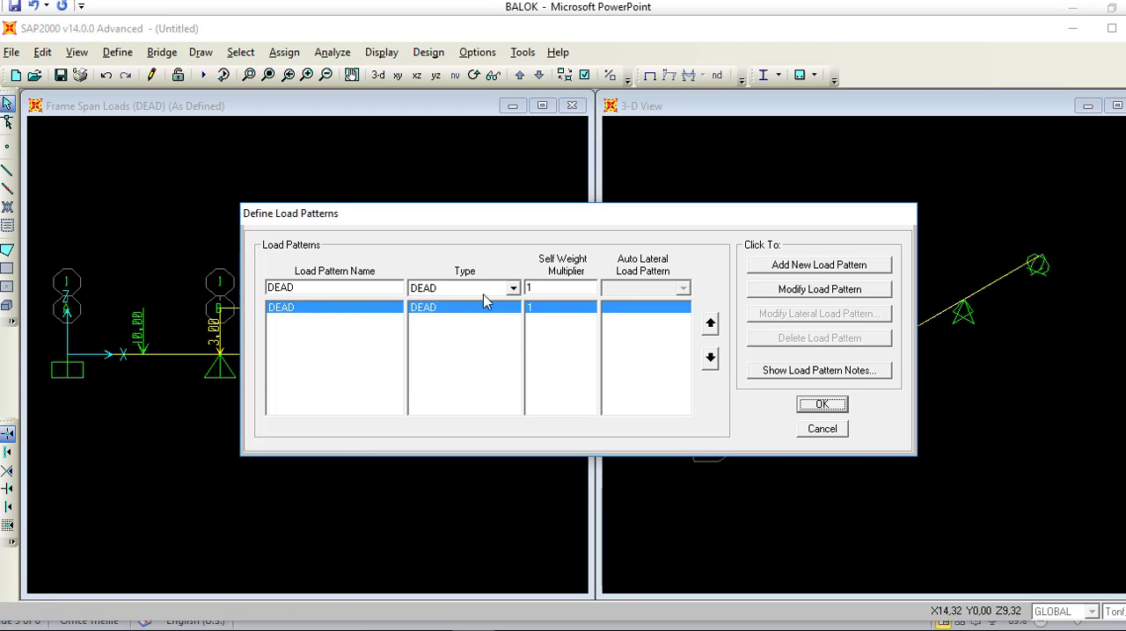
pyautogui.doubleClick(361, 286)
pyautogui.press('Escape')
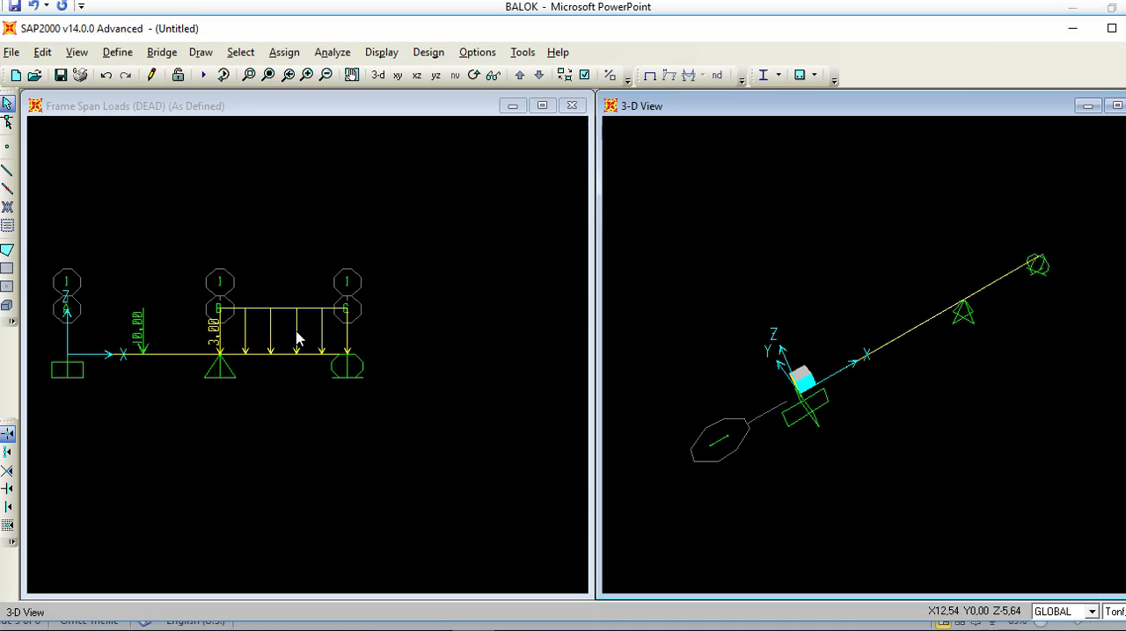
# Step: Add a load pattern named LIVE with type LIVE and a self weight multiplier of 1
pyautogui.click(117, 51)
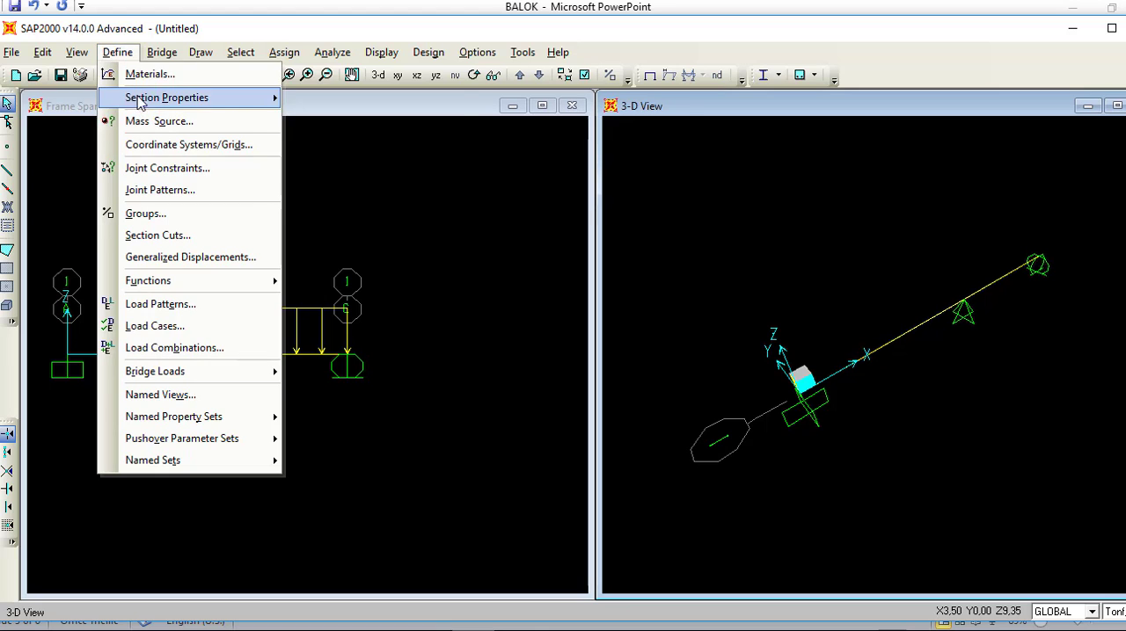
pyautogui.click(153, 303)
pyautogui.doubleClick(306, 286)
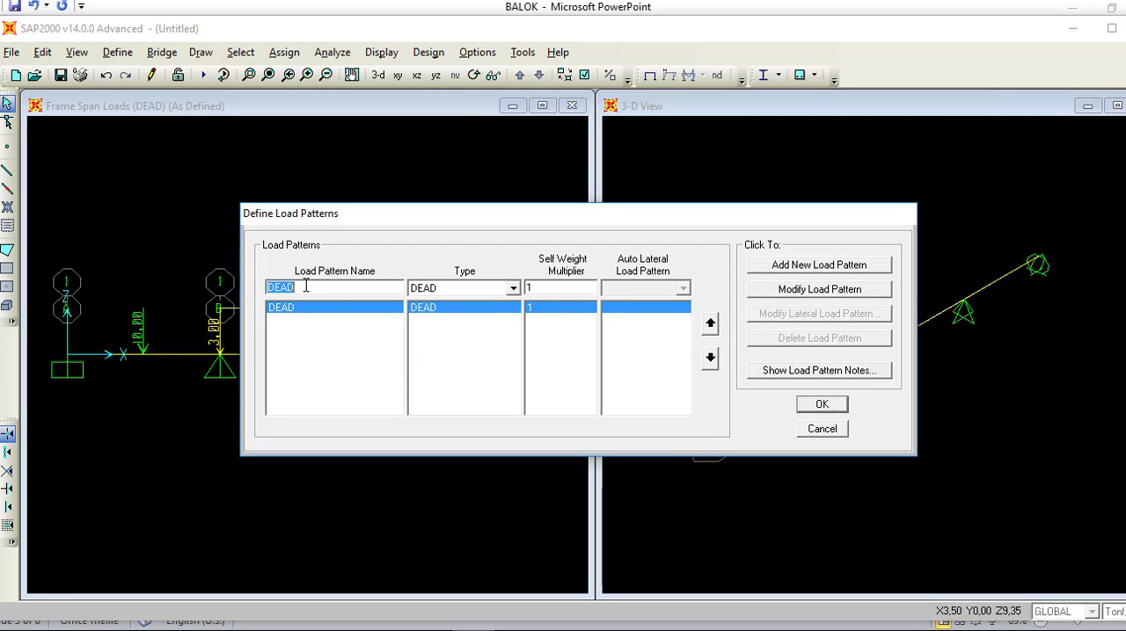
pyautogui.press('BackSpace')
pyautogui.write('LIVE')
pyautogui.click(513, 288)
pyautogui.click(506, 319)
pyautogui.click(544, 288)
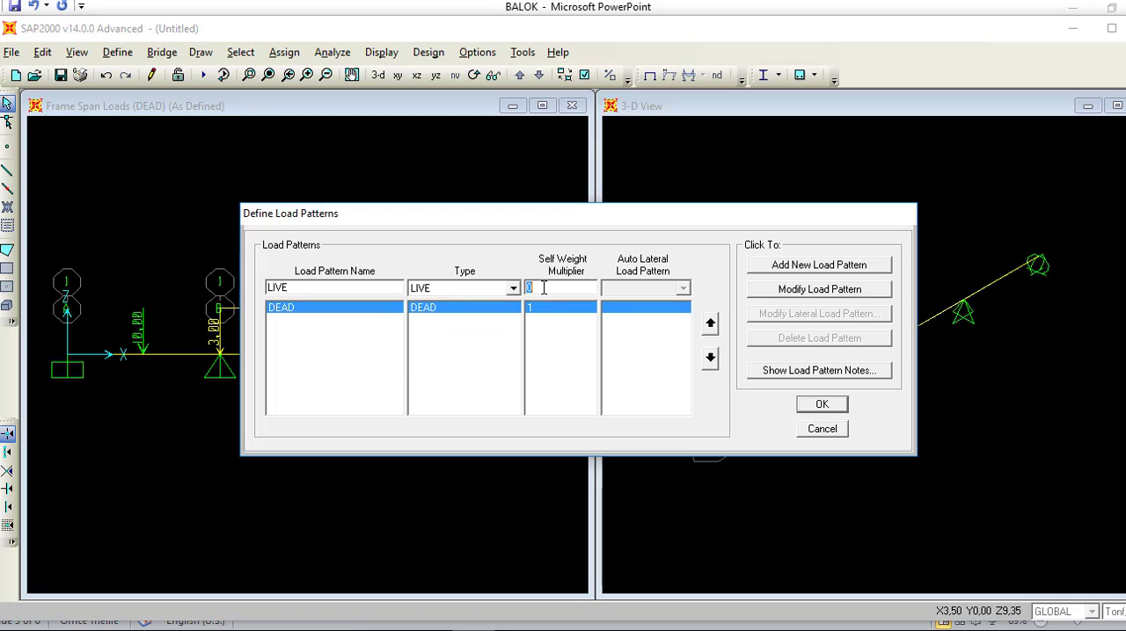
pyautogui.write('1')
pyautogui.click(846, 274)
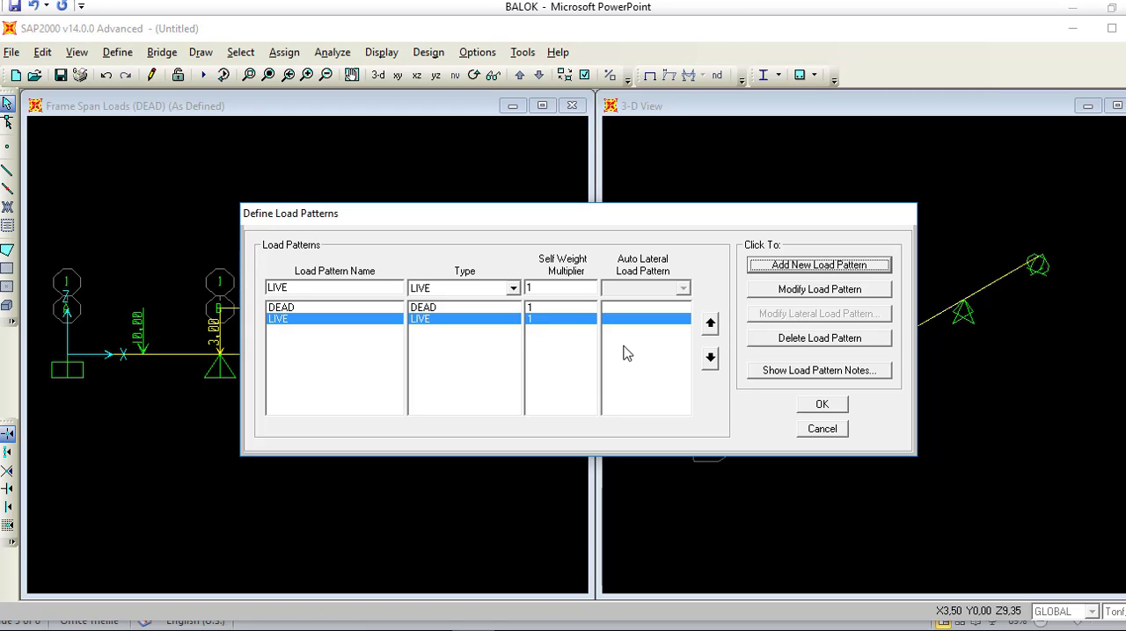
# Step: Check the DEAD and LIVE patterns against the SOAL slide in PowerPoint, return to SAP2000 and accept the load patterns
pyautogui.click(530, 308)
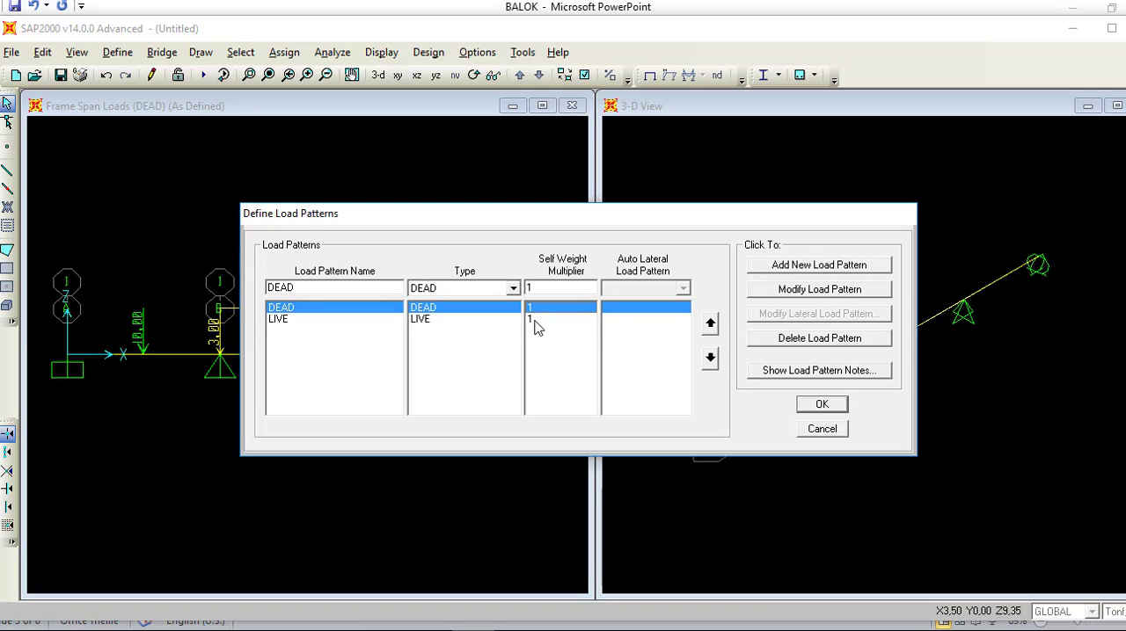
pyautogui.click(535, 319)
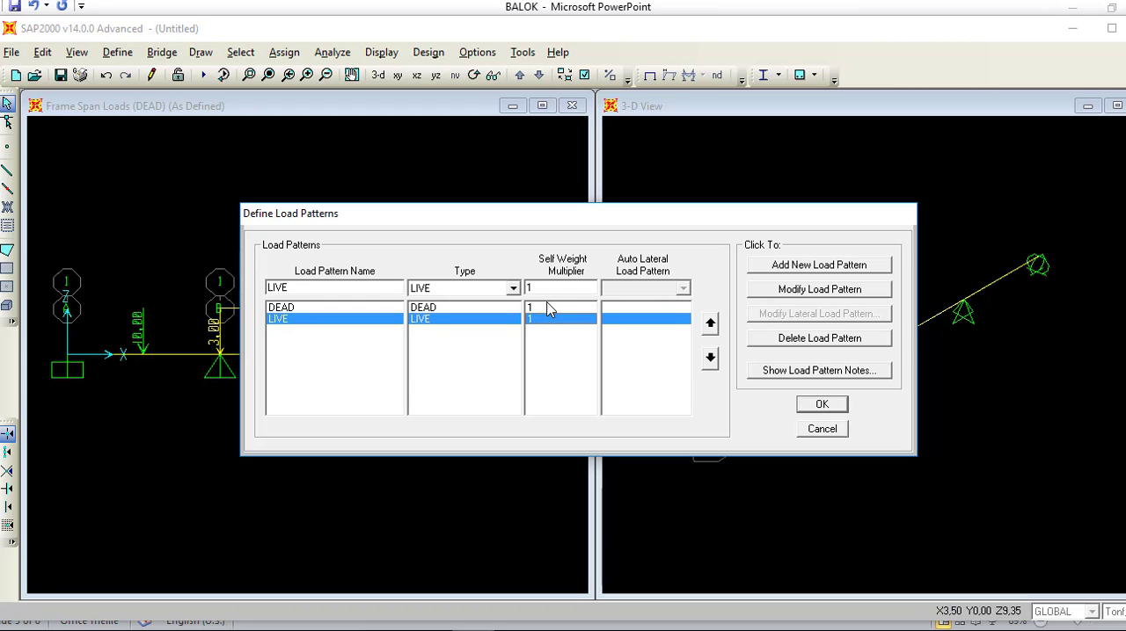
pyautogui.click(547, 307)
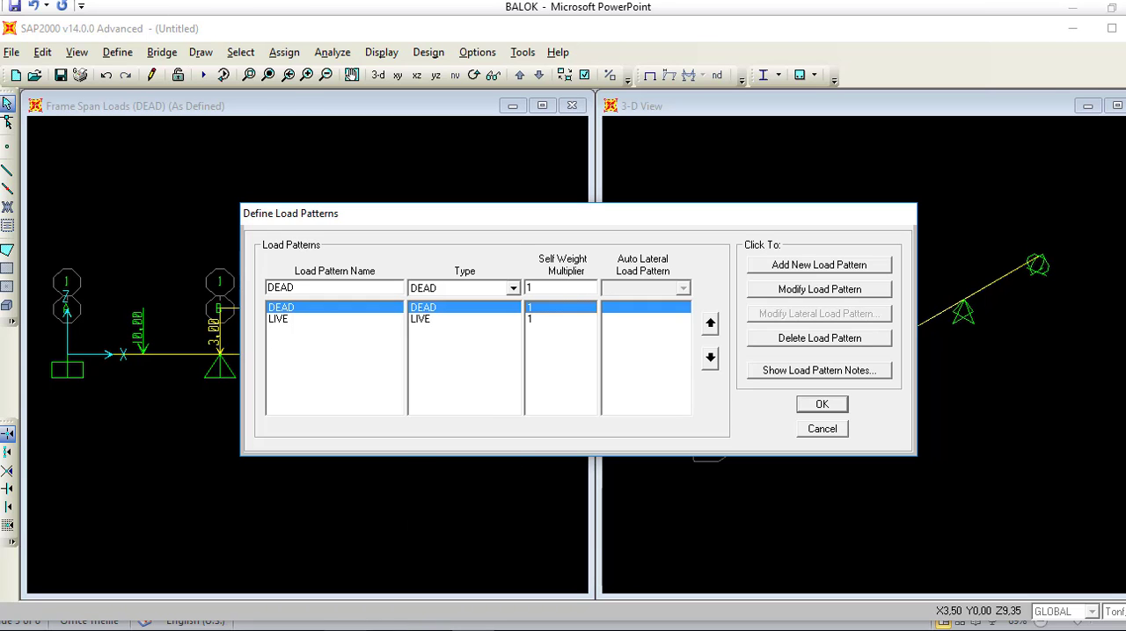
pyautogui.click(346, 630)
pyautogui.click(95, 549)
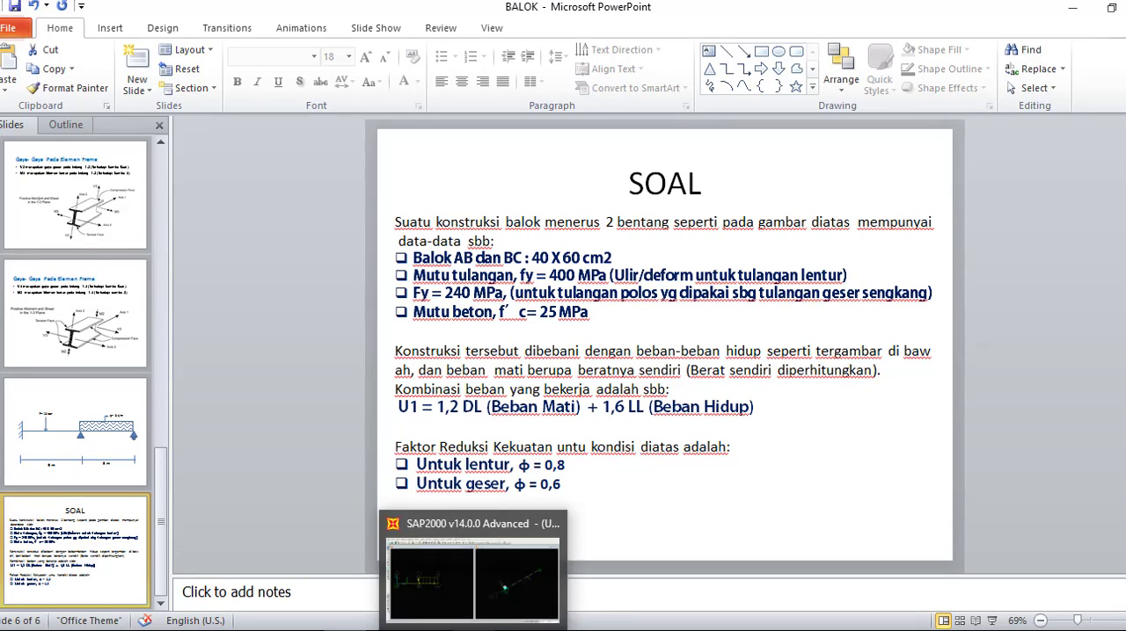
pyautogui.click(475, 630)
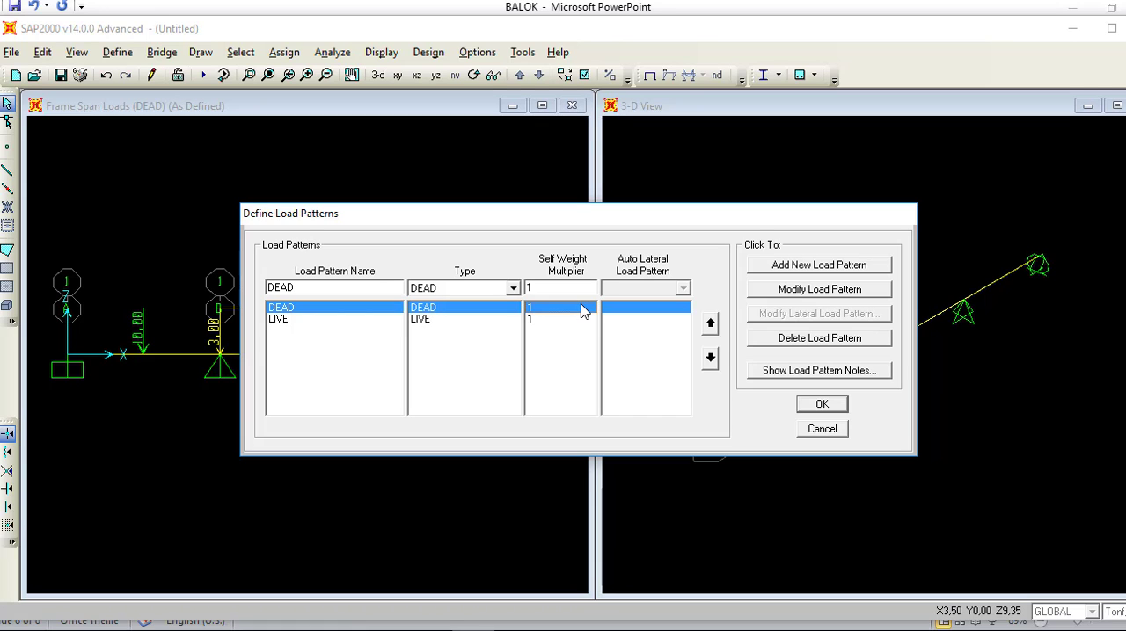
pyautogui.click(832, 408)
# Step: Create a new Linear Add load combination and add the DEAD load case with a scale factor of 1,2
pyautogui.click(117, 54)
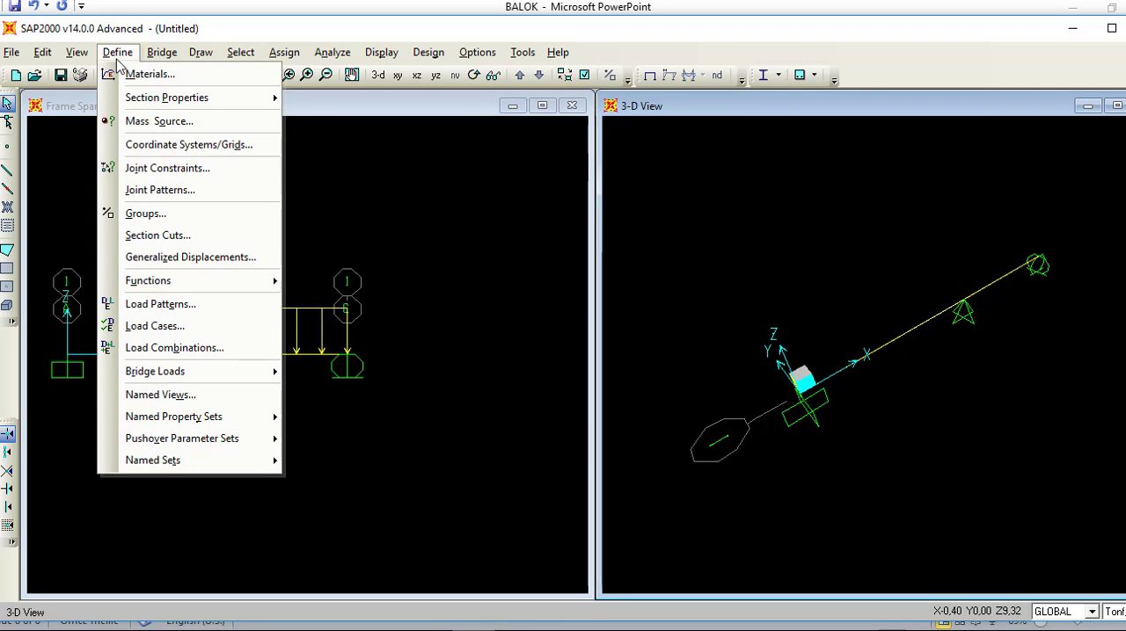
pyautogui.click(165, 347)
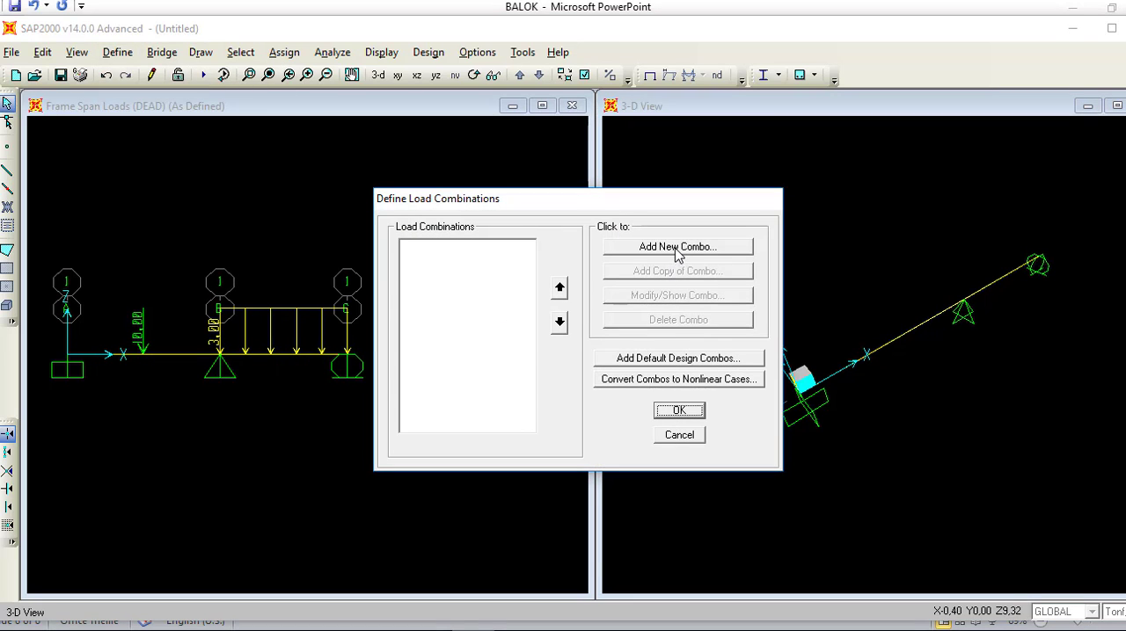
pyautogui.click(678, 249)
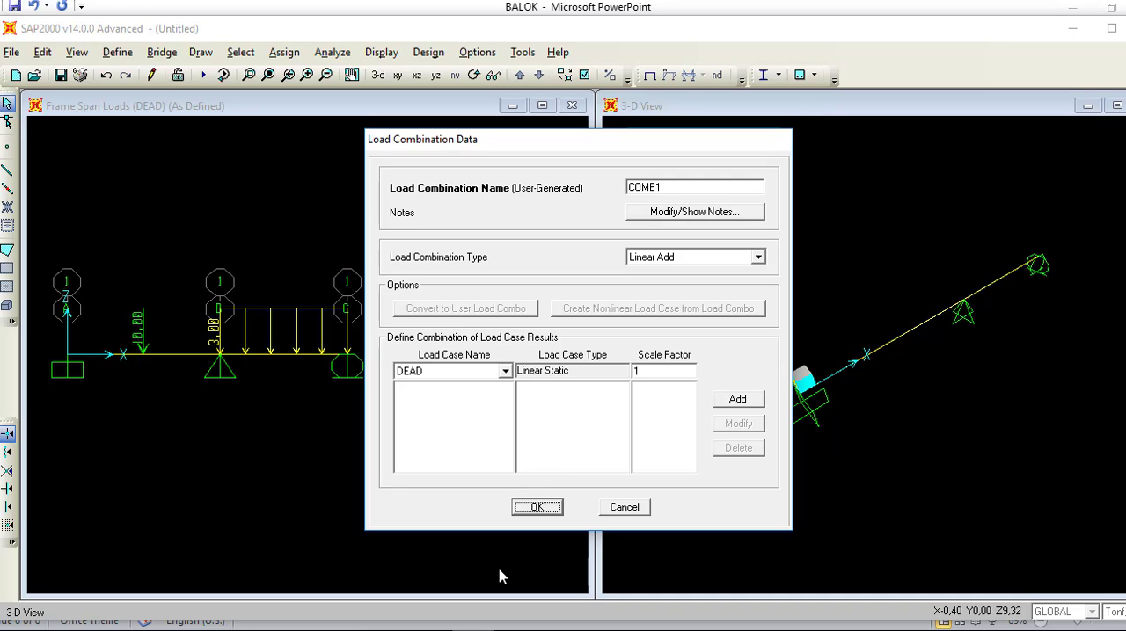
pyautogui.click(654, 372)
pyautogui.write(',2')
pyautogui.click(733, 406)
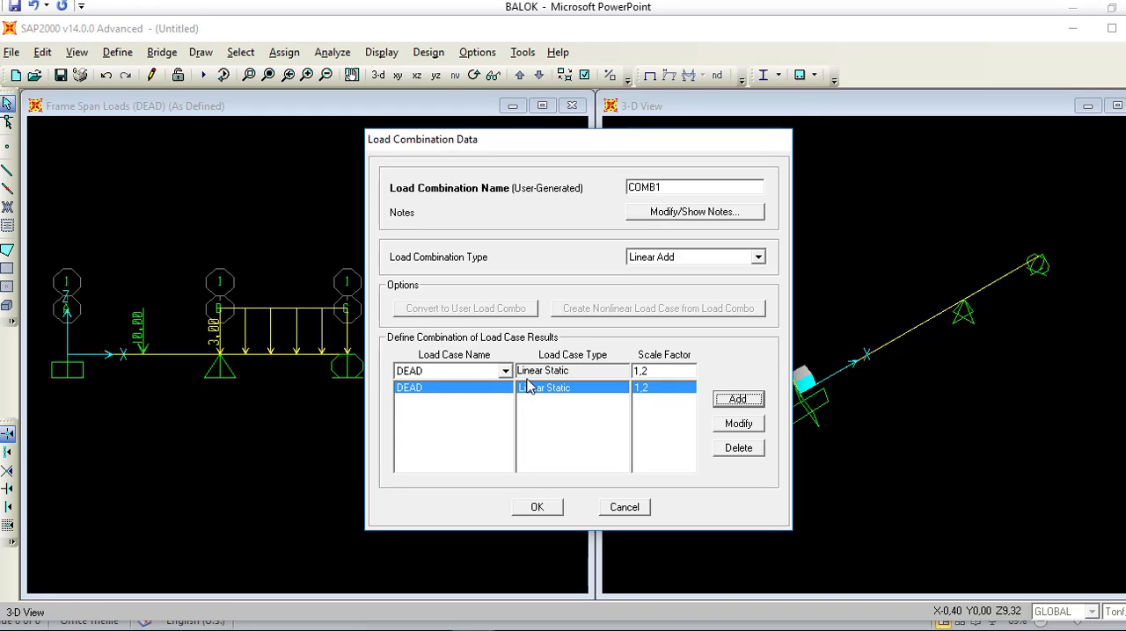
# Step: Add the LIVE load case to the combination with a scale factor of 1,6
pyautogui.click(505, 371)
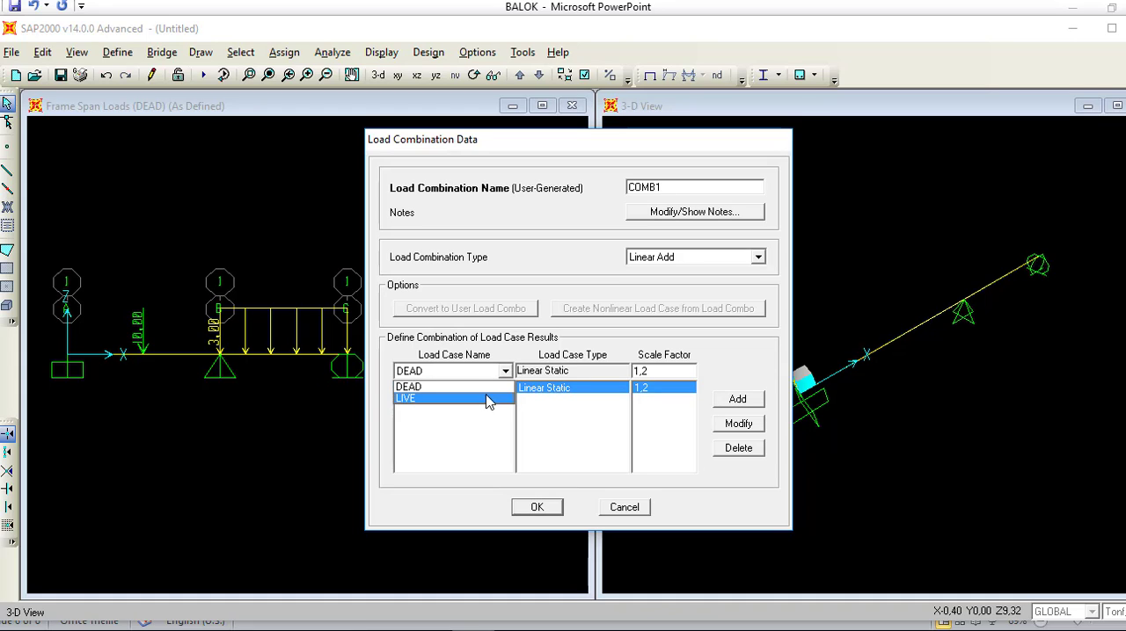
pyautogui.click(490, 400)
pyautogui.doubleClick(653, 372)
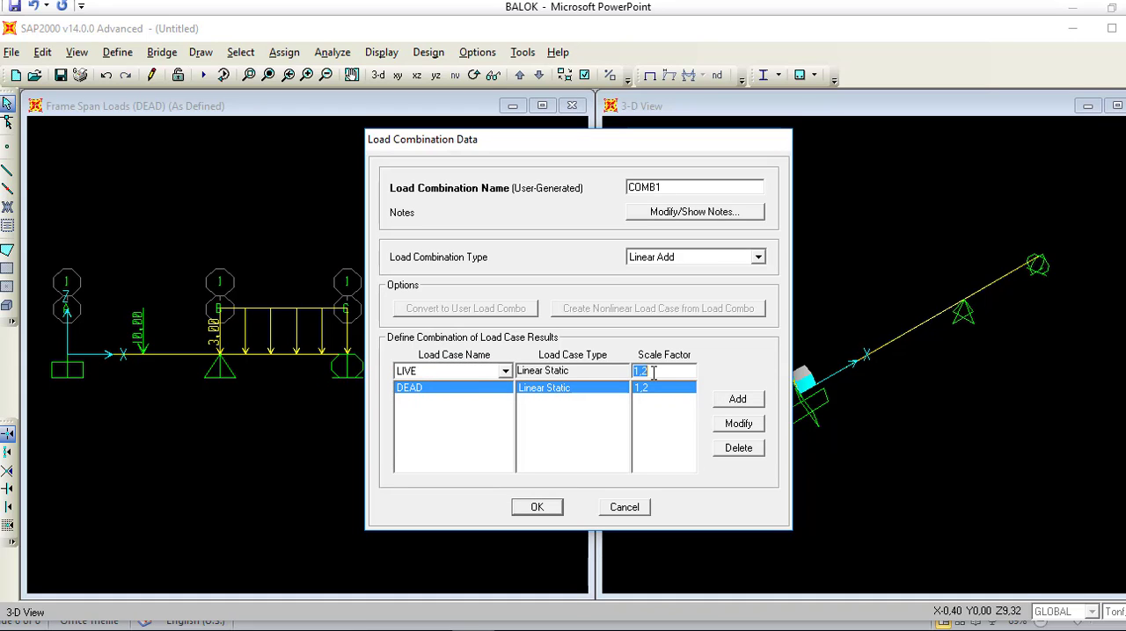
pyautogui.click(658, 371)
pyautogui.press('BackSpace')
pyautogui.write('6')
pyautogui.click(732, 403)
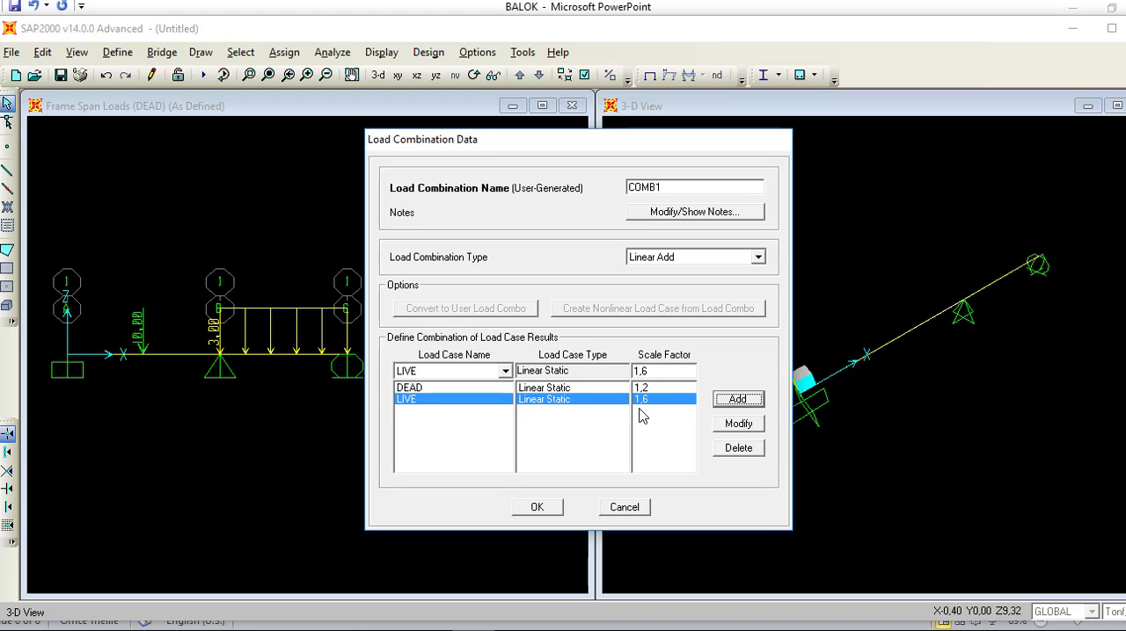
# Step: Name the load combination "Kombinasi 1" and accept the load combination definitions
pyautogui.click(660, 187)
pyautogui.moveTo(684, 188); pyautogui.dragTo(581, 187)
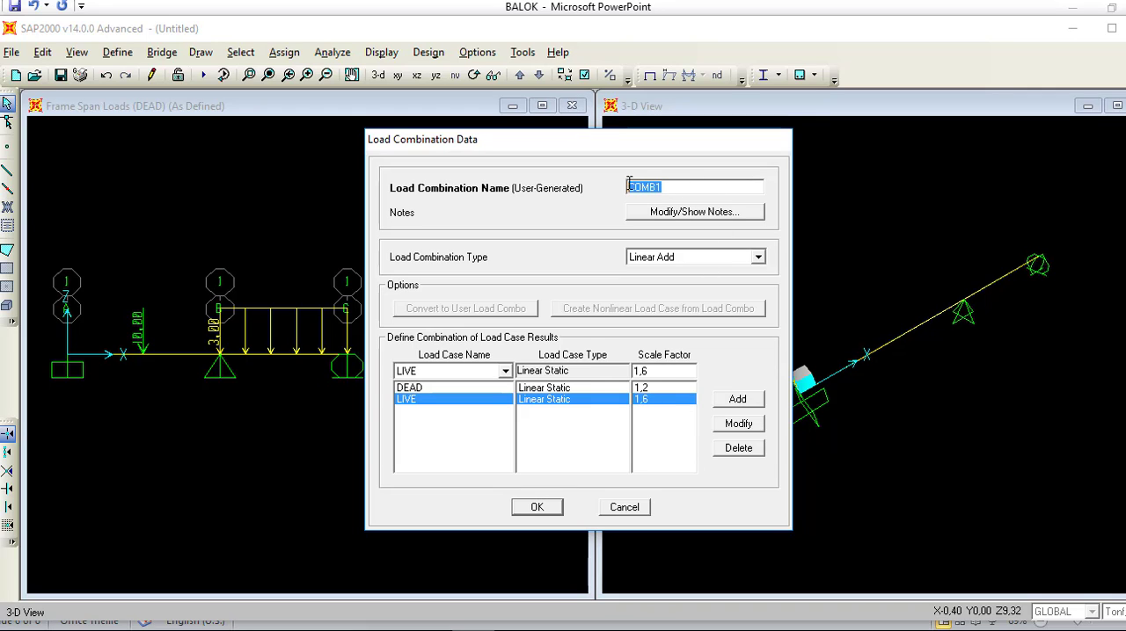
pyautogui.click(679, 189)
pyautogui.press('BackSpace')
pyautogui.press('BackSpace')
pyautogui.press('BackSpace')
pyautogui.press('BackSpace')
pyautogui.press('BackSpace')
pyautogui.write('Kombinasi 1')
pyautogui.click(537, 508)
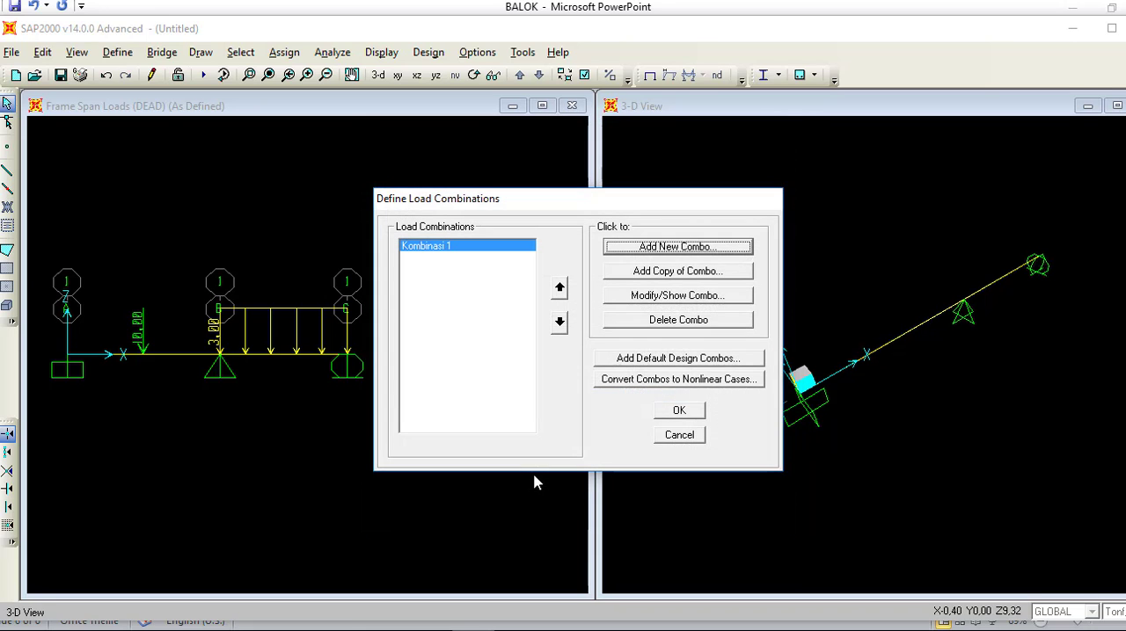
pyautogui.click(684, 413)
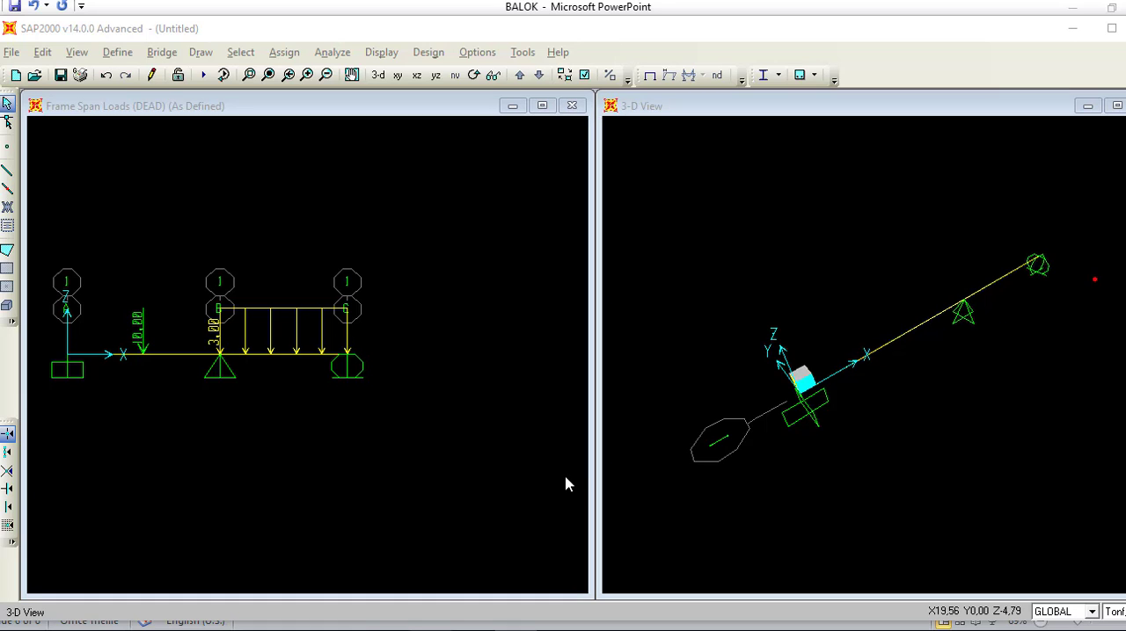
# Step: Add a new material named FC25 and set its material type to Concrete
pyautogui.click(115, 53)
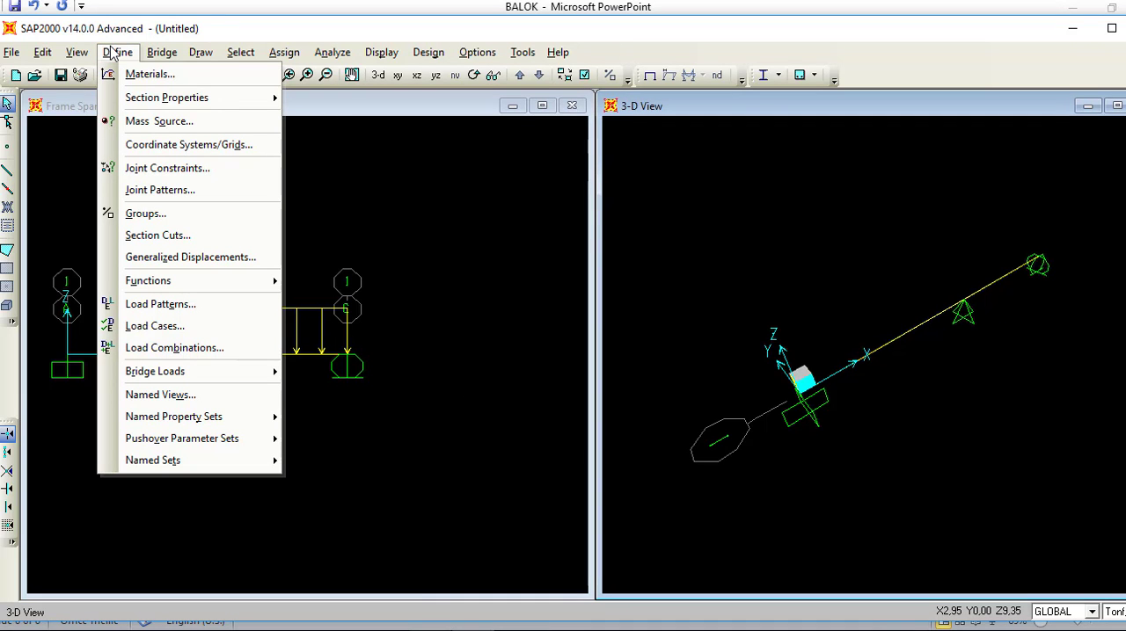
pyautogui.click(132, 74)
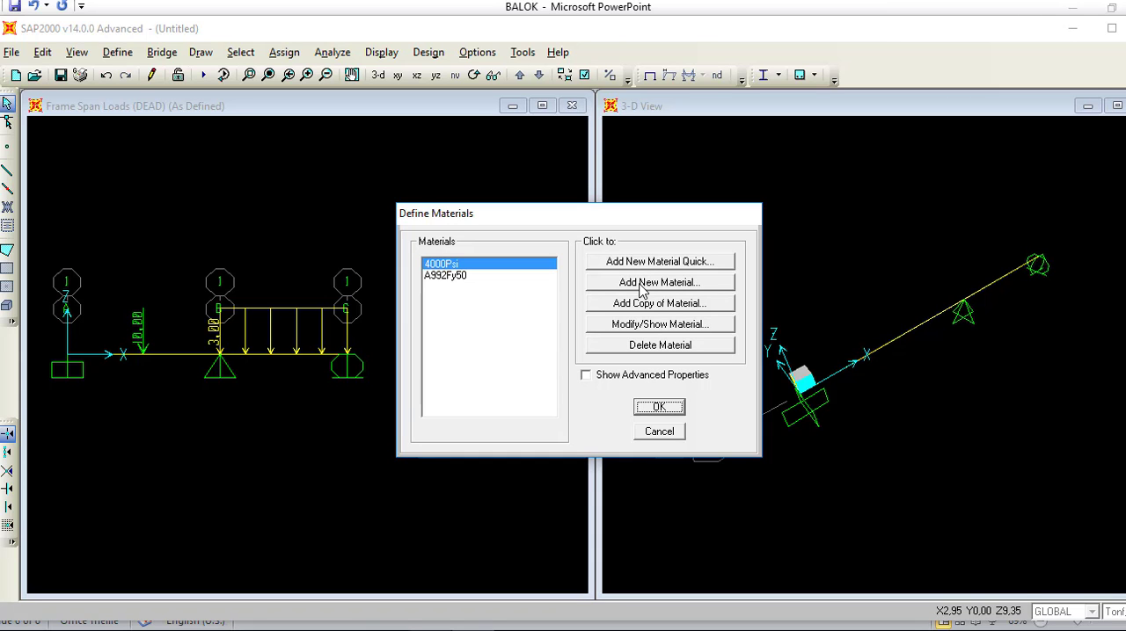
pyautogui.click(640, 292)
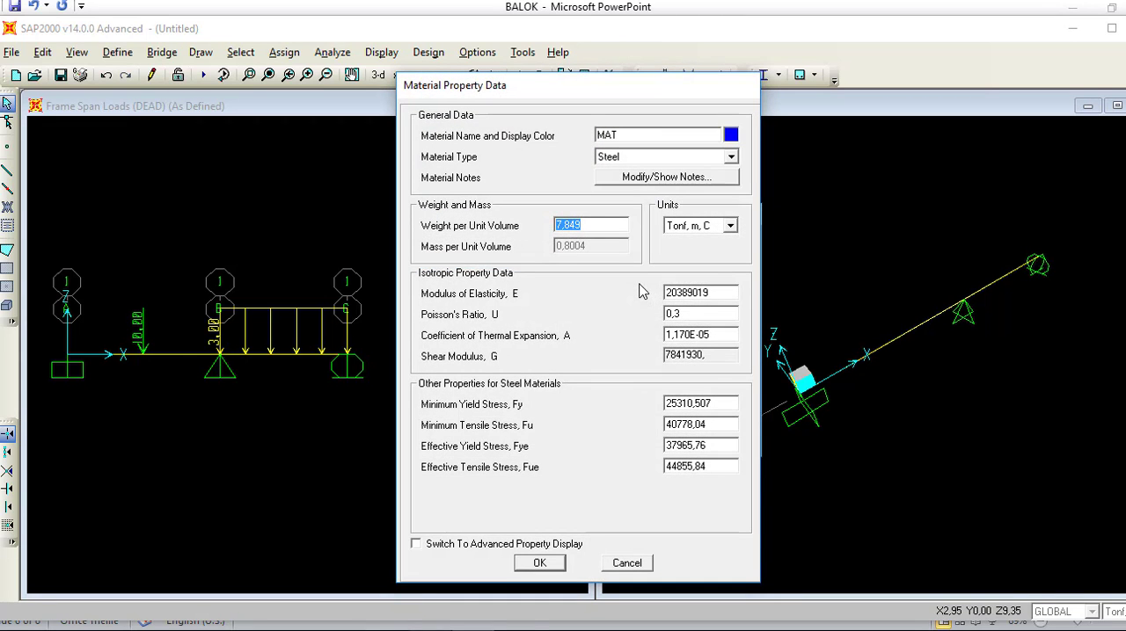
pyautogui.click(634, 136)
pyautogui.press('BackSpace')
pyautogui.press('BackSpace')
pyautogui.press('BackSpace')
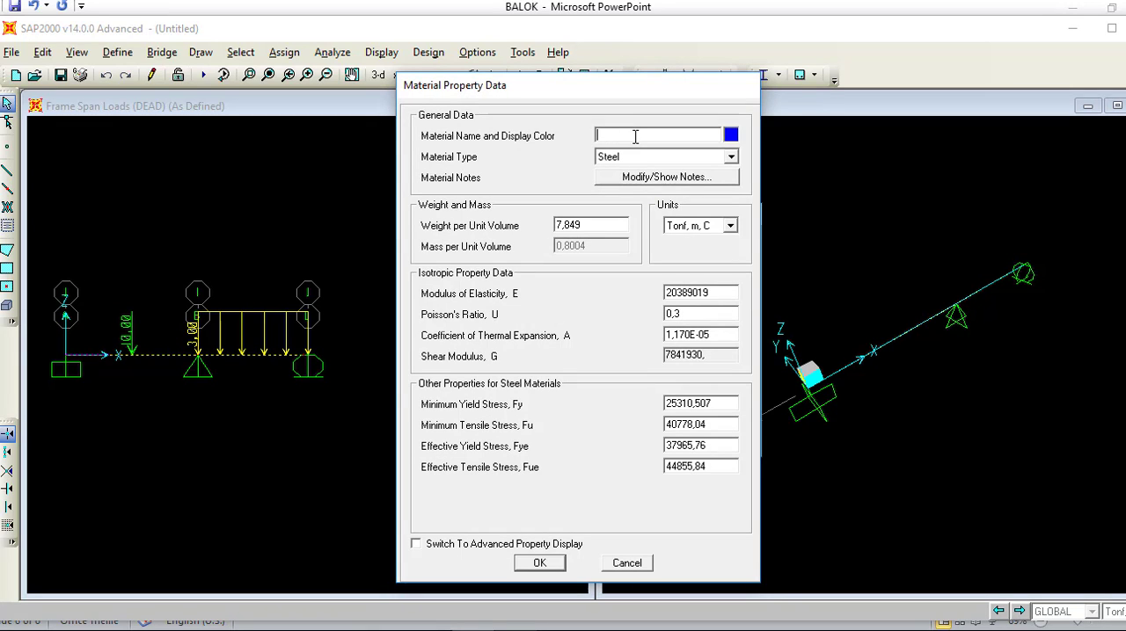
pyautogui.write('FC25')
pyautogui.click(730, 159)
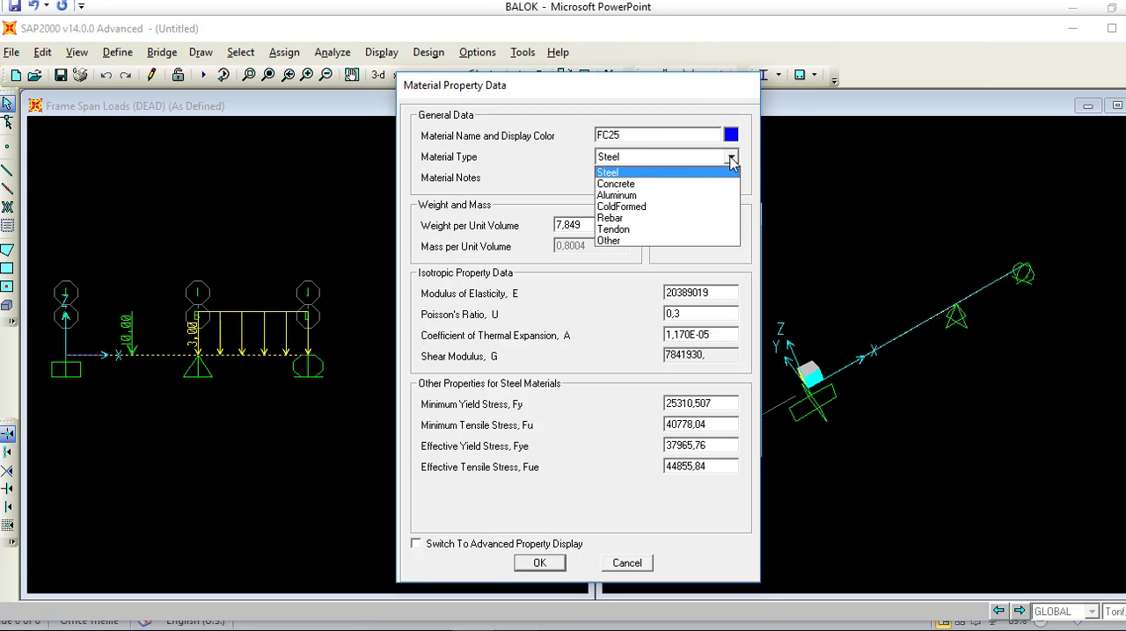
pyautogui.click(678, 193)
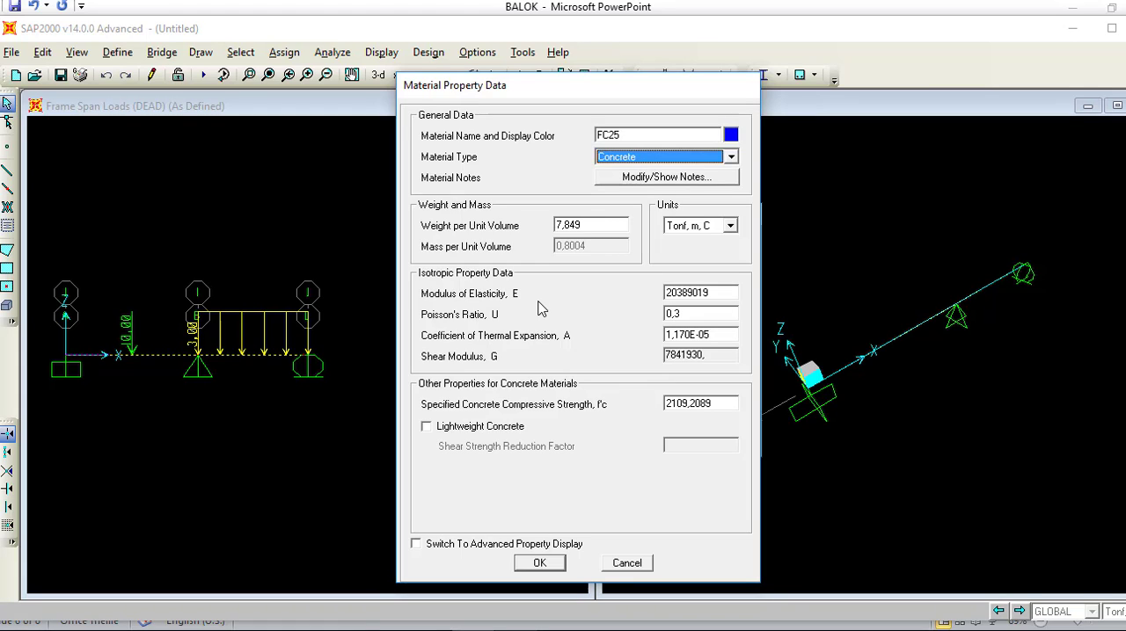
# Step: Set FC25's modulus of elasticity using the built-in calculator with the formula 4700*SQR(25) in N, mm, C units
pyautogui.doubleClick(675, 293)
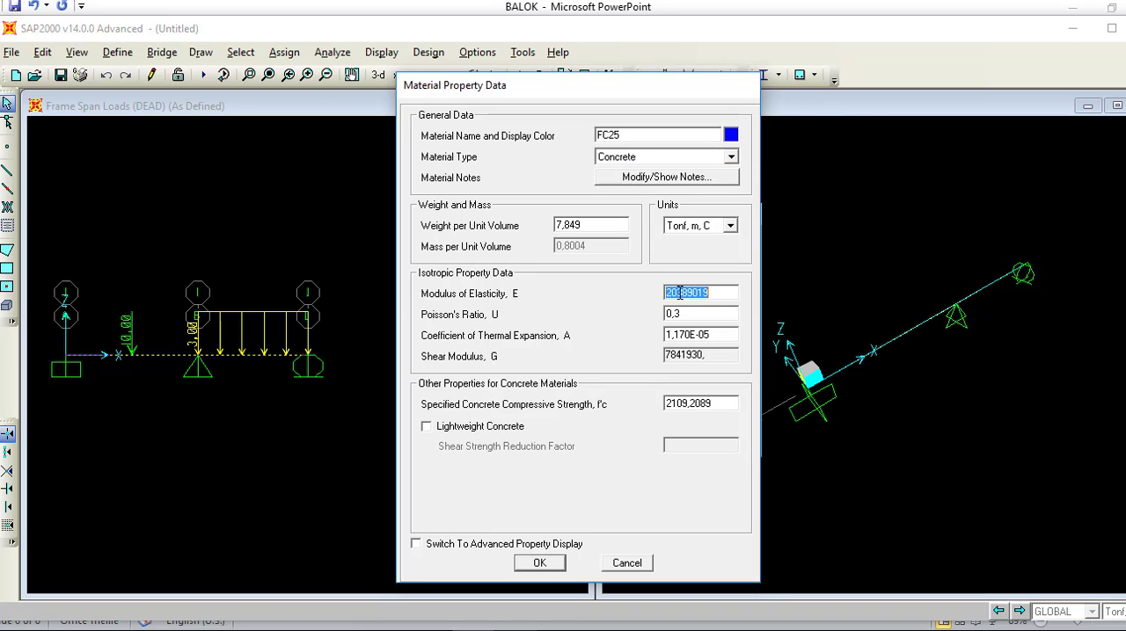
pyautogui.keyDown('shift'); pyautogui.doubleClick(680, 294); pyautogui.keyUp('shift')
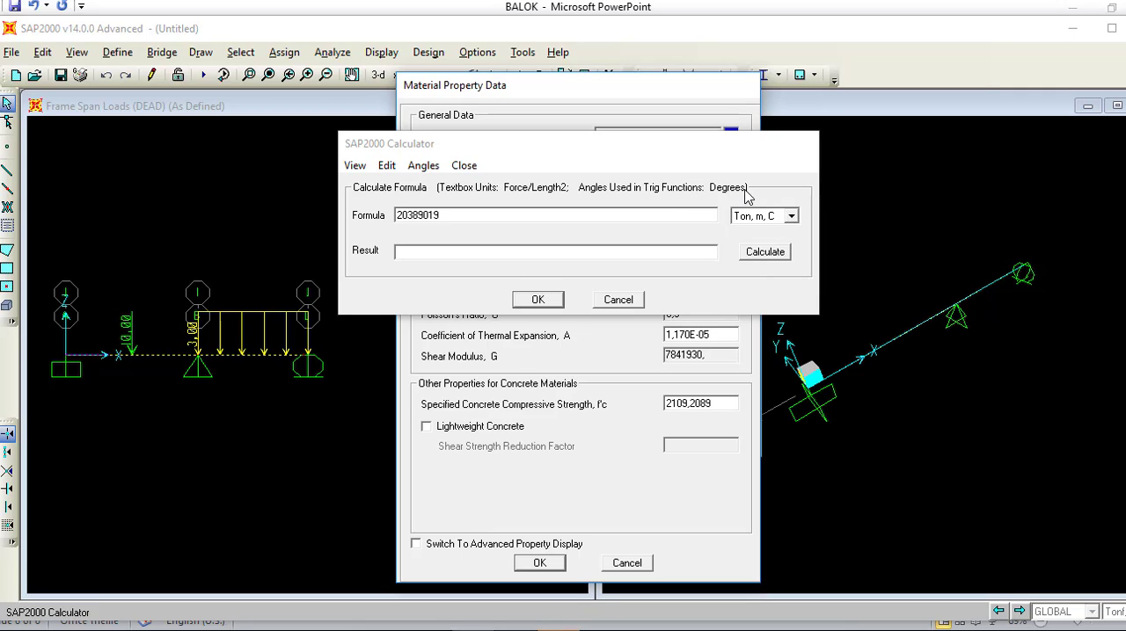
pyautogui.click(792, 215)
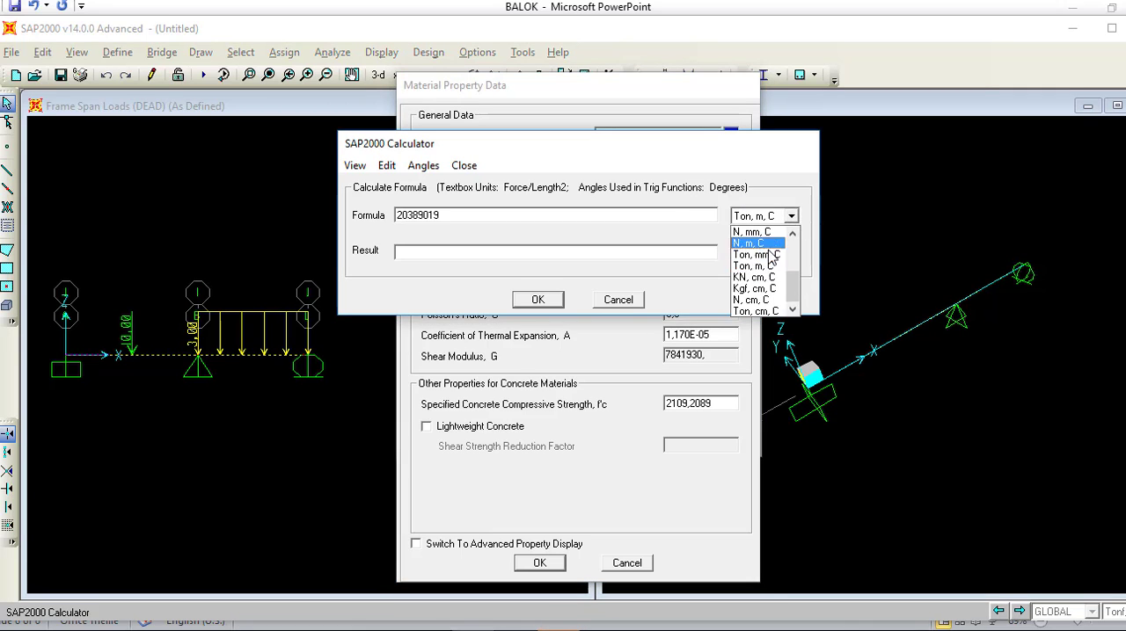
pyautogui.click(752, 232)
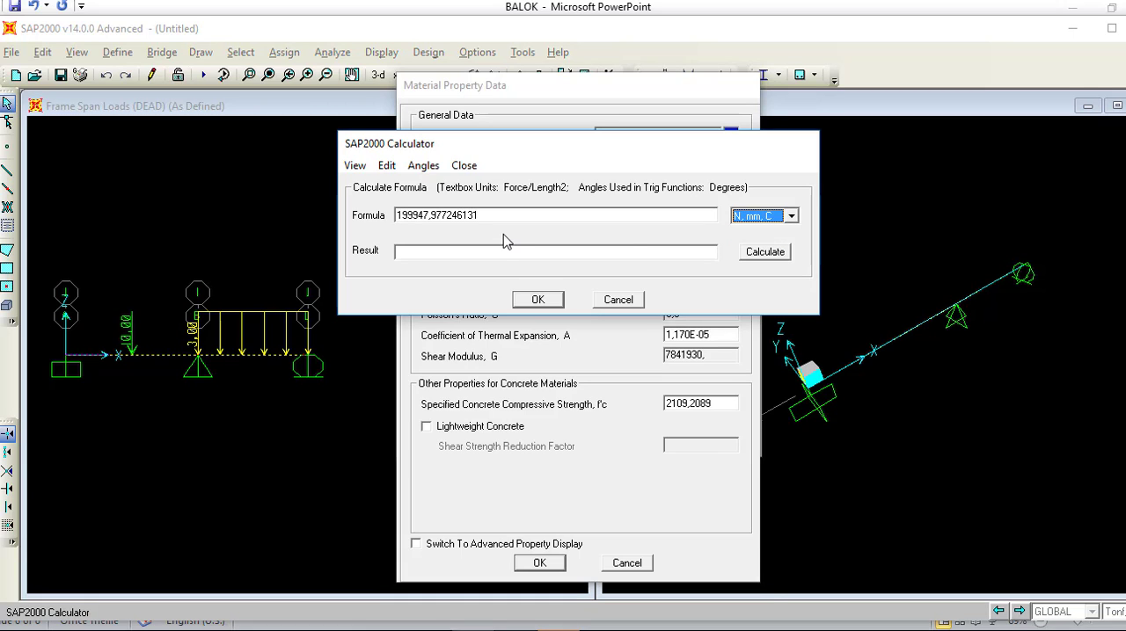
pyautogui.moveTo(476, 215); pyautogui.dragTo(360, 217)
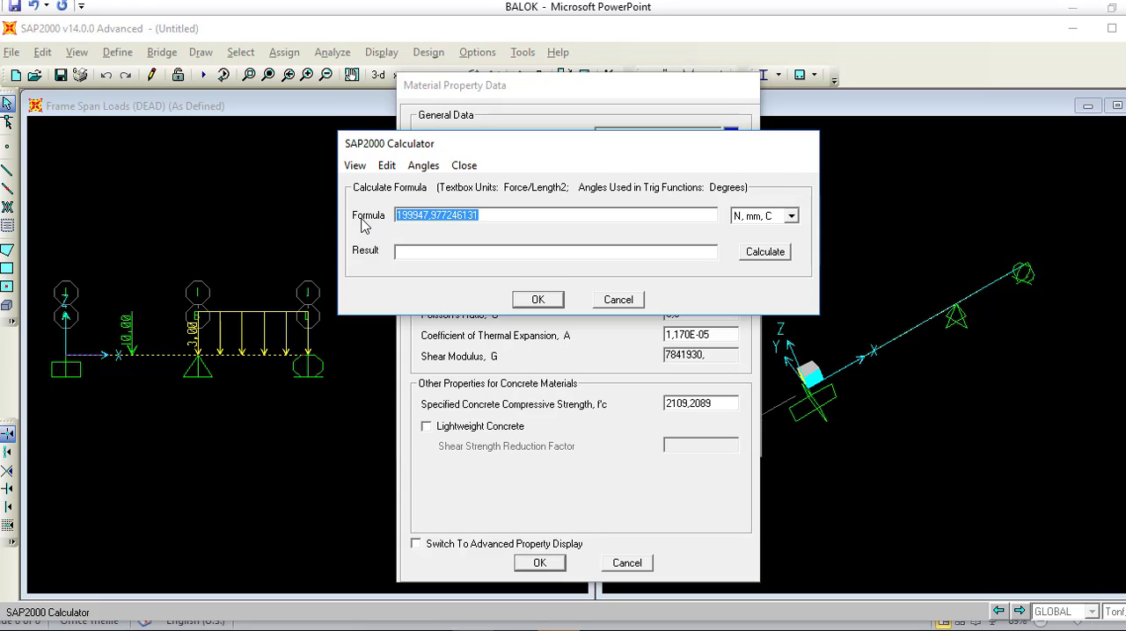
pyautogui.press('Delete')
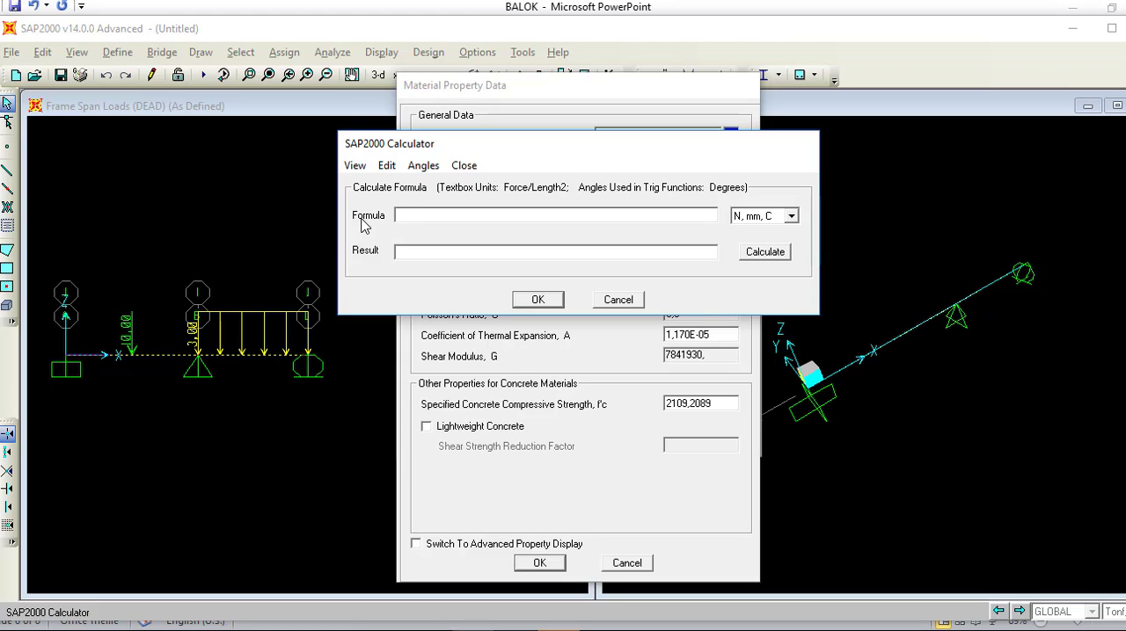
pyautogui.write('4700*SQR(25)')
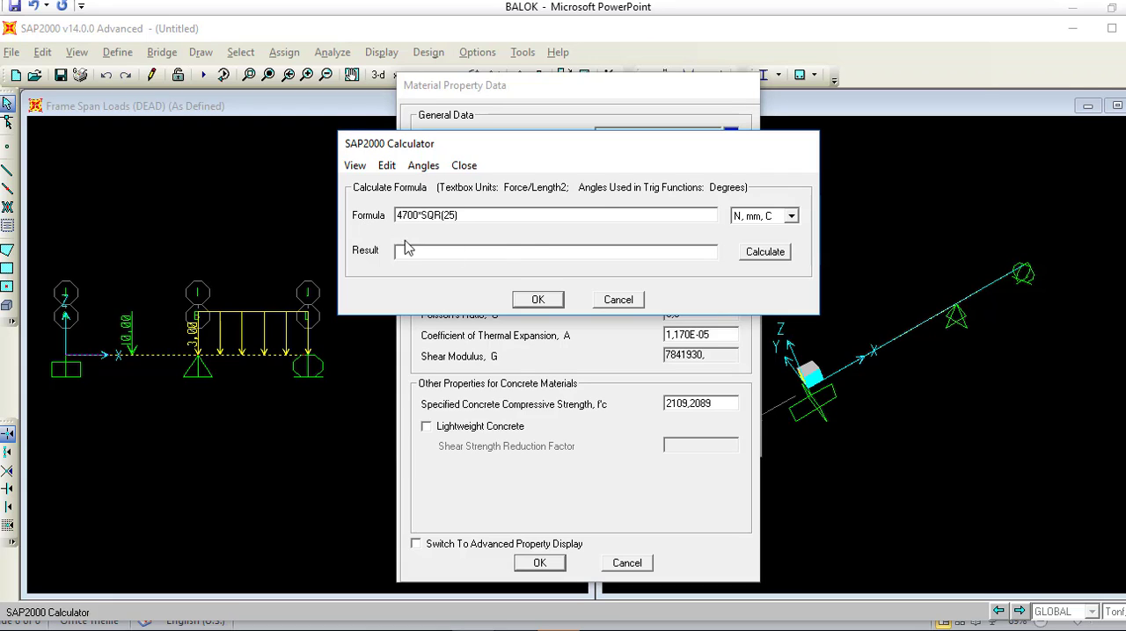
pyautogui.click(769, 255)
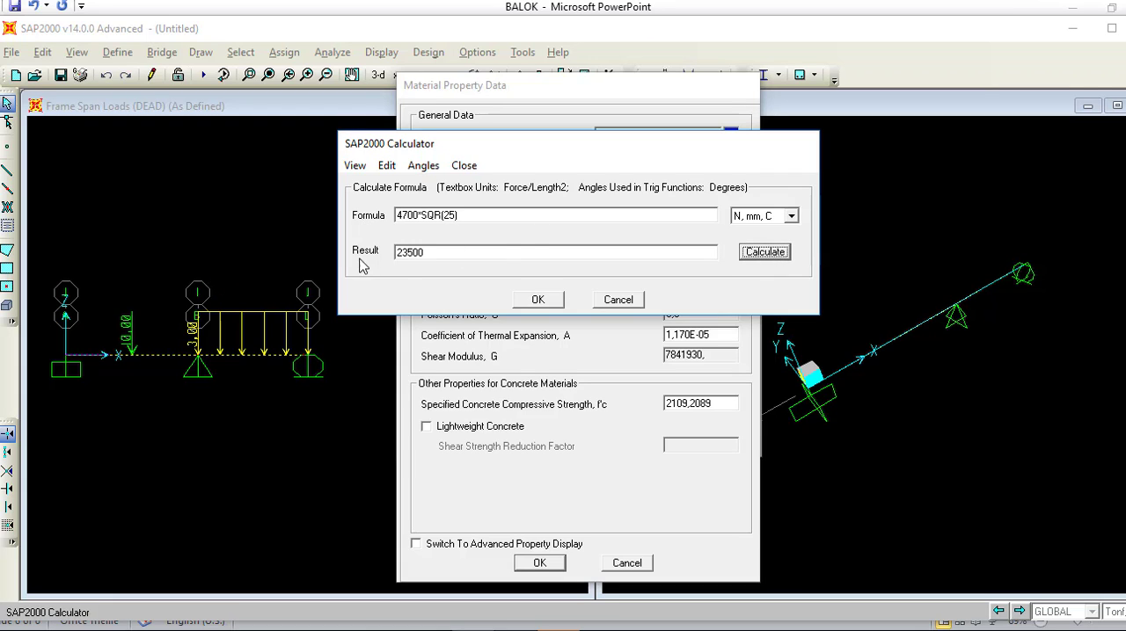
pyautogui.click(538, 300)
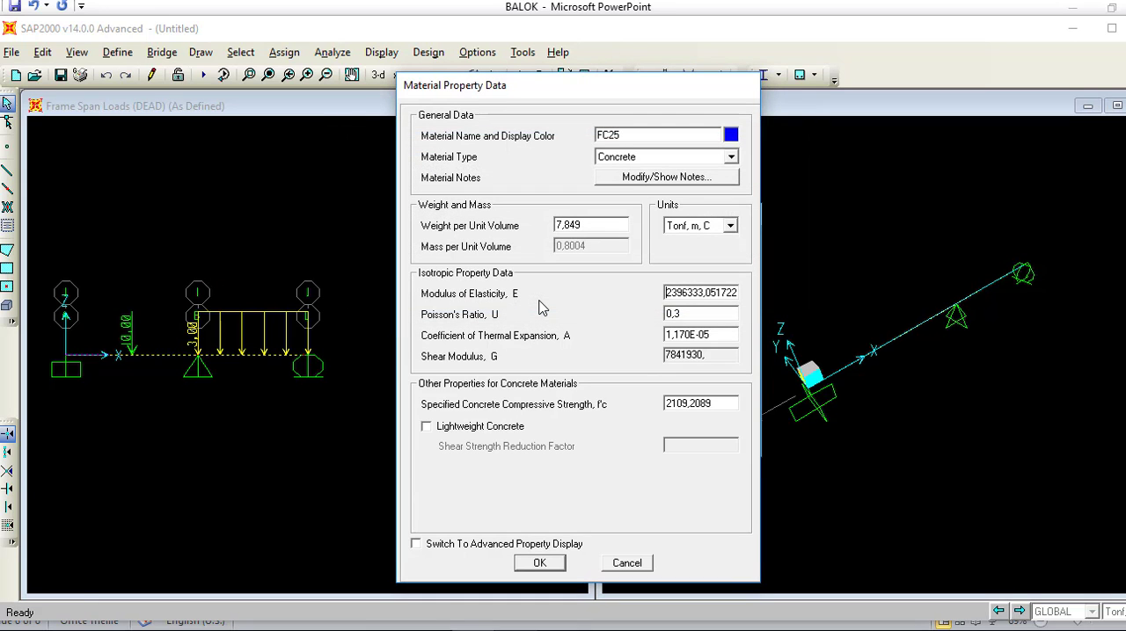
# Step: Set FC25's Poisson's ratio to 0,2 and concrete compressive strength to 25 in N, mm, C units, and accept the material definitions
pyautogui.click(730, 226)
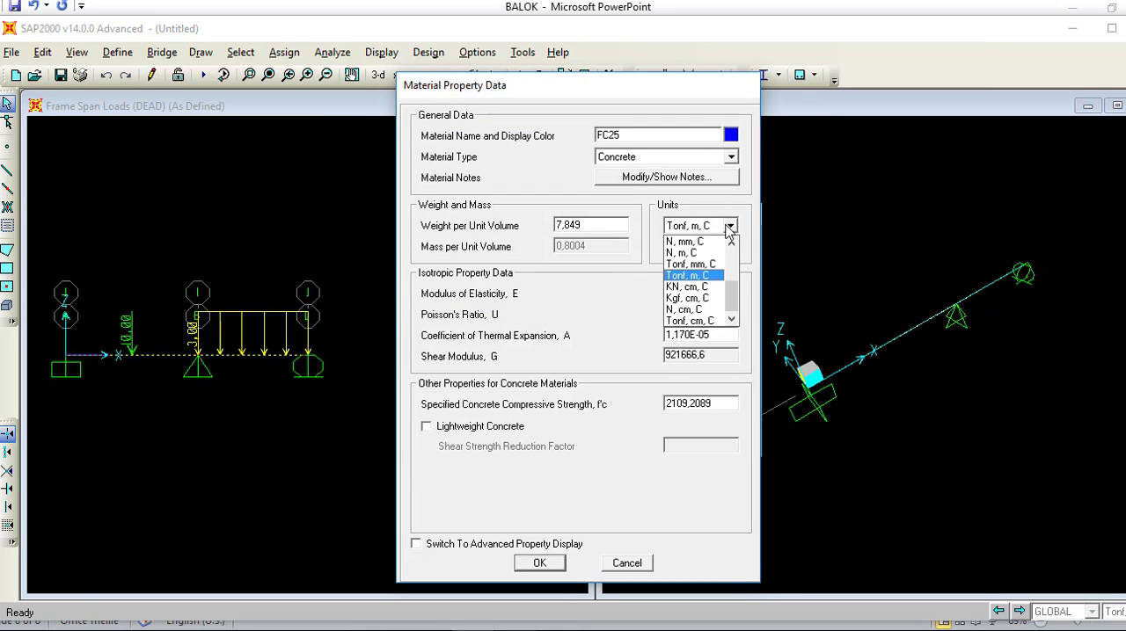
pyautogui.click(695, 241)
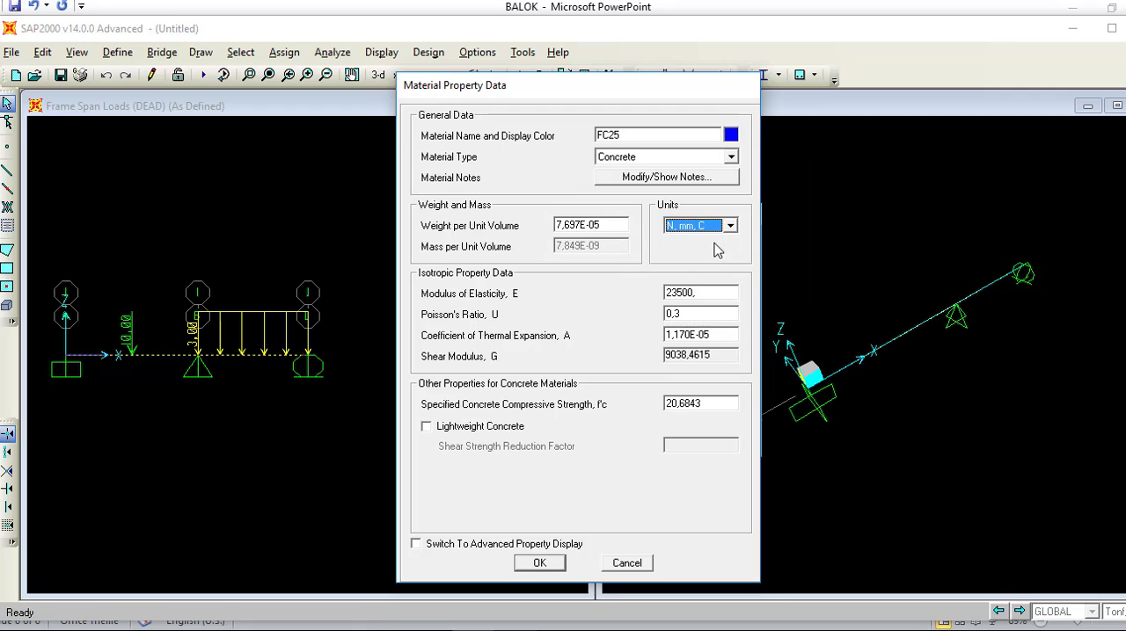
pyautogui.click(705, 293)
pyautogui.click(704, 314)
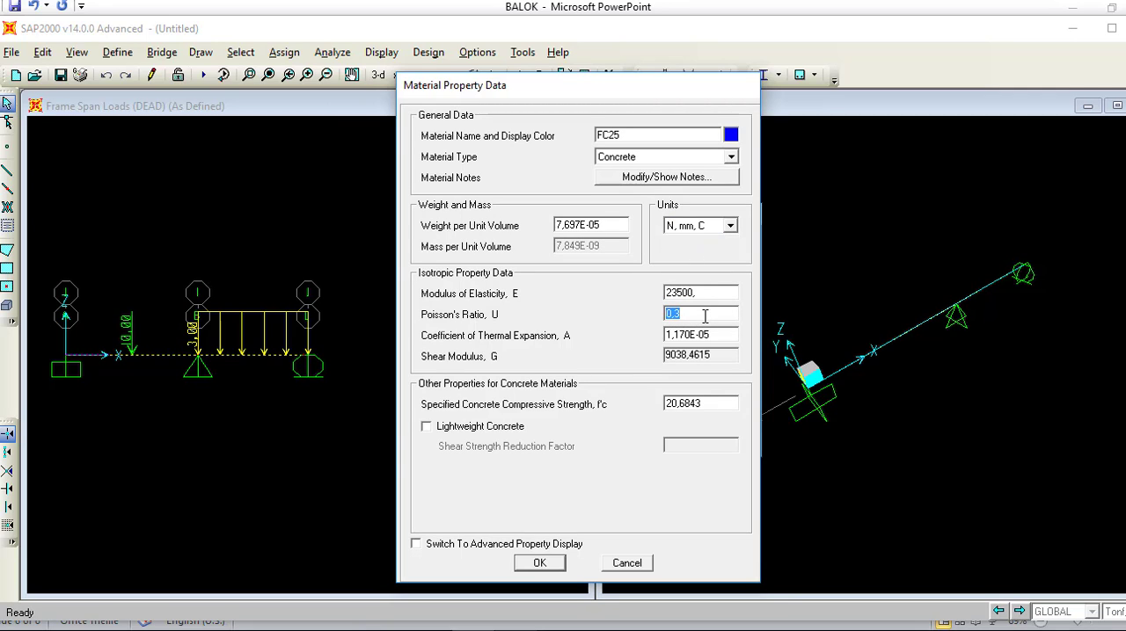
pyautogui.click(705, 314)
pyautogui.click(710, 335)
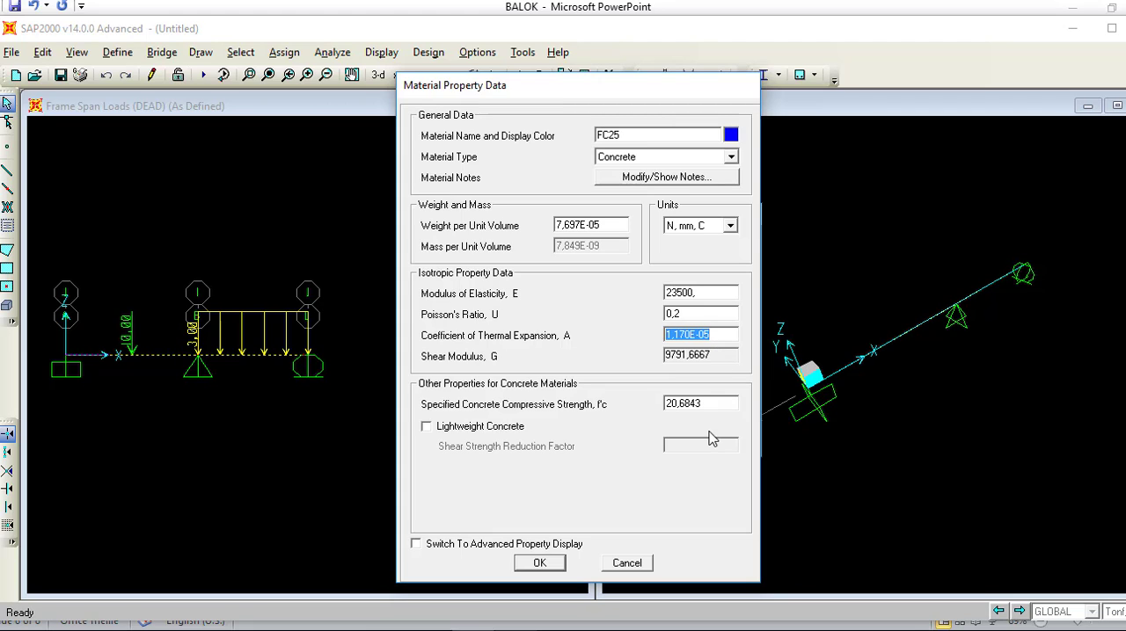
pyautogui.click(706, 403)
pyautogui.press('BackSpace')
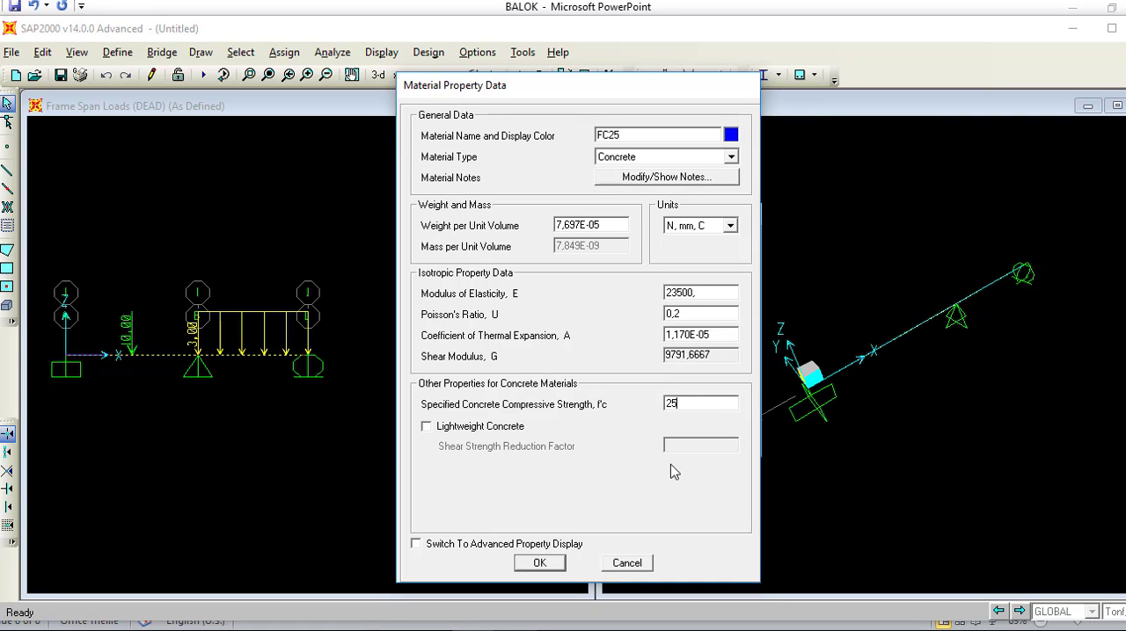
pyautogui.click(550, 567)
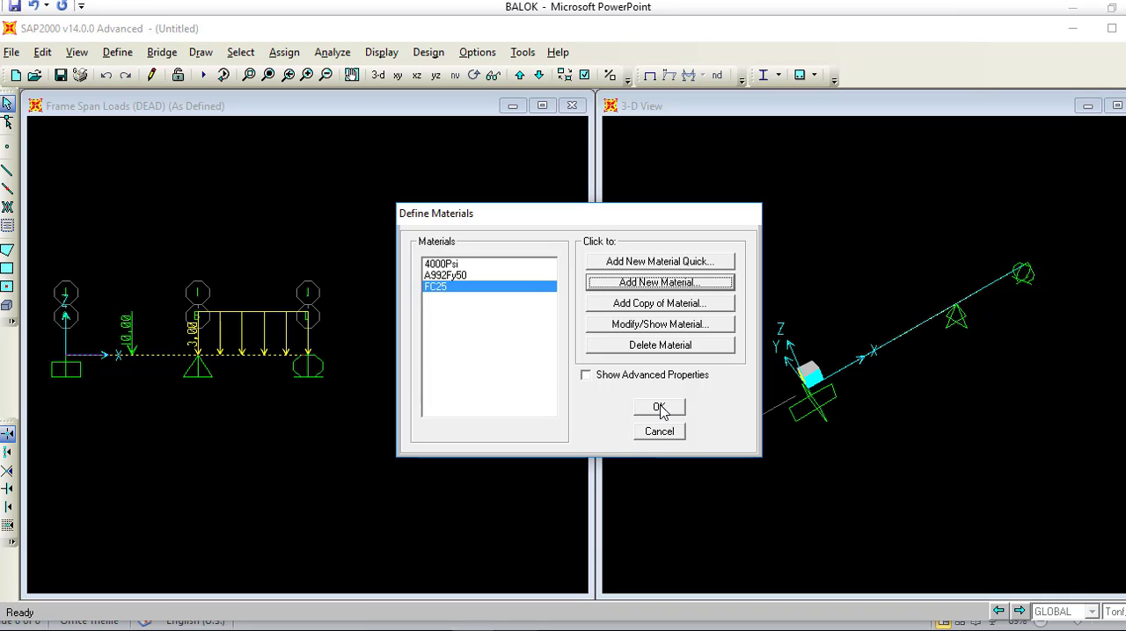
pyautogui.click(660, 409)
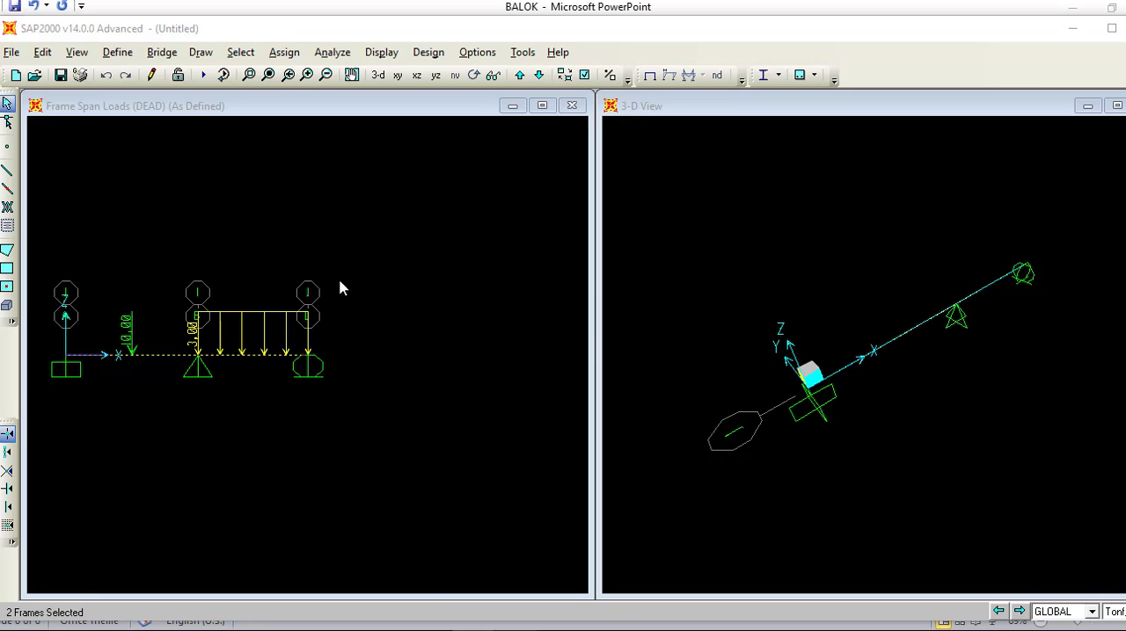
# Step: Open the frame section definitions and review the material and dimensions of the existing FSEC1 section
pyautogui.click(117, 53)
pyautogui.moveTo(151, 102)
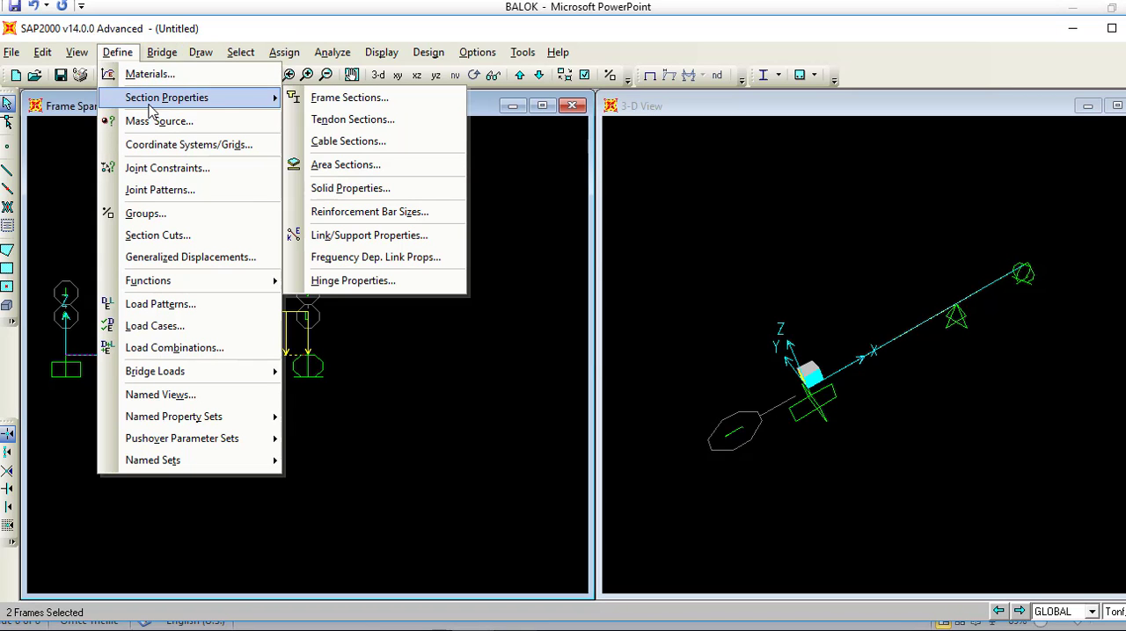
pyautogui.click(393, 99)
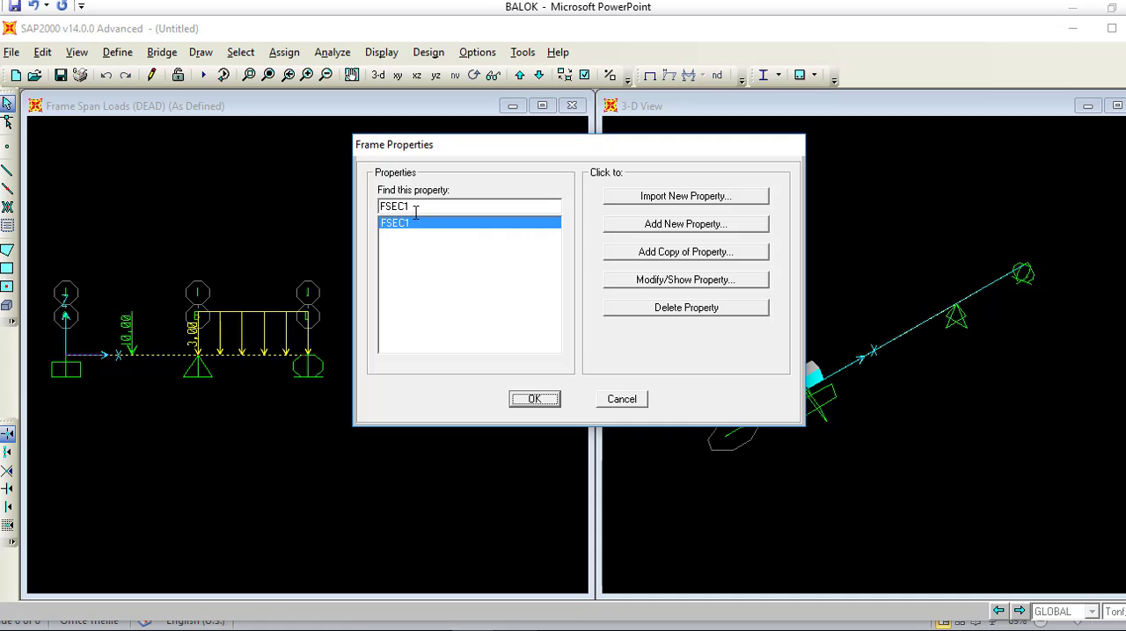
pyautogui.click(649, 283)
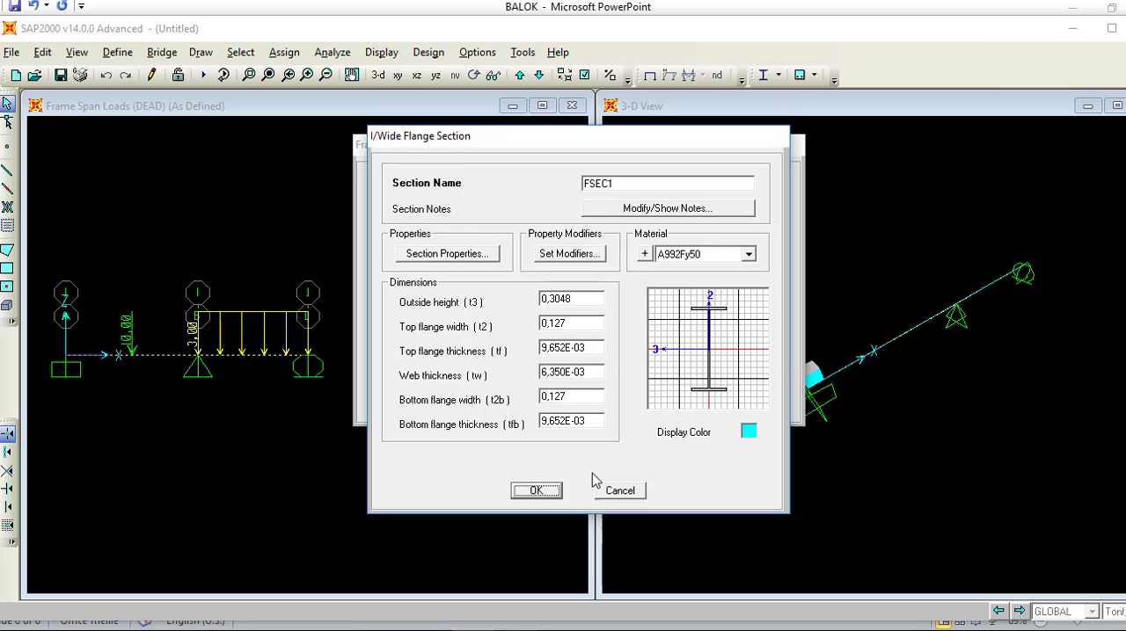
pyautogui.click(620, 491)
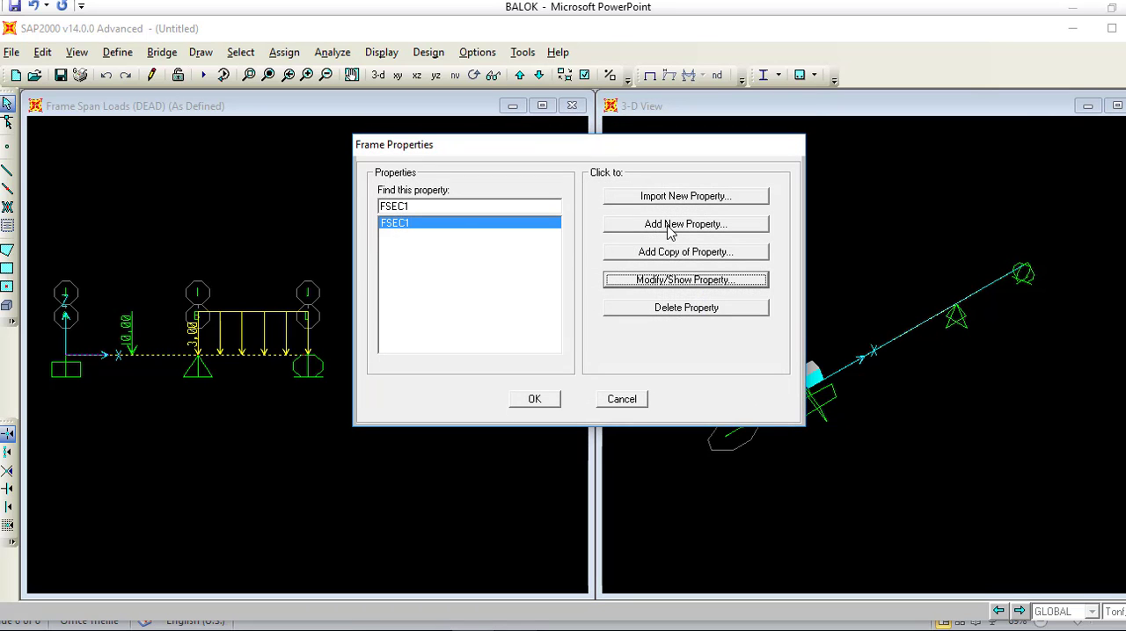
# Step: Add a new rectangular concrete frame section named BALOK
pyautogui.click(670, 226)
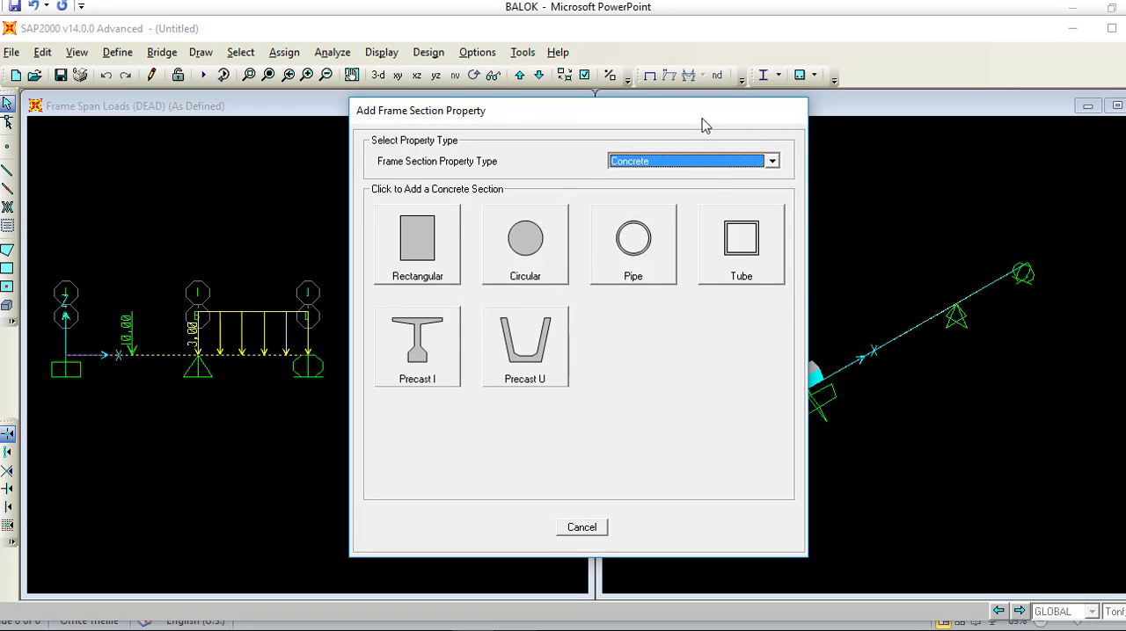
pyautogui.click(701, 164)
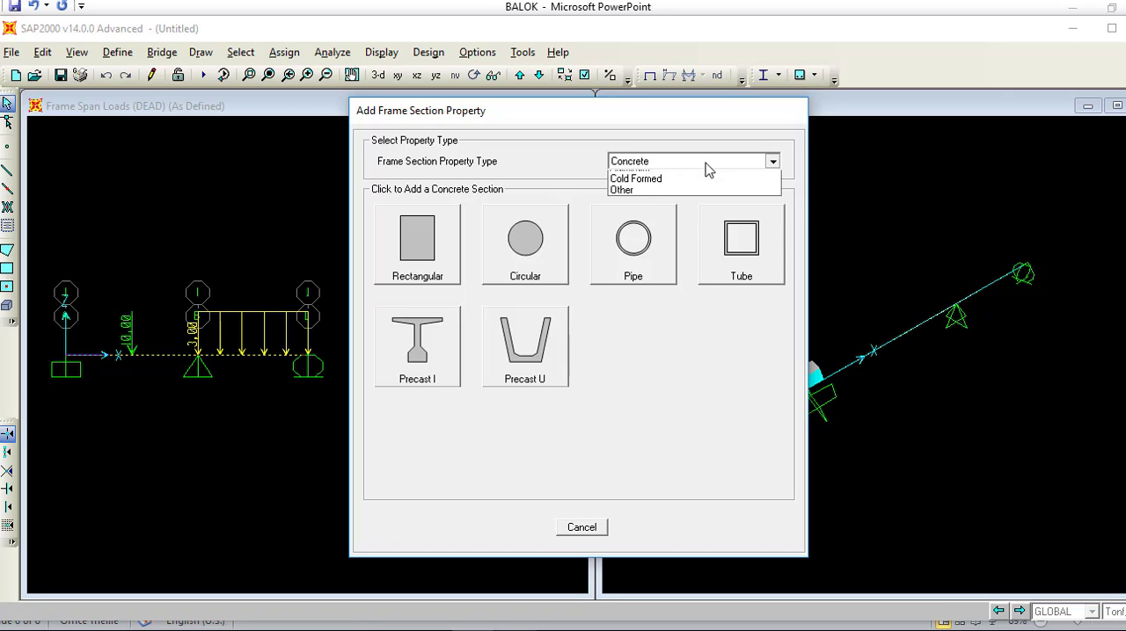
pyautogui.click(709, 200)
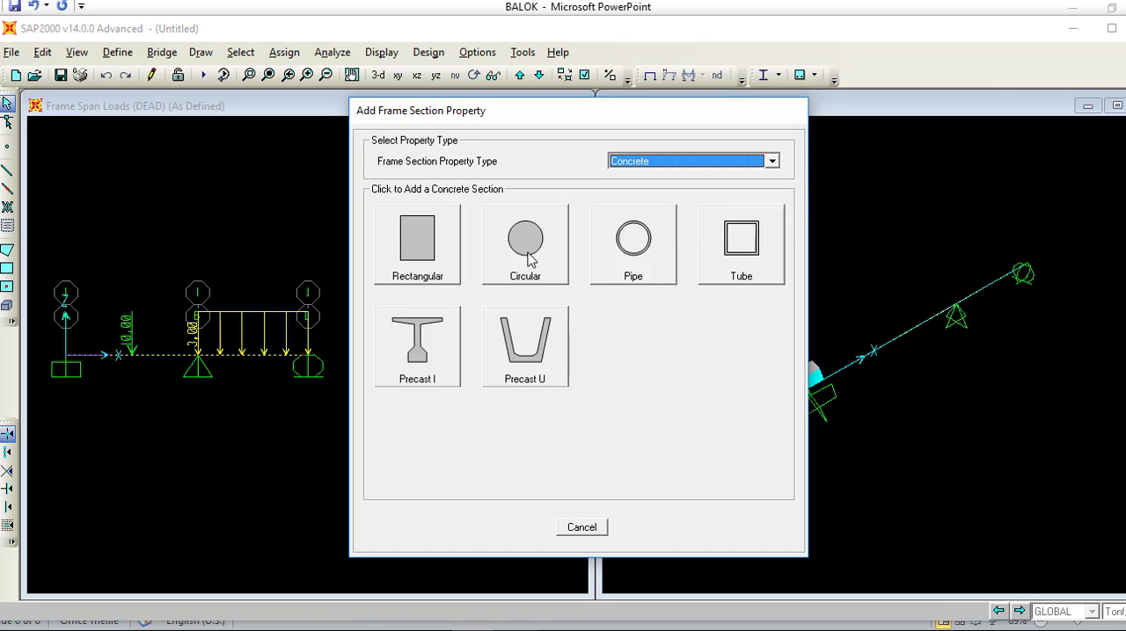
pyautogui.click(402, 272)
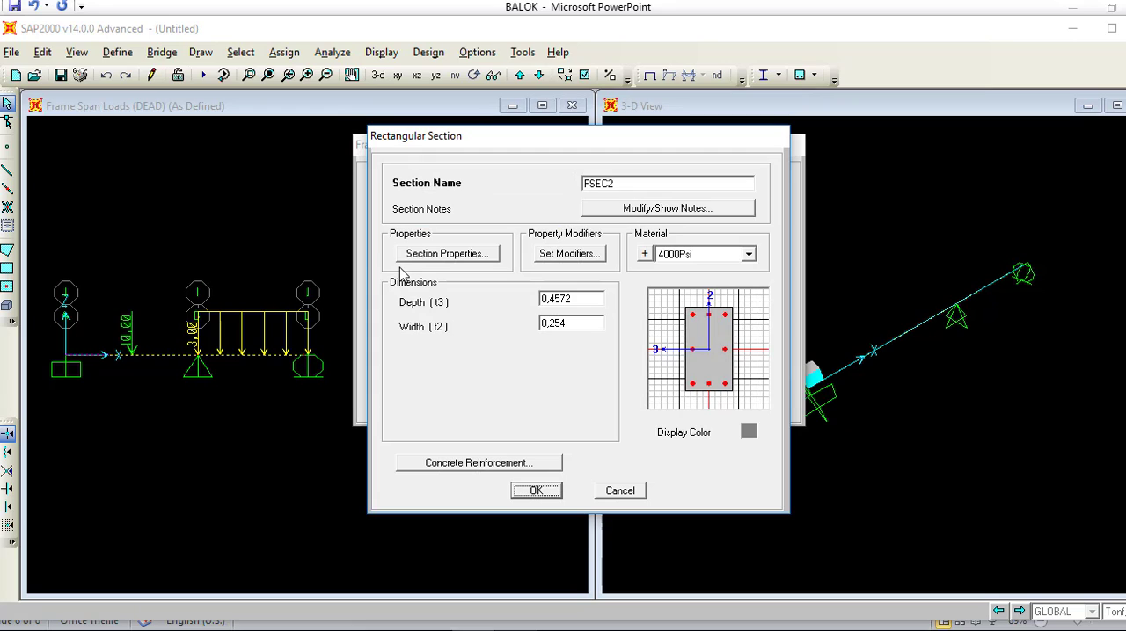
pyautogui.click(636, 185)
pyautogui.moveTo(647, 185); pyautogui.dragTo(547, 185)
pyautogui.press('BackSpace')
pyautogui.write('BALOK')
# Step: Check the beam size on the PowerPoint problem slide and set BALOK's depth to 0,4 and width to 0,6
pyautogui.click(345, 630)
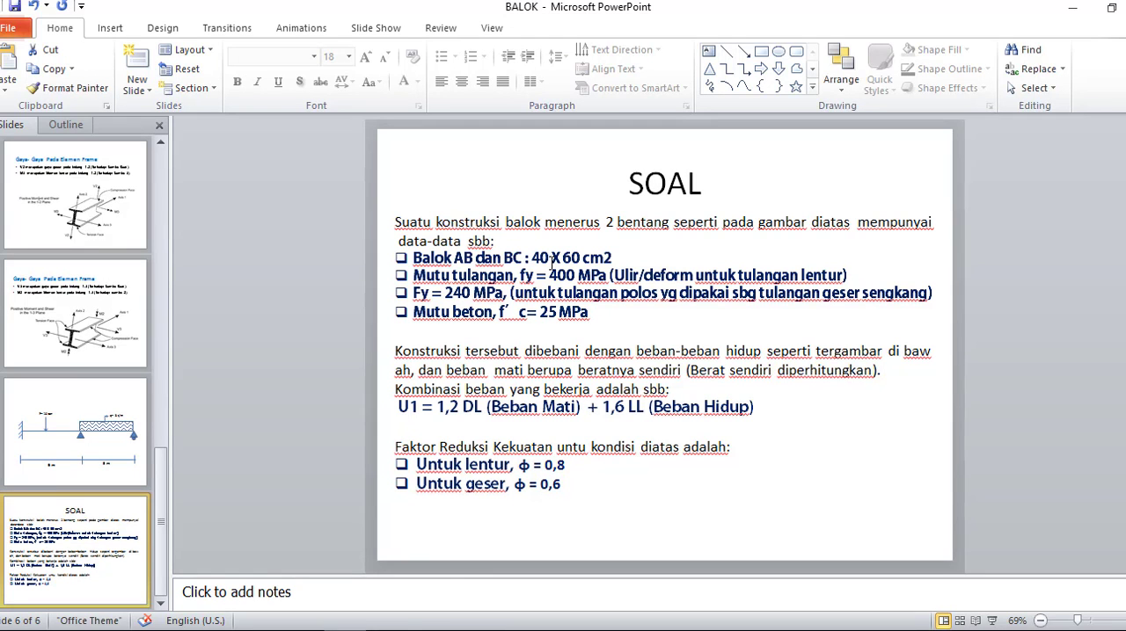
pyautogui.click(473, 630)
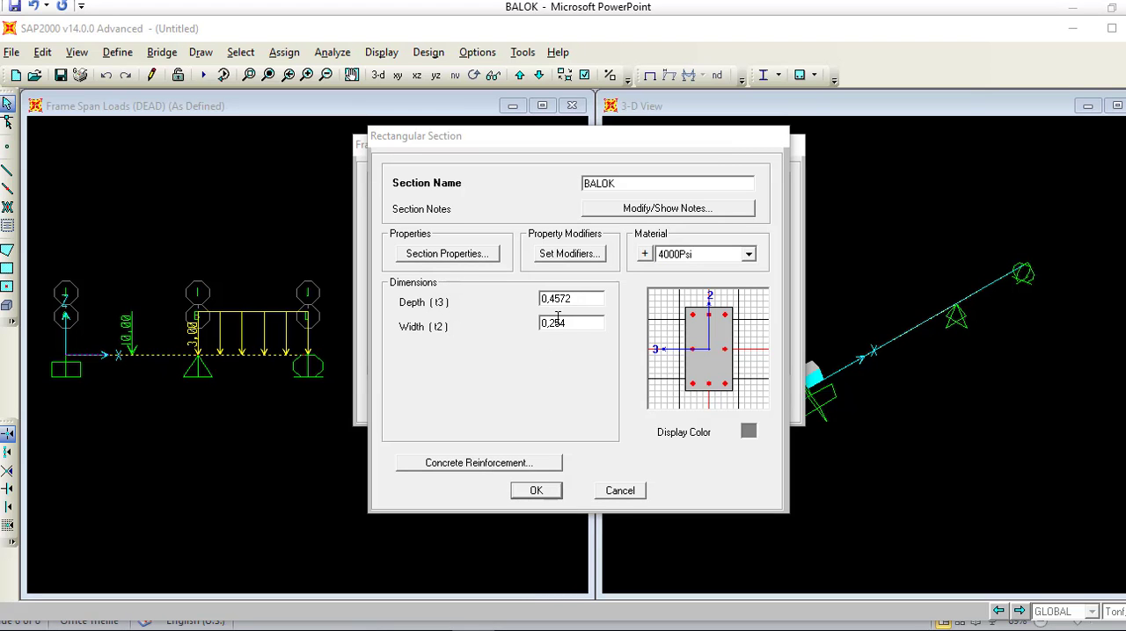
pyautogui.doubleClick(577, 299)
pyautogui.click(578, 299)
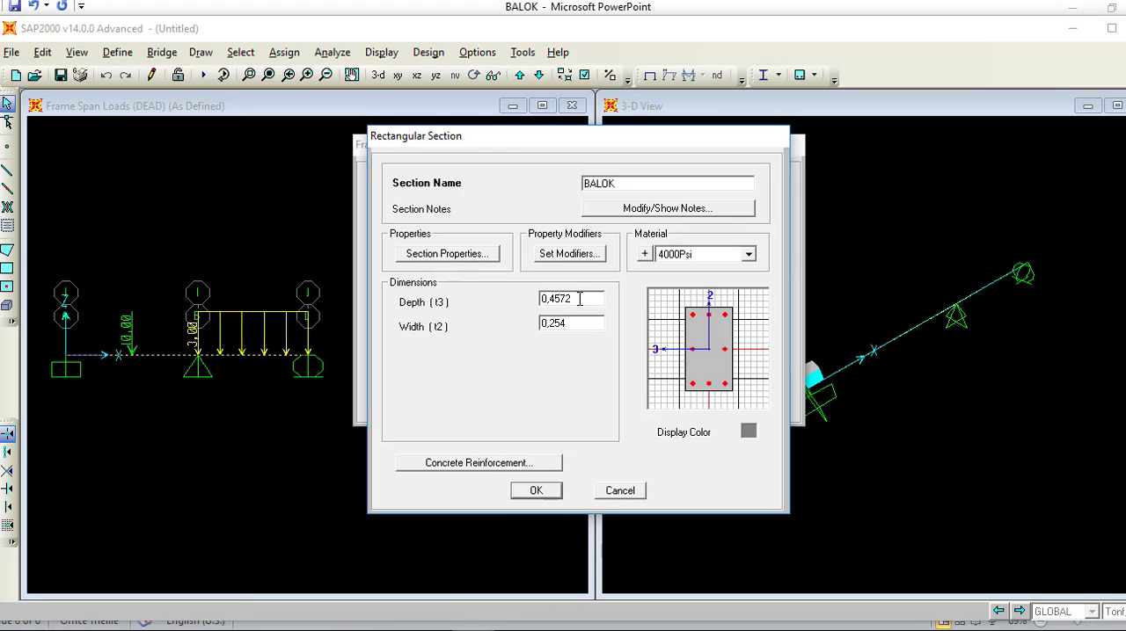
pyautogui.press('BackSpace')
pyautogui.press('BackSpace')
pyautogui.press('BackSpace')
pyautogui.doubleClick(576, 323)
pyautogui.click(576, 323)
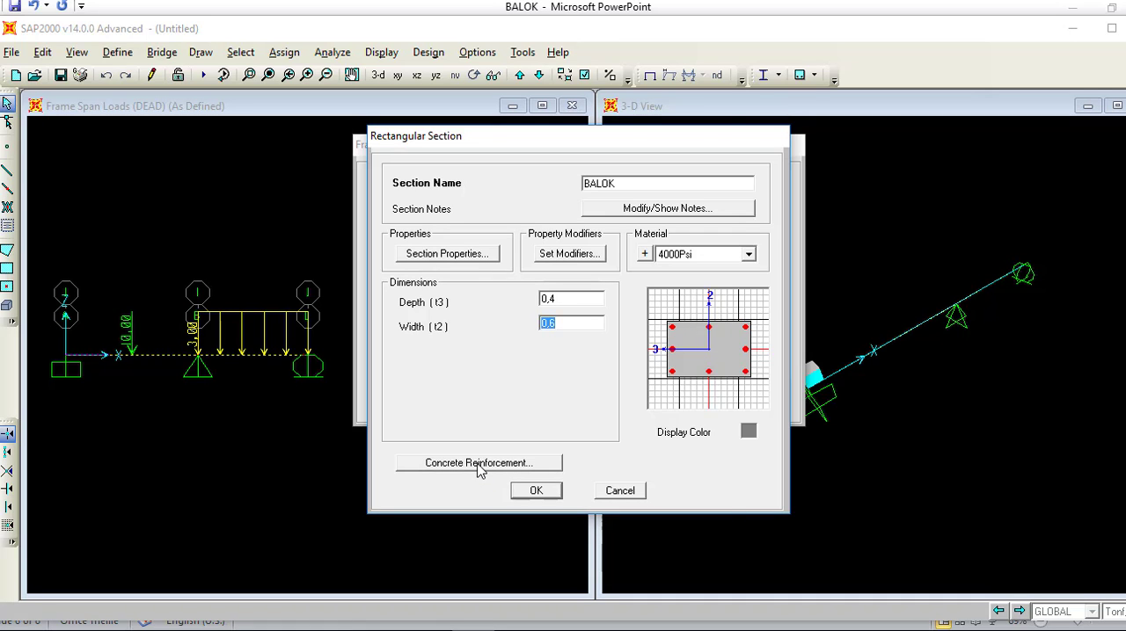
# Step: Set the concrete reinforcement design type of the BALOK section to Beam (M3 Design Only)
pyautogui.click(480, 463)
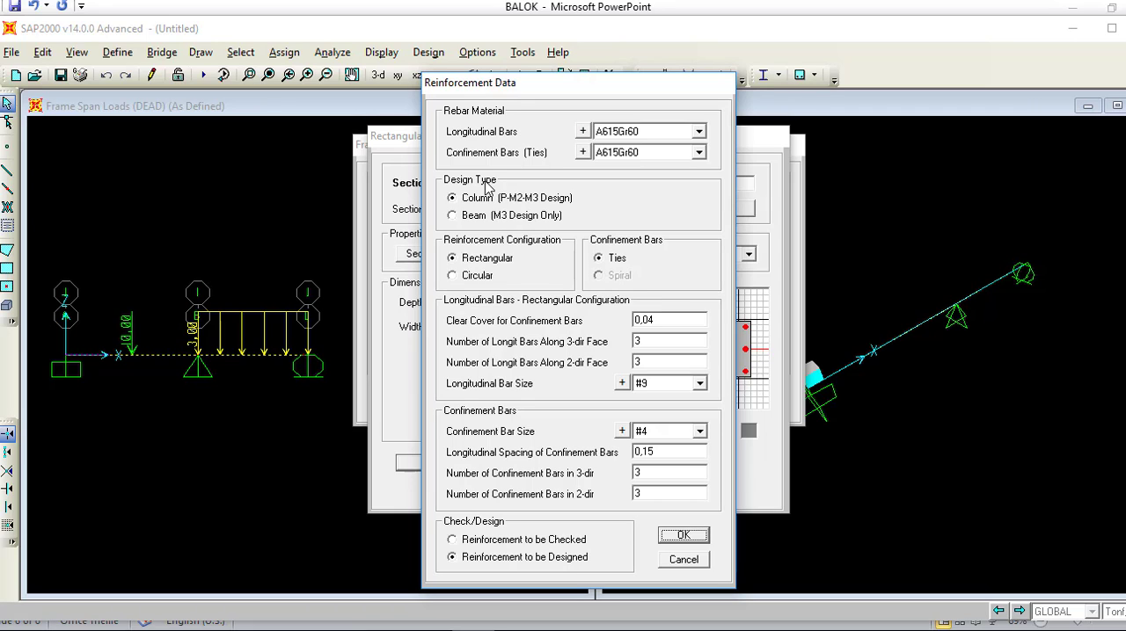
pyautogui.click(483, 220)
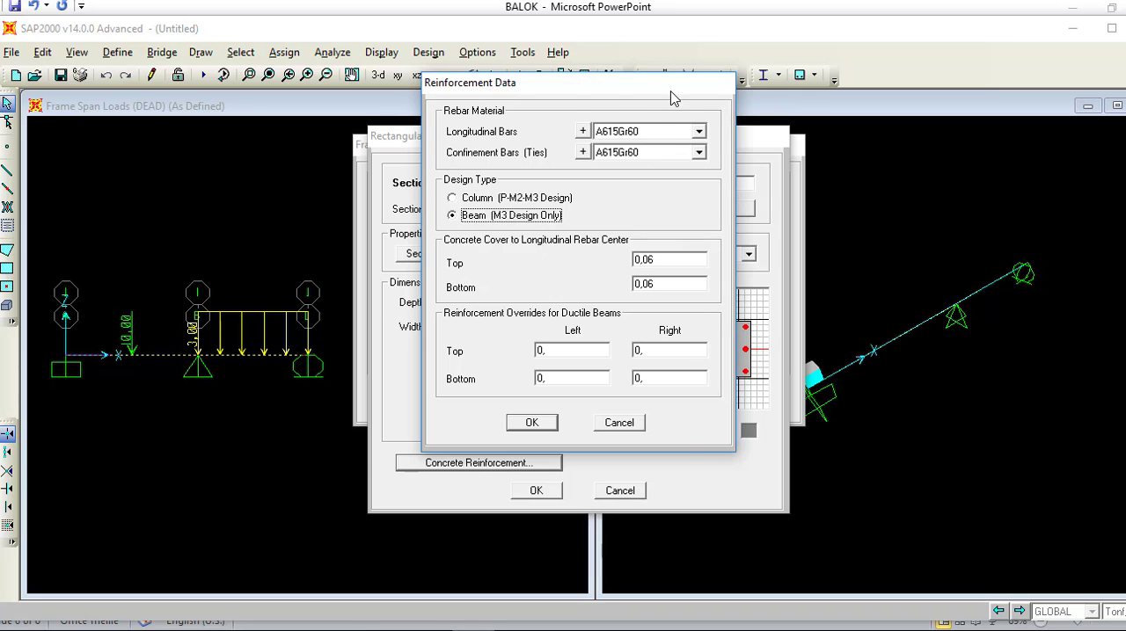
pyautogui.moveTo(659, 89); pyautogui.dragTo(432, 106)
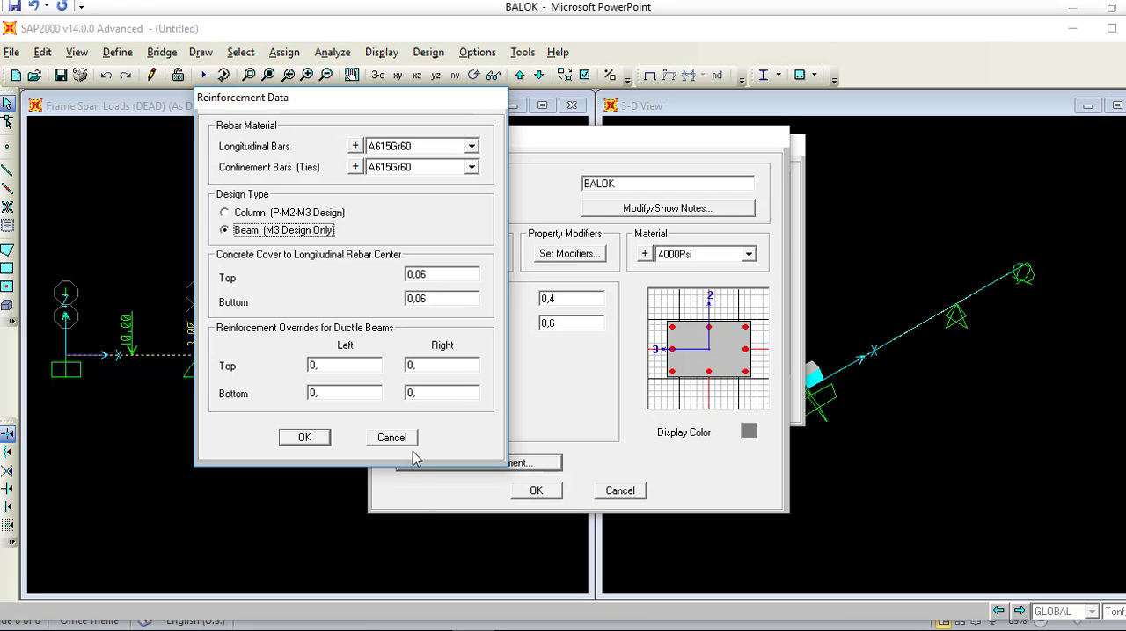
pyautogui.click(304, 440)
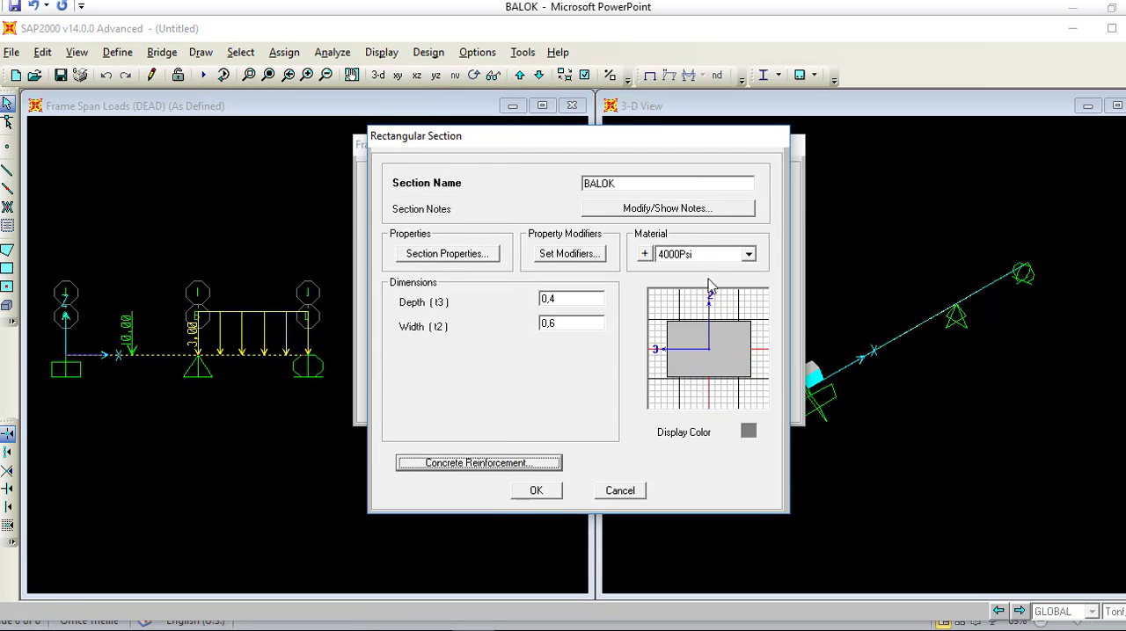
# Step: Assign the FC25 material to the BALOK section, recheck its reinforcement data and accept the section
pyautogui.click(748, 255)
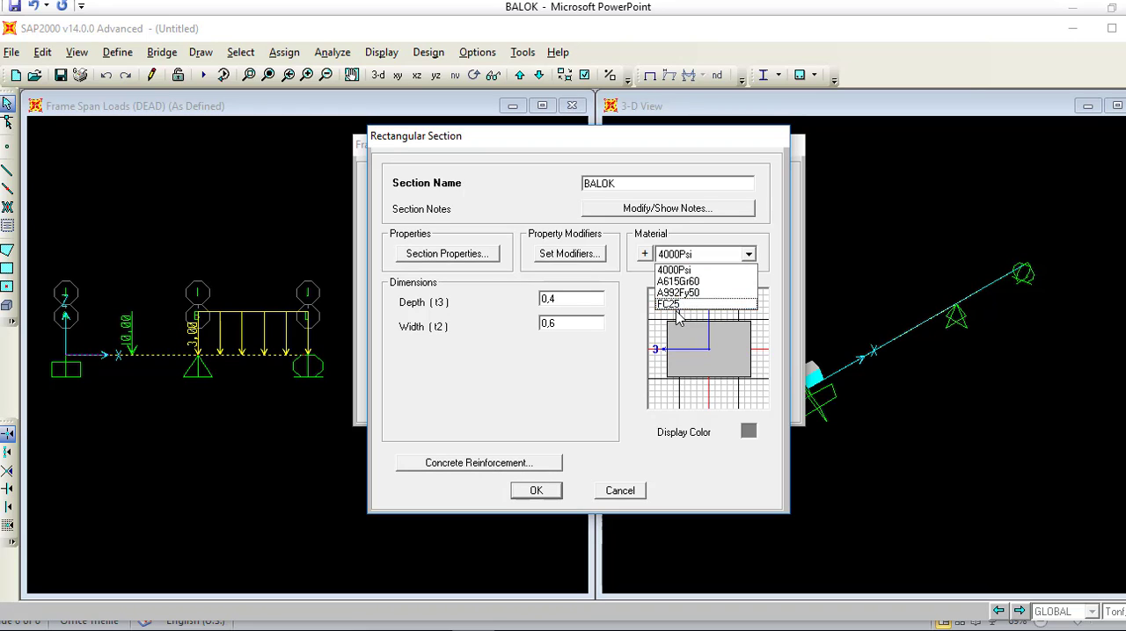
pyautogui.click(676, 306)
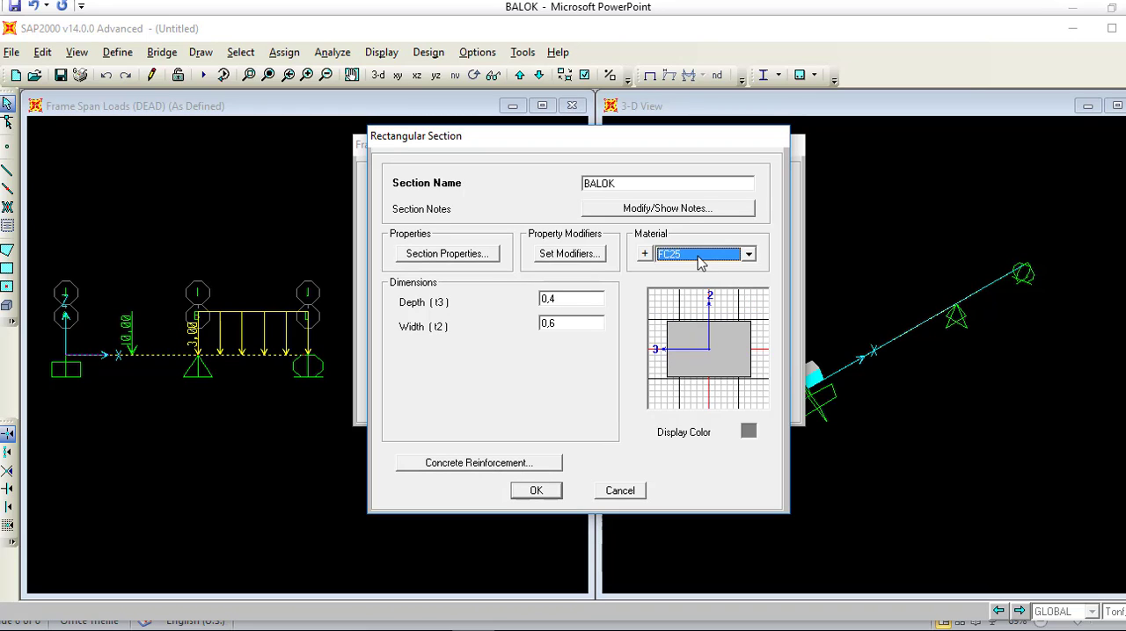
pyautogui.click(699, 264)
pyautogui.click(689, 308)
pyautogui.click(534, 470)
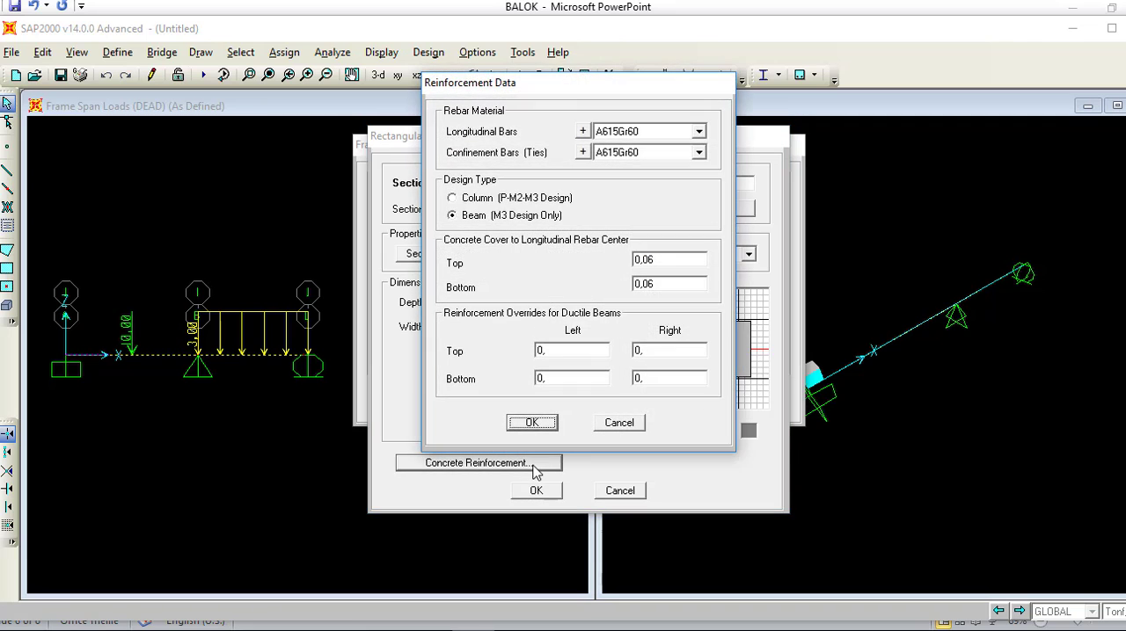
pyautogui.click(531, 494)
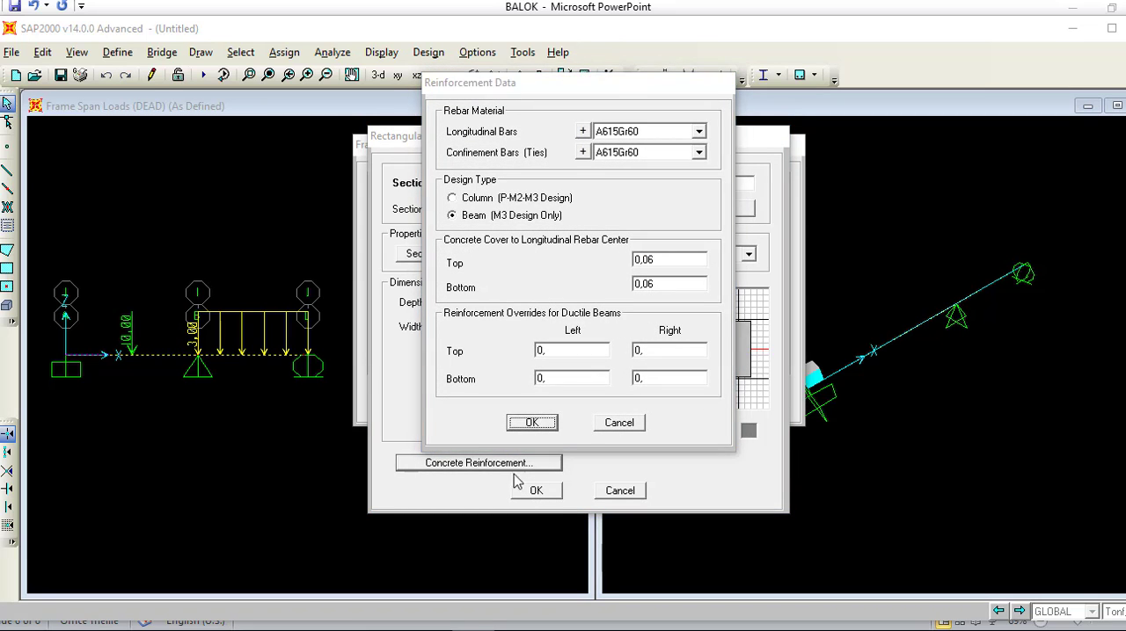
pyautogui.click(533, 424)
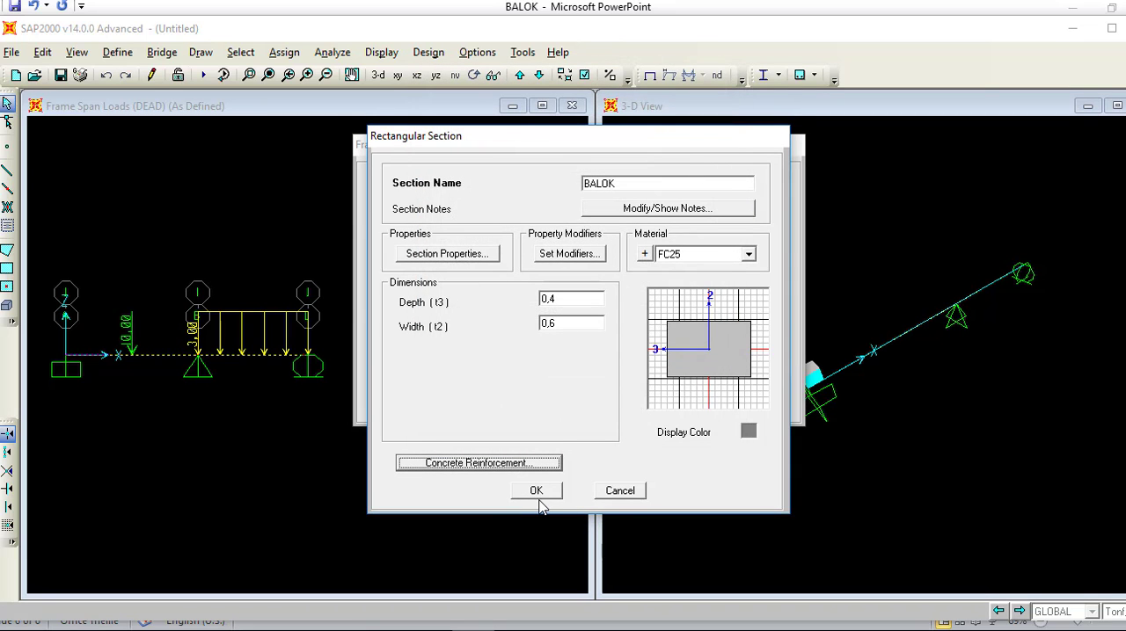
pyautogui.click(538, 493)
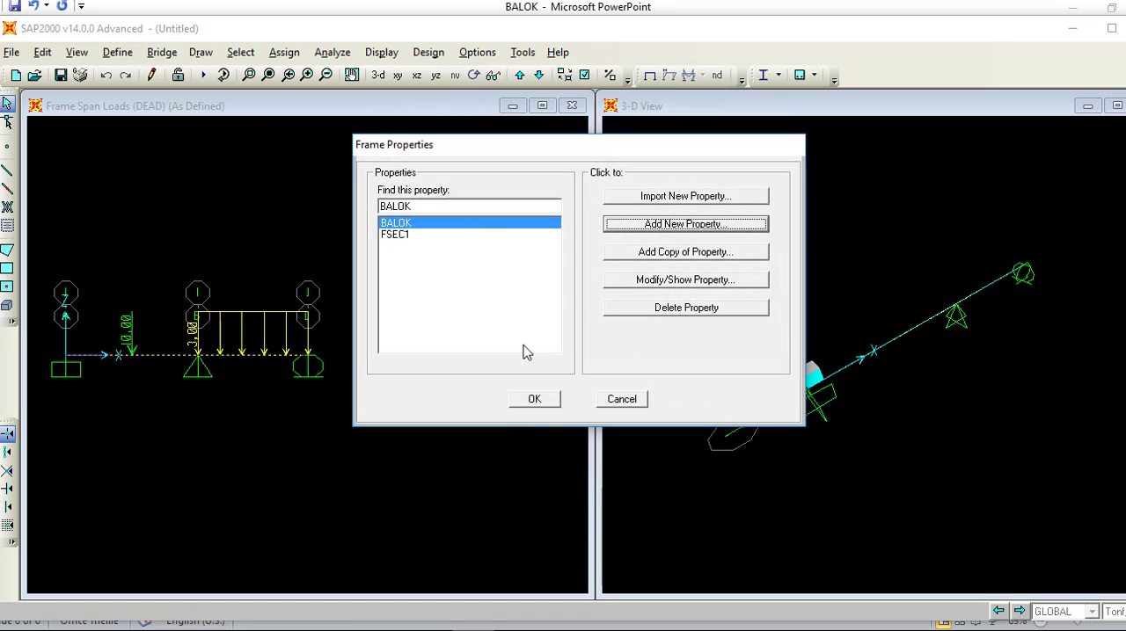
# Step: Try to delete the FSEC1 frame section and accept the frame property definitions
pyautogui.click(452, 235)
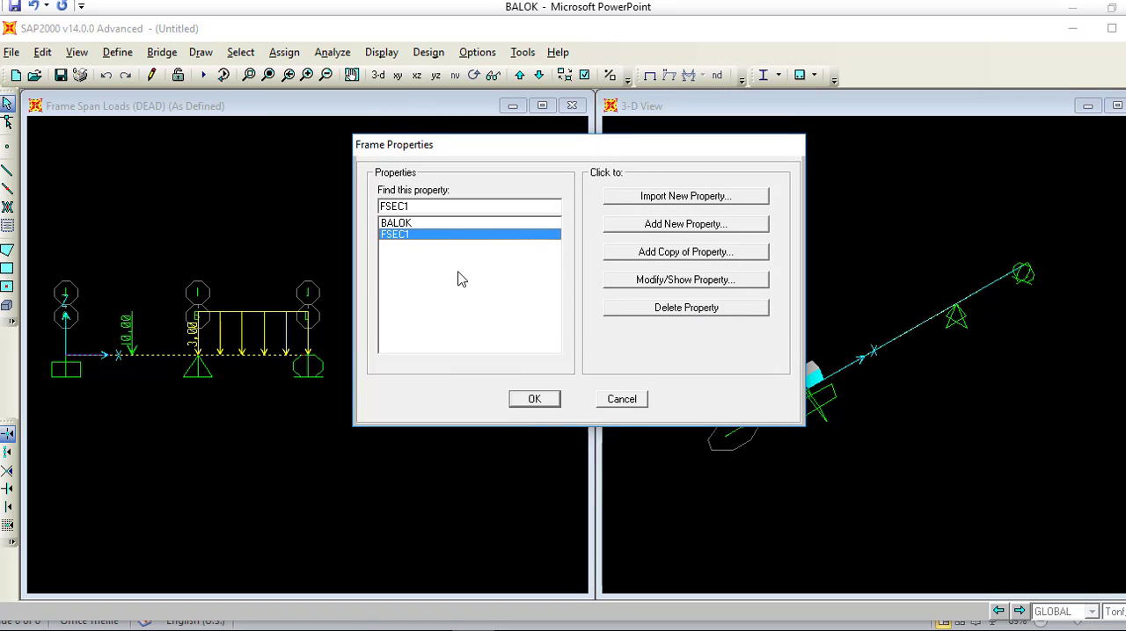
pyautogui.click(658, 307)
pyautogui.click(609, 381)
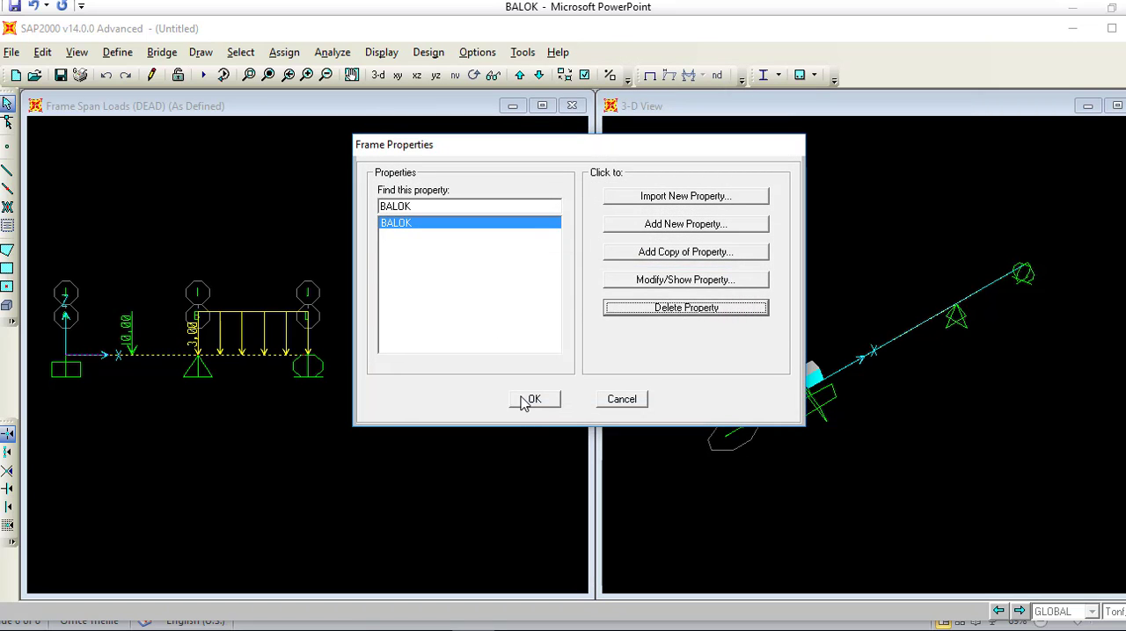
pyautogui.click(528, 398)
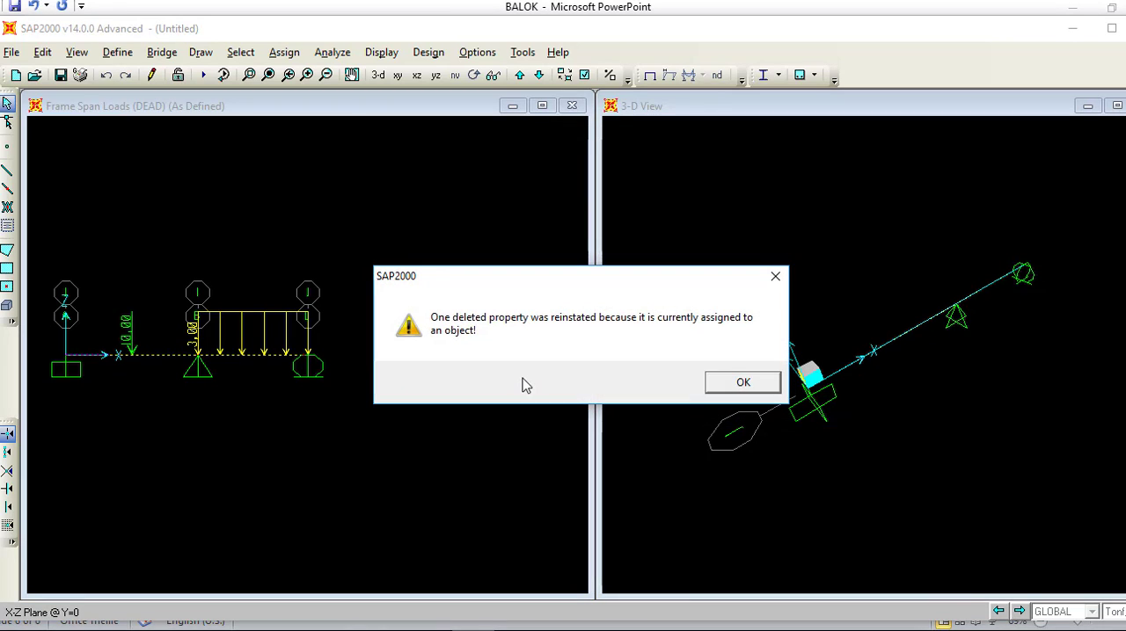
pyautogui.click(741, 383)
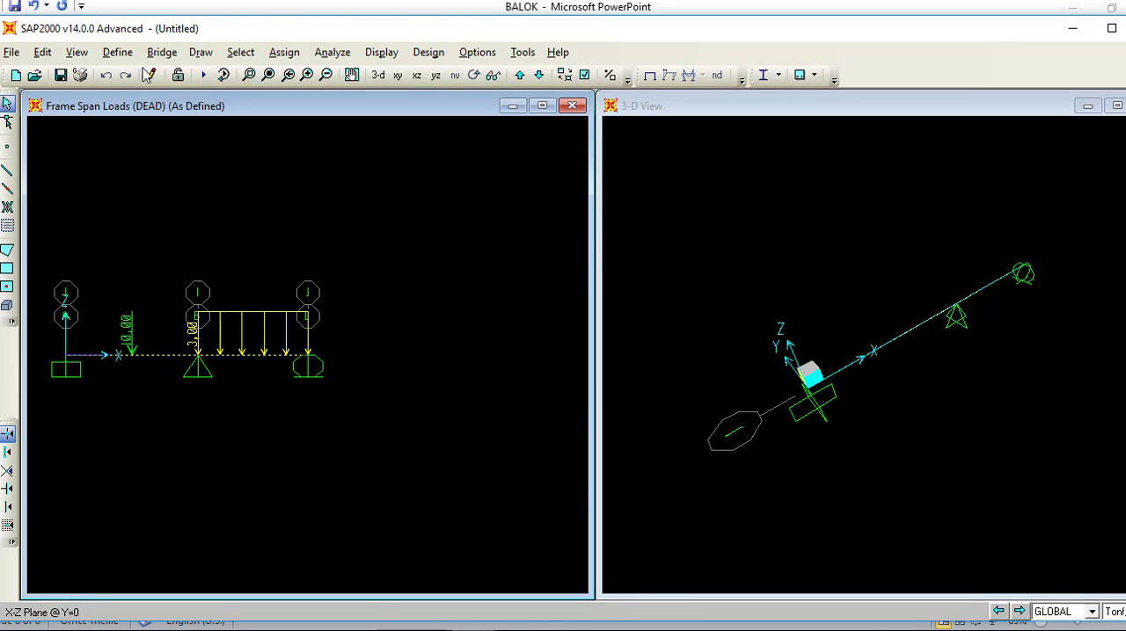
# Step: Deselect both beam spans and set the MODAL load case to Do Not Run for the analysis
pyautogui.click(244, 355)
pyautogui.click(183, 355)
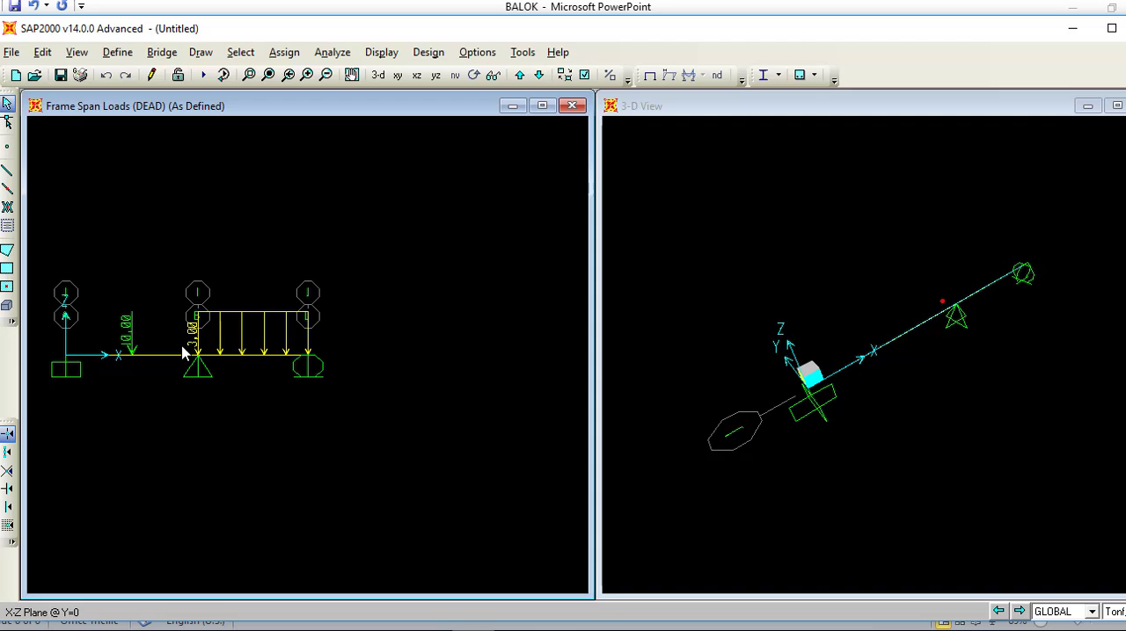
pyautogui.click(332, 52)
pyautogui.click(366, 143)
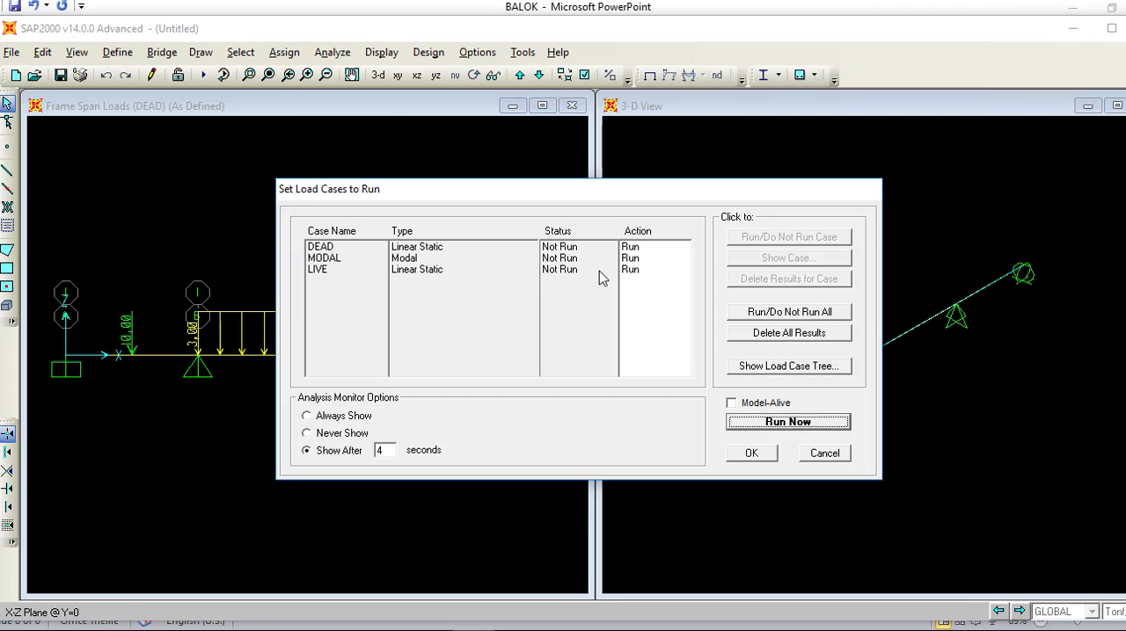
pyautogui.click(354, 260)
pyautogui.click(765, 238)
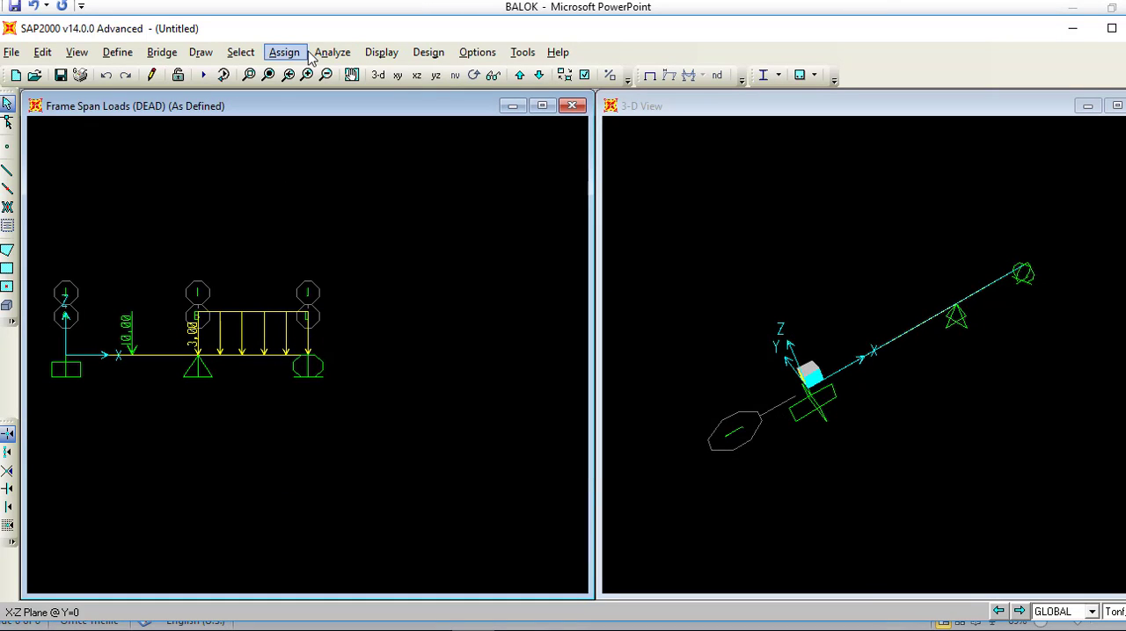
# Step: Restrict the analysis degrees of freedom to Plane Frame in the XZ plane and accept the analysis options
pyautogui.click(284, 51)
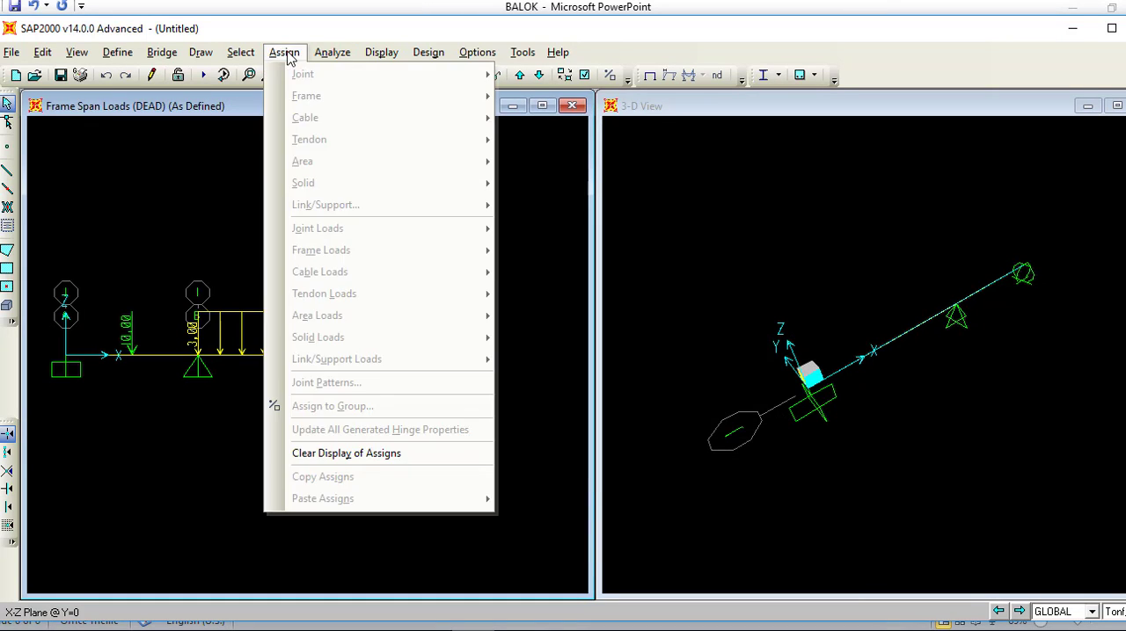
pyautogui.click(291, 52)
pyautogui.click(321, 54)
pyautogui.click(370, 74)
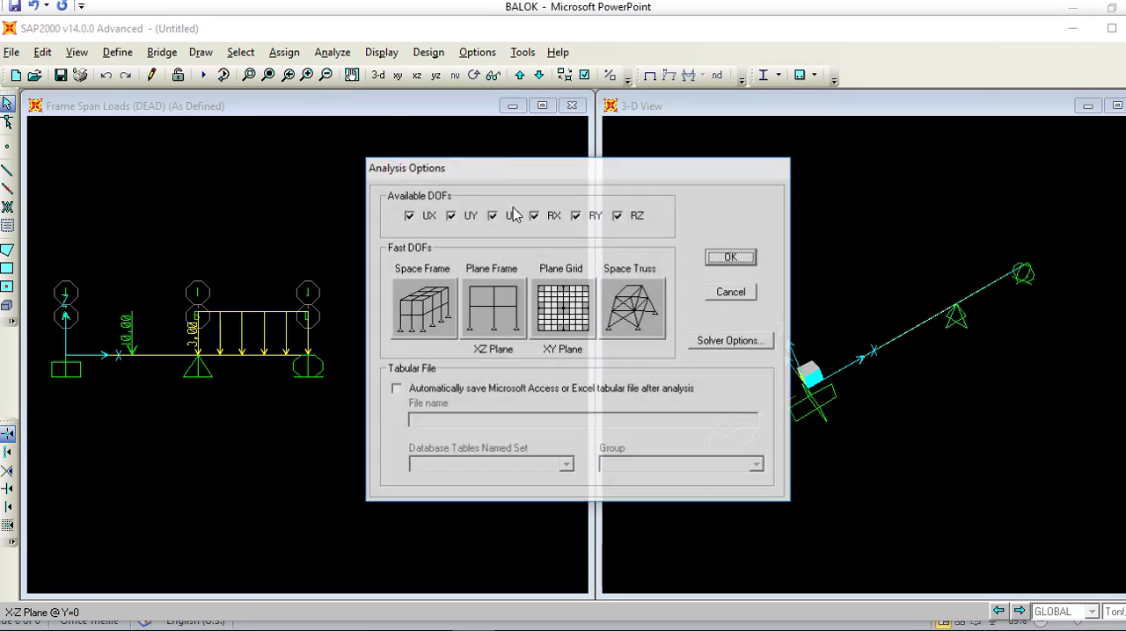
pyautogui.click(492, 325)
pyautogui.click(731, 257)
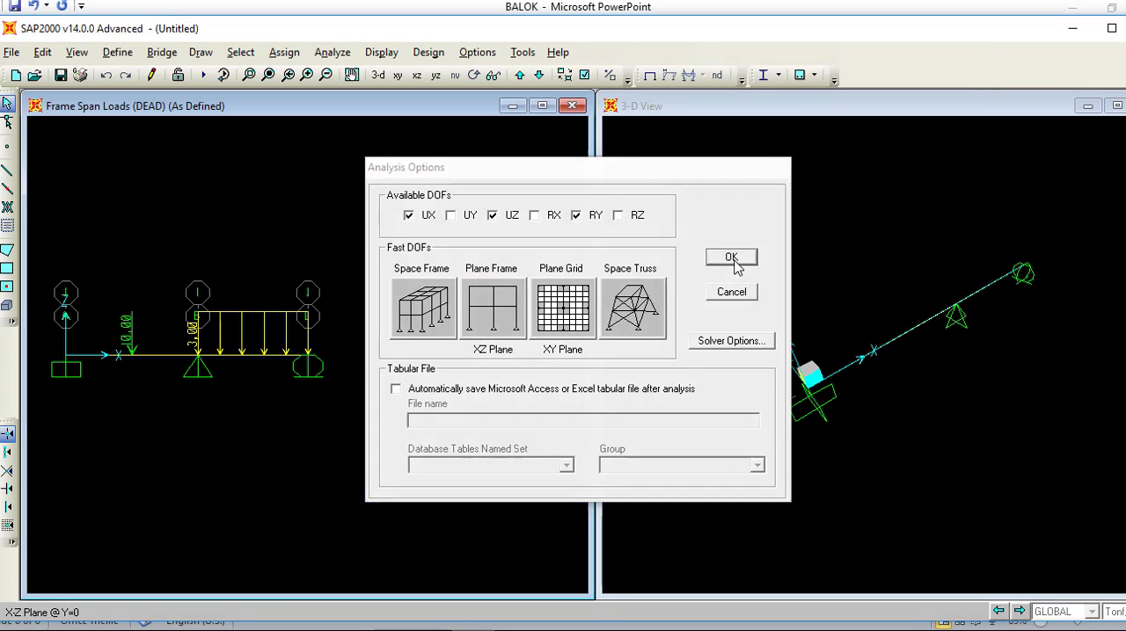
# Step: Run the analysis for the DEAD and LIVE load cases, saving the model as BALOK 3
pyautogui.click(332, 53)
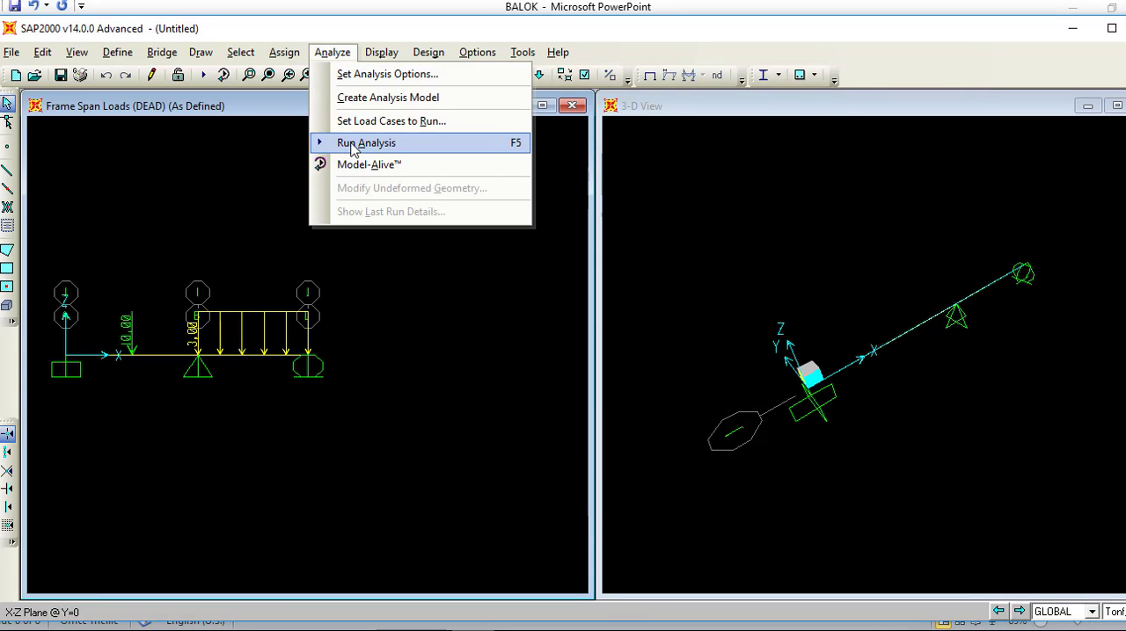
pyautogui.click(351, 145)
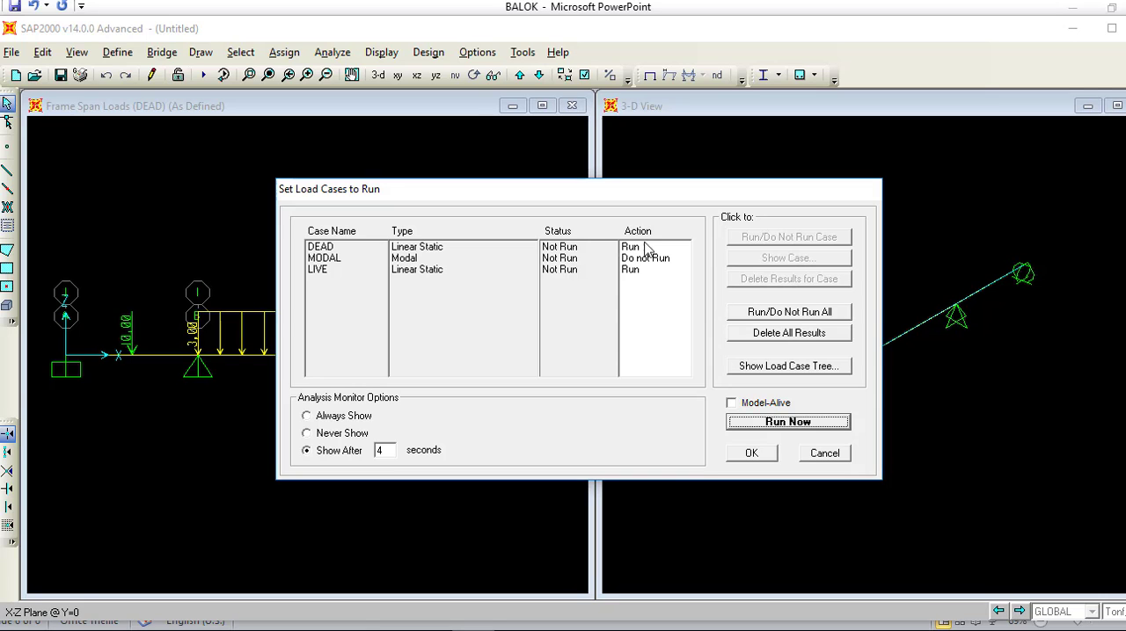
pyautogui.click(762, 422)
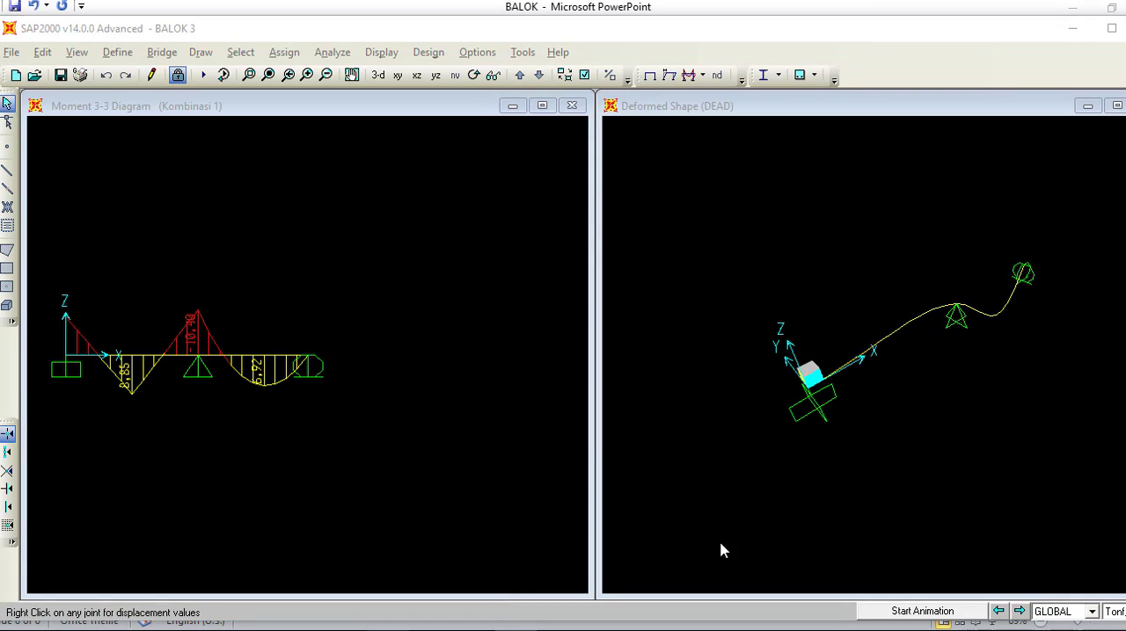
# Step: Unlock the analyzed model for editing and accept deleting its analysis results
pyautogui.click(254, 375)
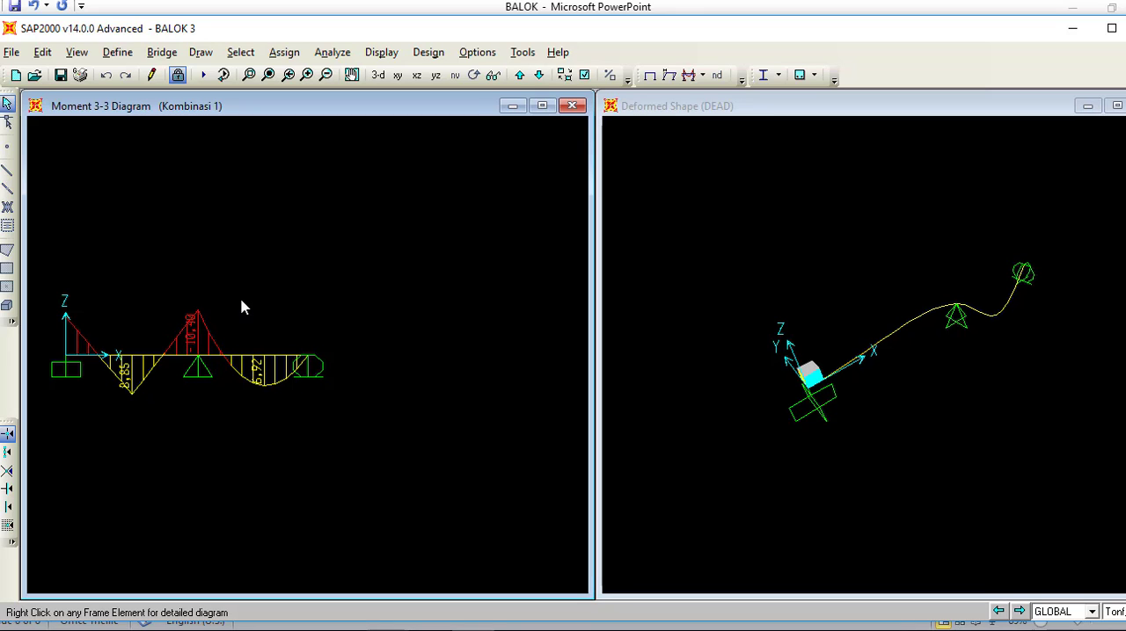
pyautogui.click(178, 75)
pyautogui.click(595, 388)
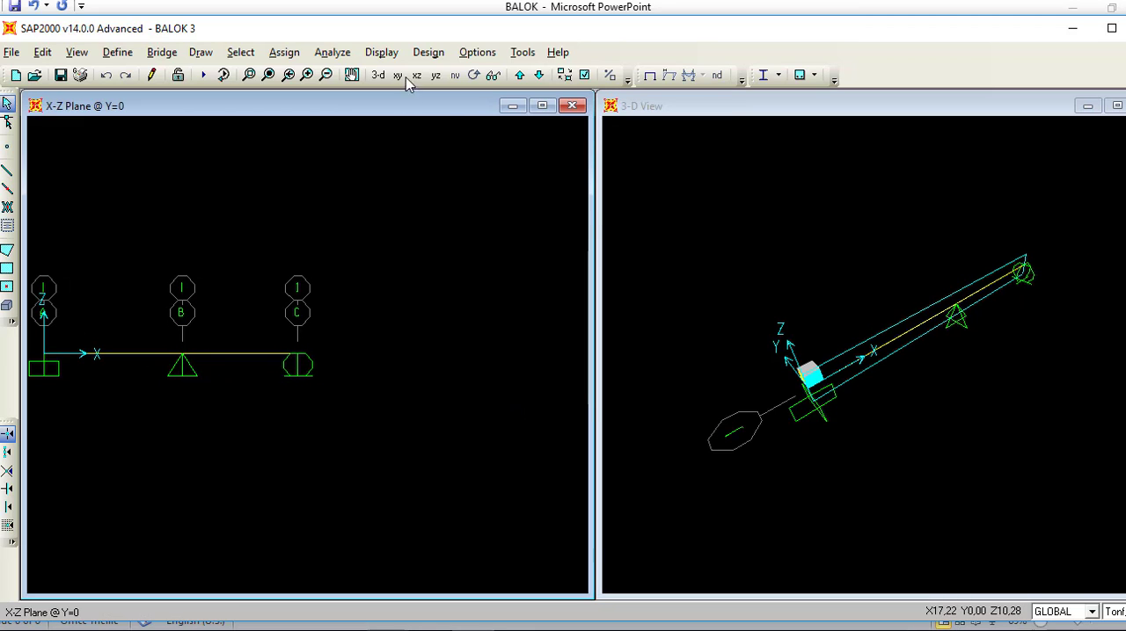
pyautogui.click(427, 52)
pyautogui.moveTo(431, 99)
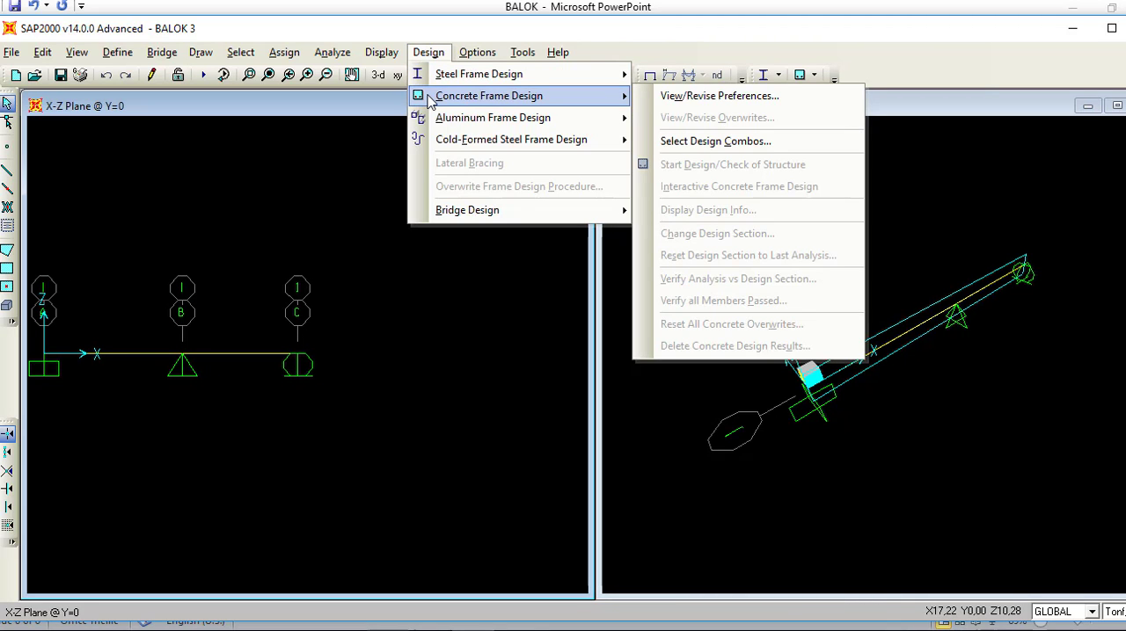
pyautogui.click(678, 142)
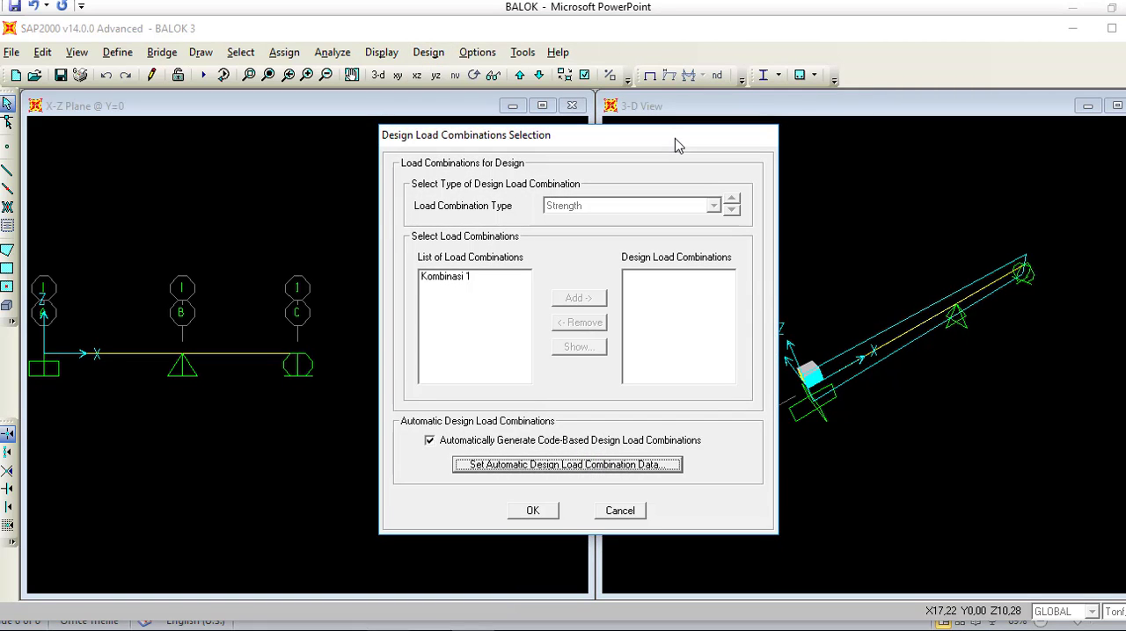
pyautogui.click(626, 508)
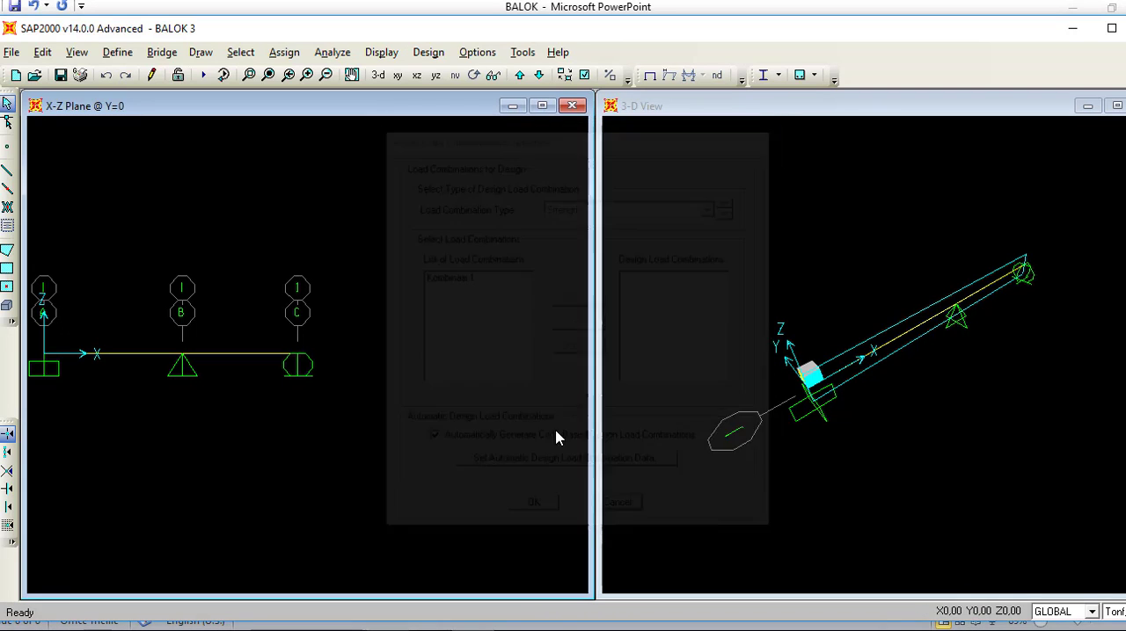
# Step: Set Seismic Design Category to D in the ACI 318-05/IBC2003 concrete frame design preferences and accept them
pyautogui.click(431, 52)
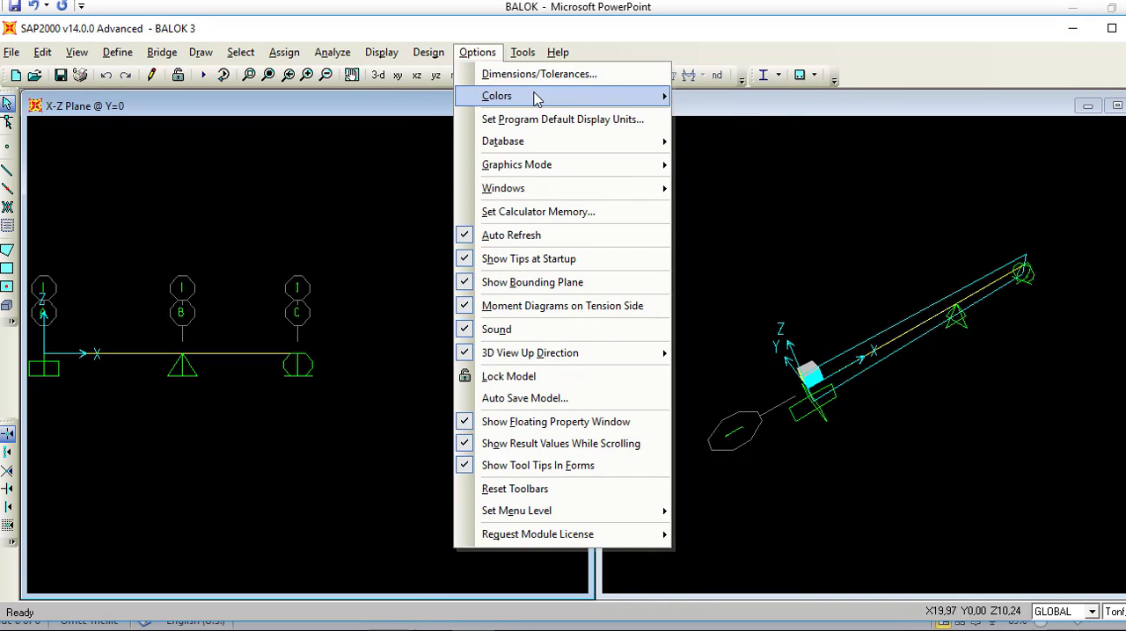
pyautogui.moveTo(492, 96)
pyautogui.click(757, 96)
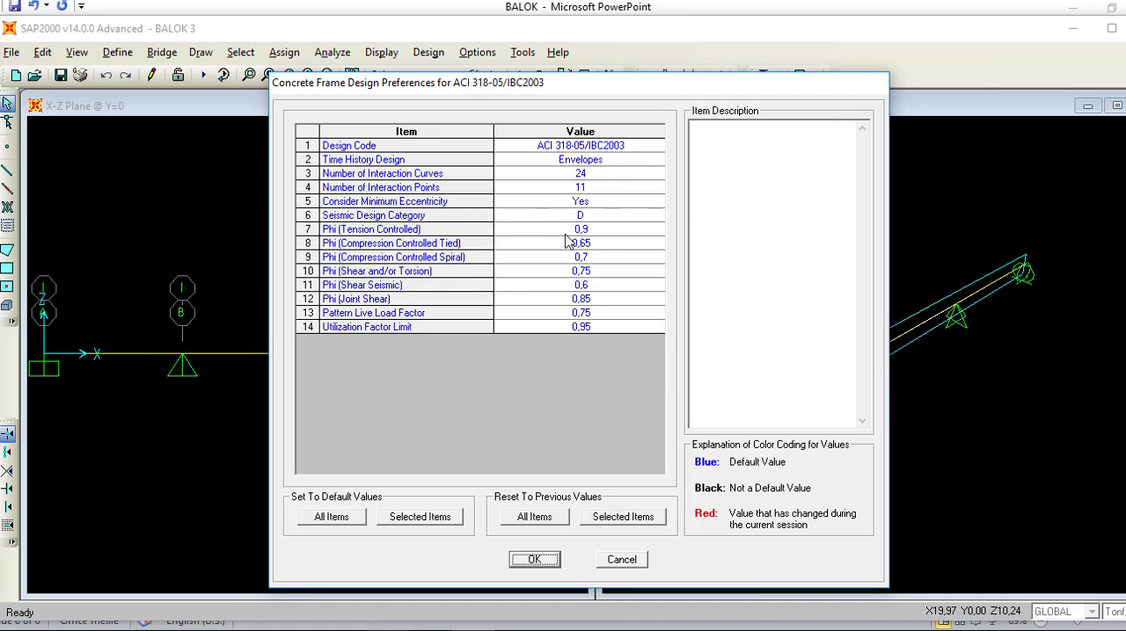
pyautogui.click(532, 218)
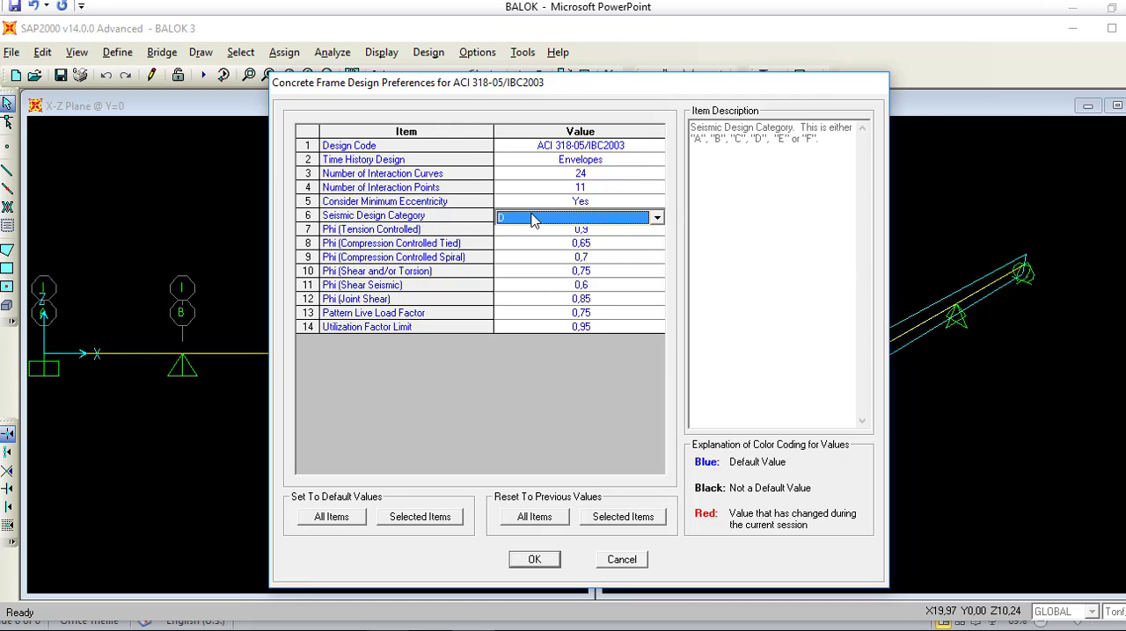
pyautogui.click(532, 219)
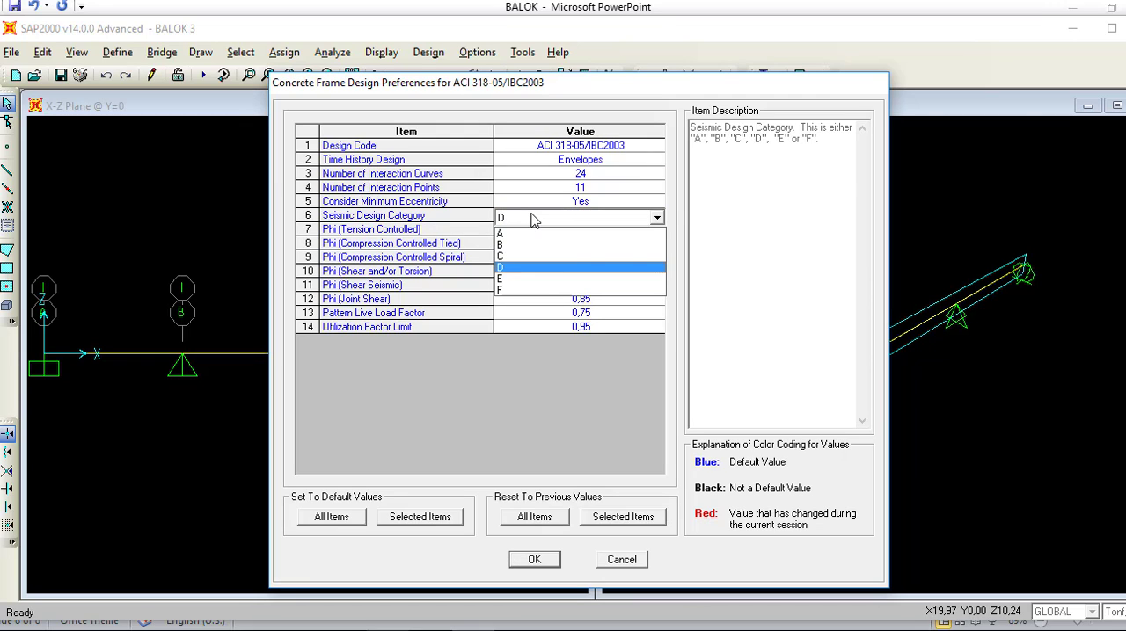
pyautogui.click(517, 267)
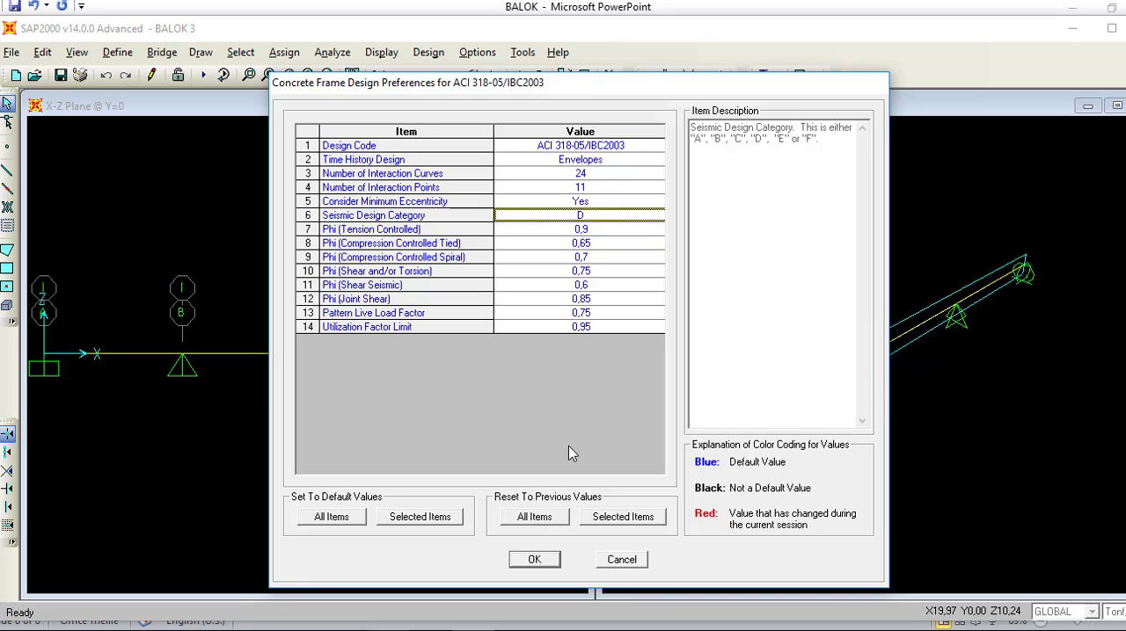
pyautogui.click(530, 560)
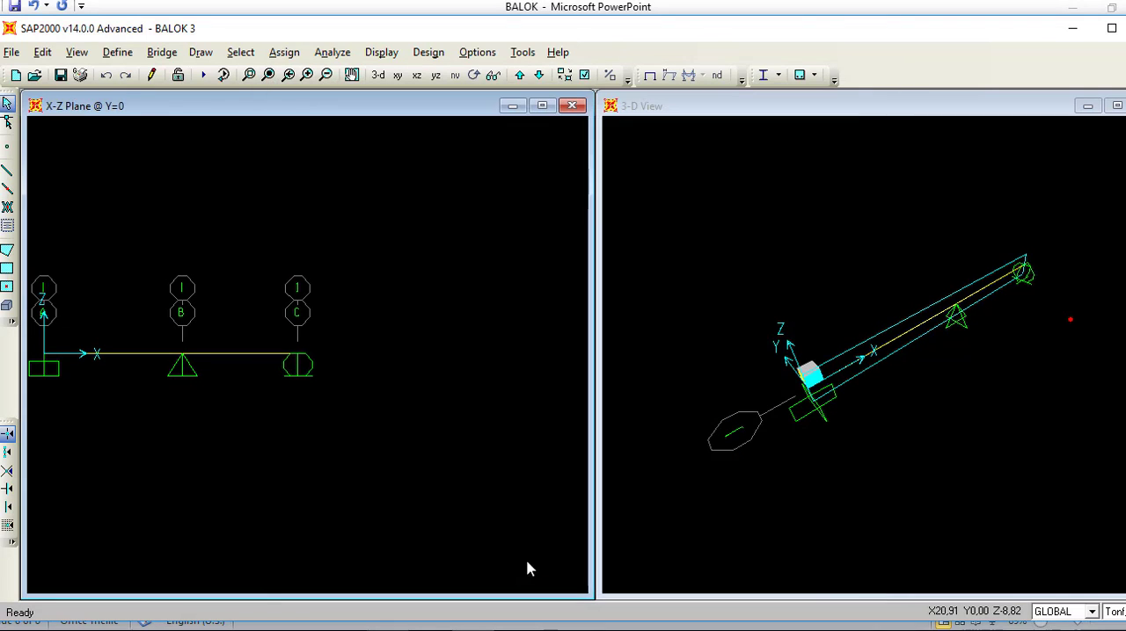
# Step: Add Kombinasi 1 to the concrete design load combinations and turn off automatic generation of code-based combinations
pyautogui.click(428, 53)
pyautogui.moveTo(490, 96)
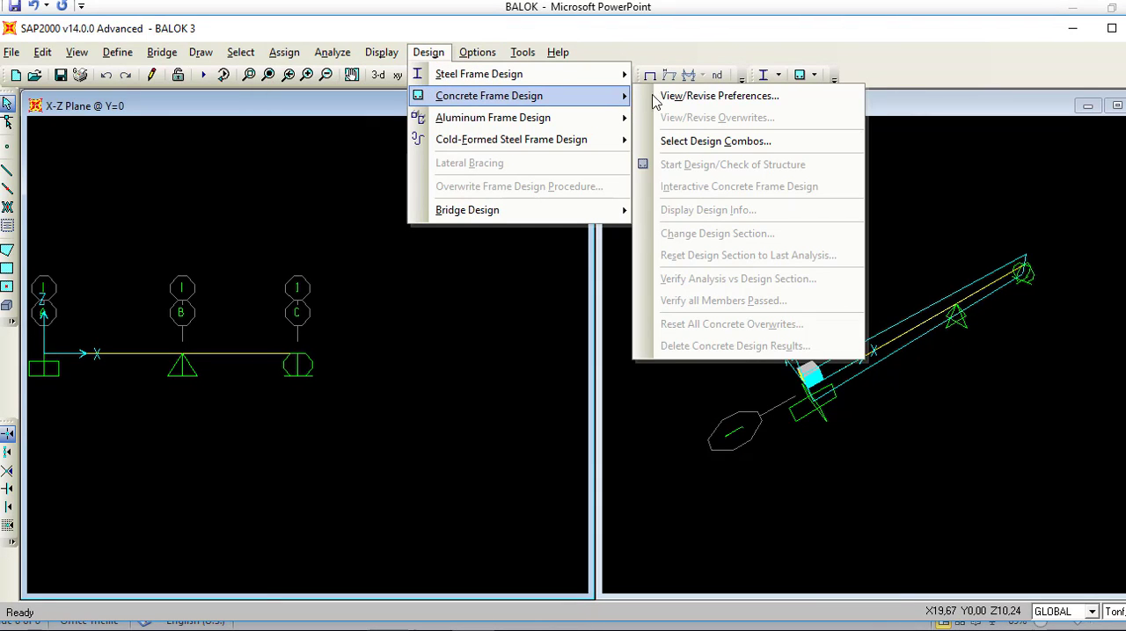
pyautogui.click(697, 142)
pyautogui.click(486, 277)
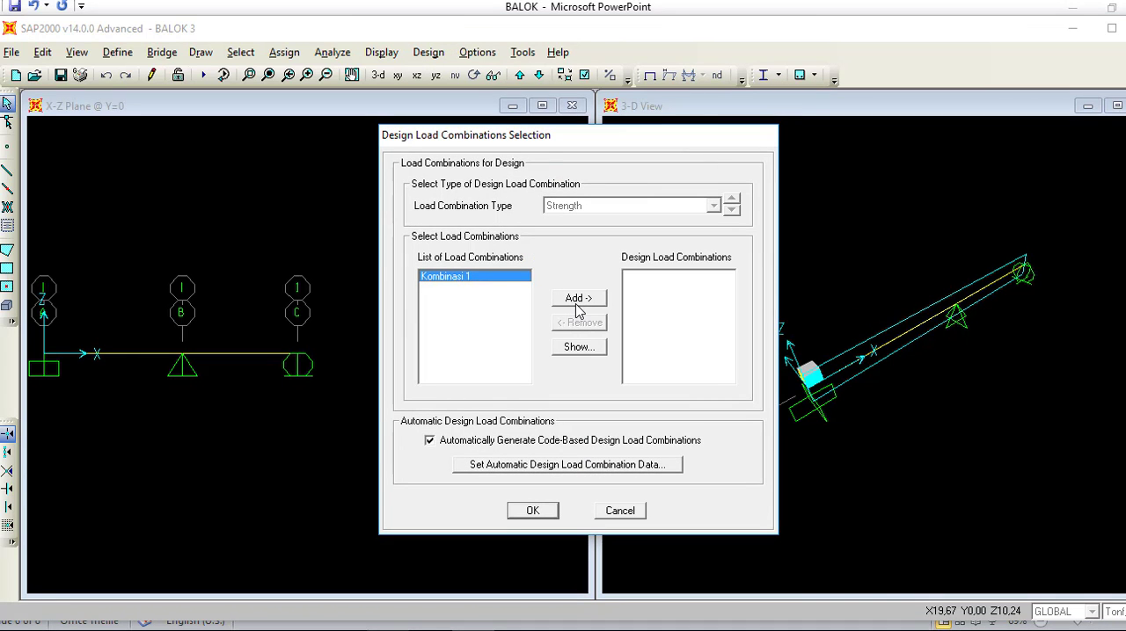
pyautogui.click(576, 301)
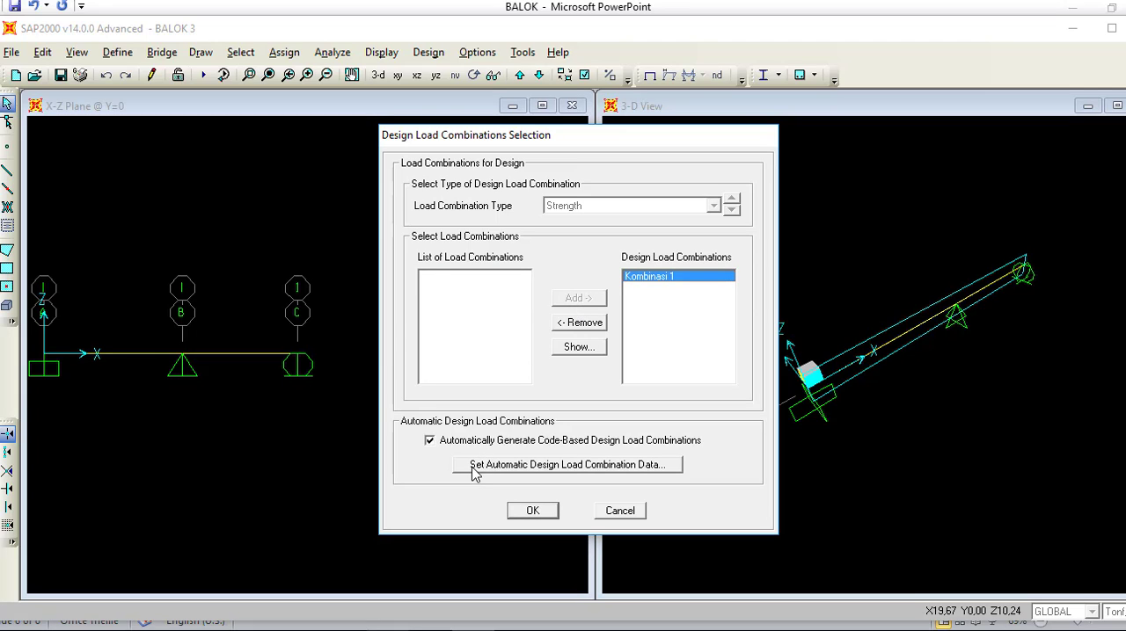
pyautogui.click(491, 446)
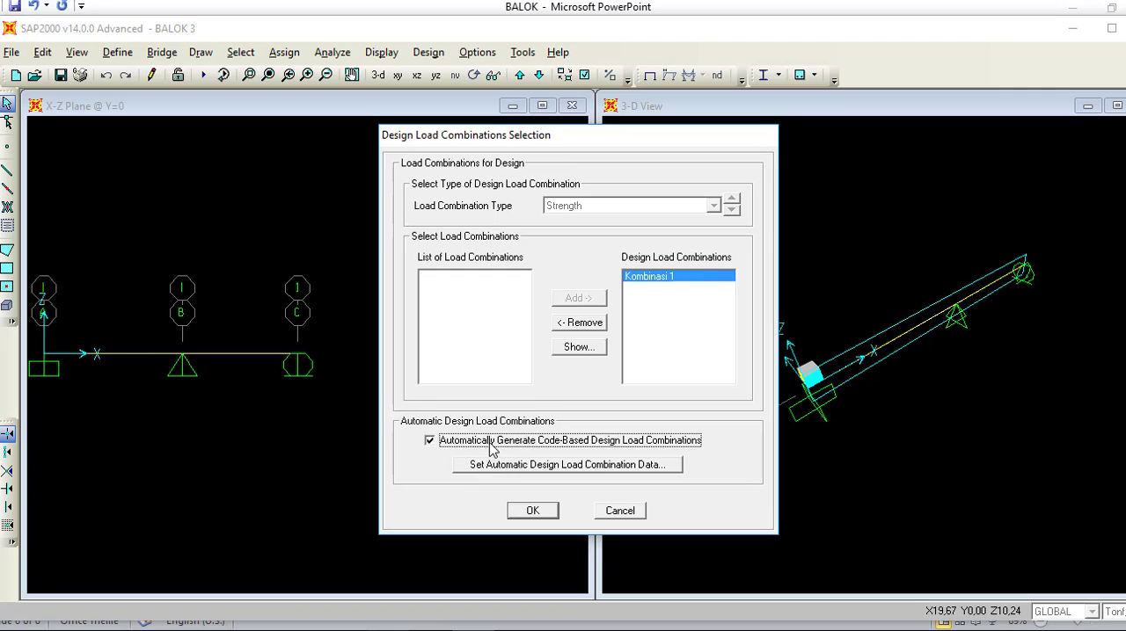
pyautogui.click(492, 447)
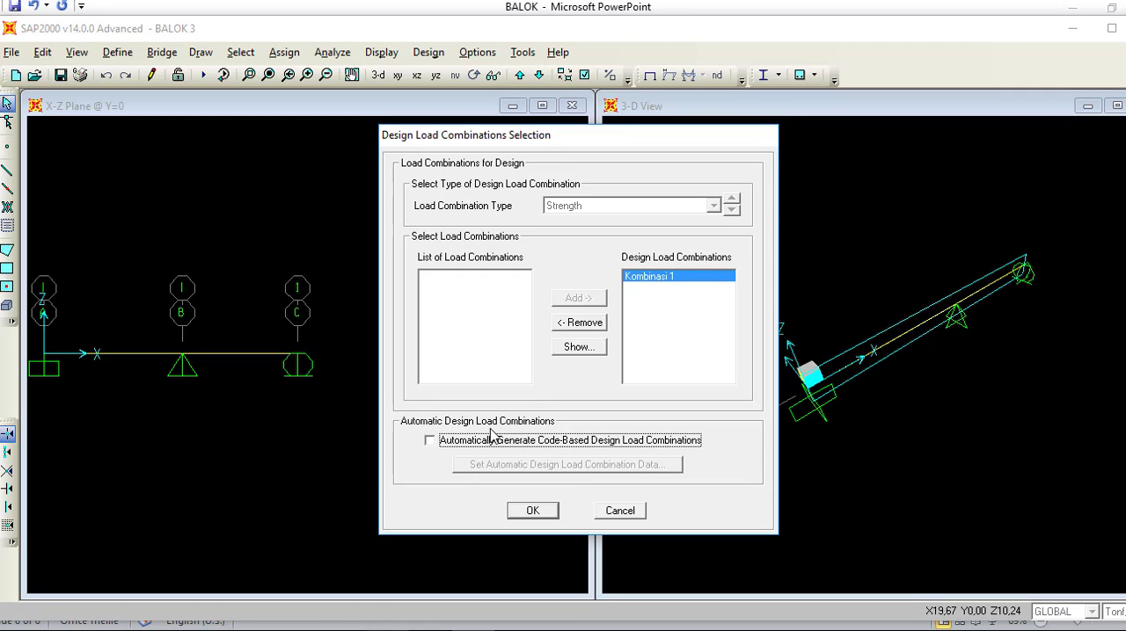
pyautogui.click(525, 510)
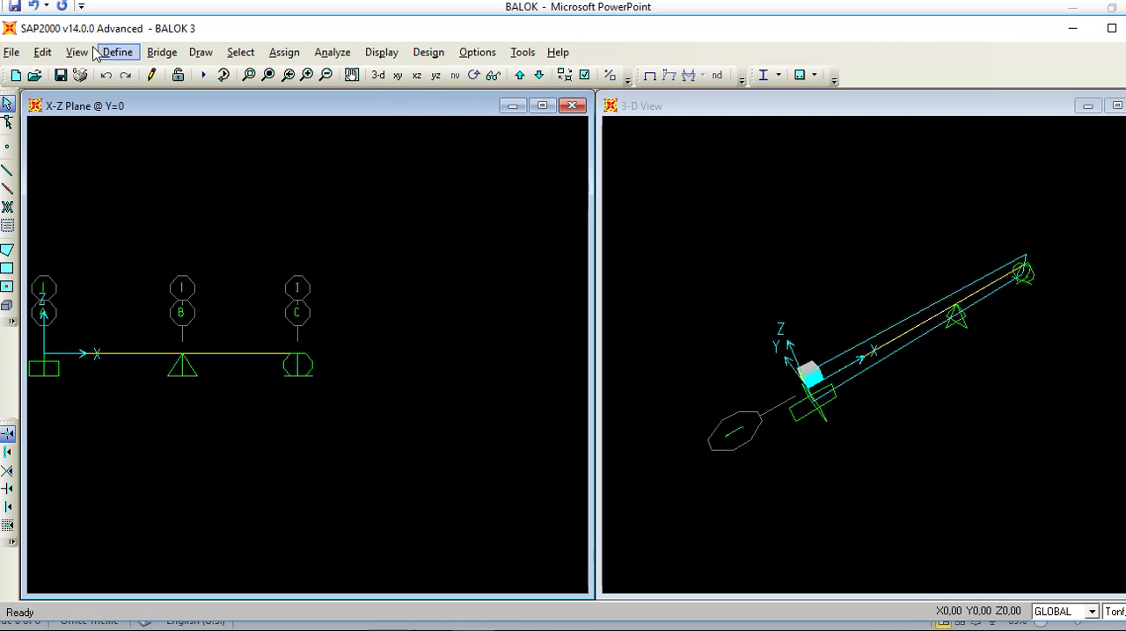
# Step: Rerun the beam analysis with the design combination selected
pyautogui.click(327, 53)
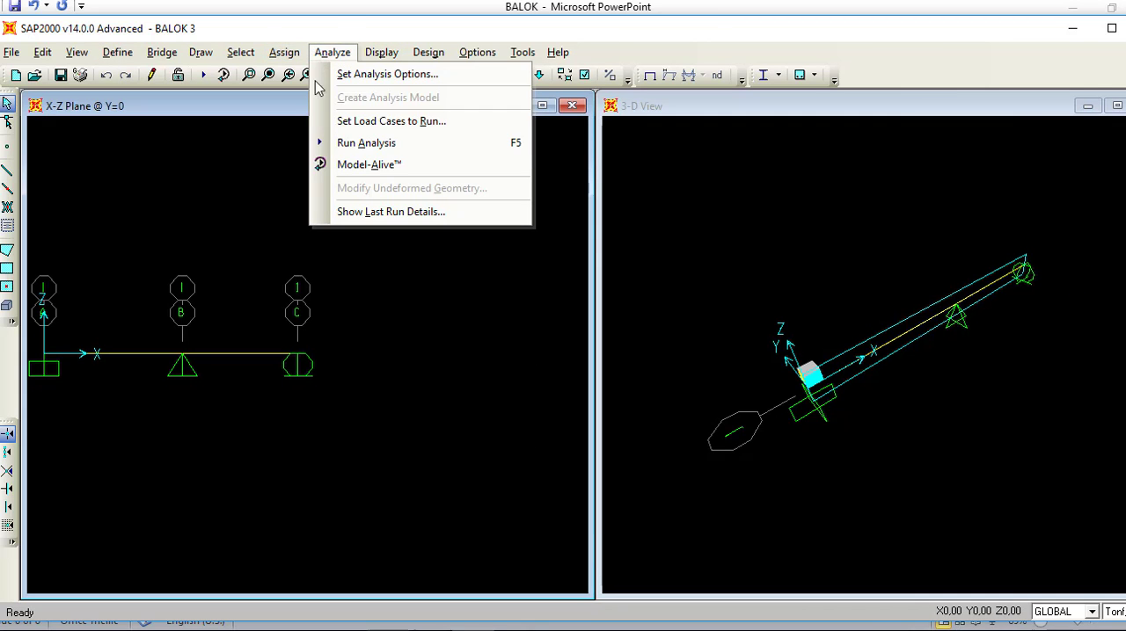
pyautogui.click(366, 143)
pyautogui.click(748, 419)
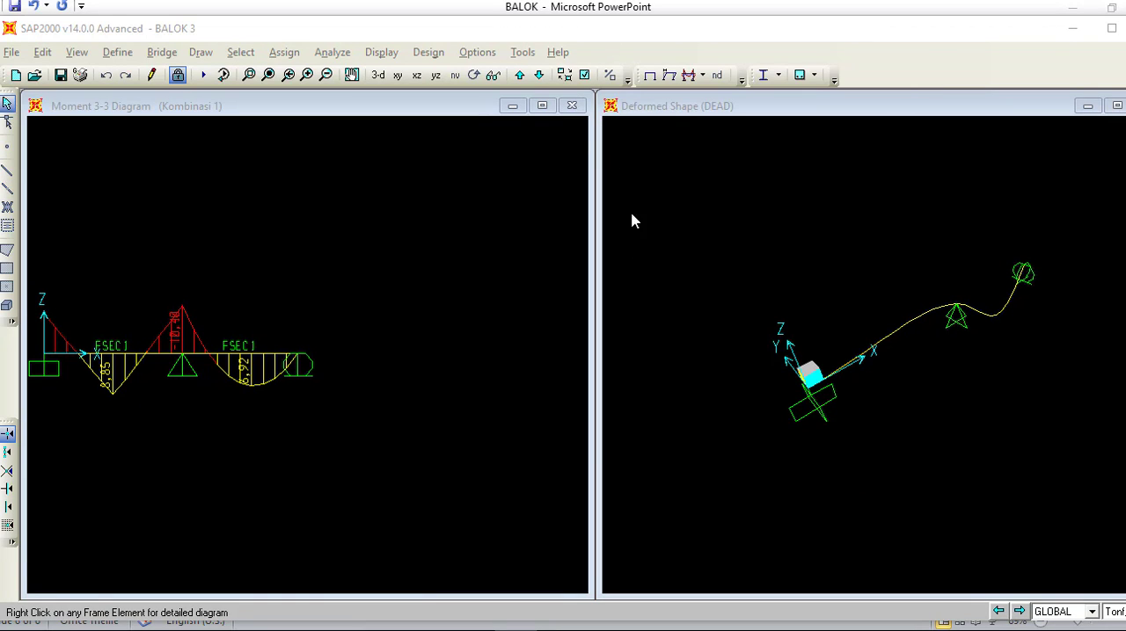
pyautogui.click(429, 52)
pyautogui.moveTo(459, 108)
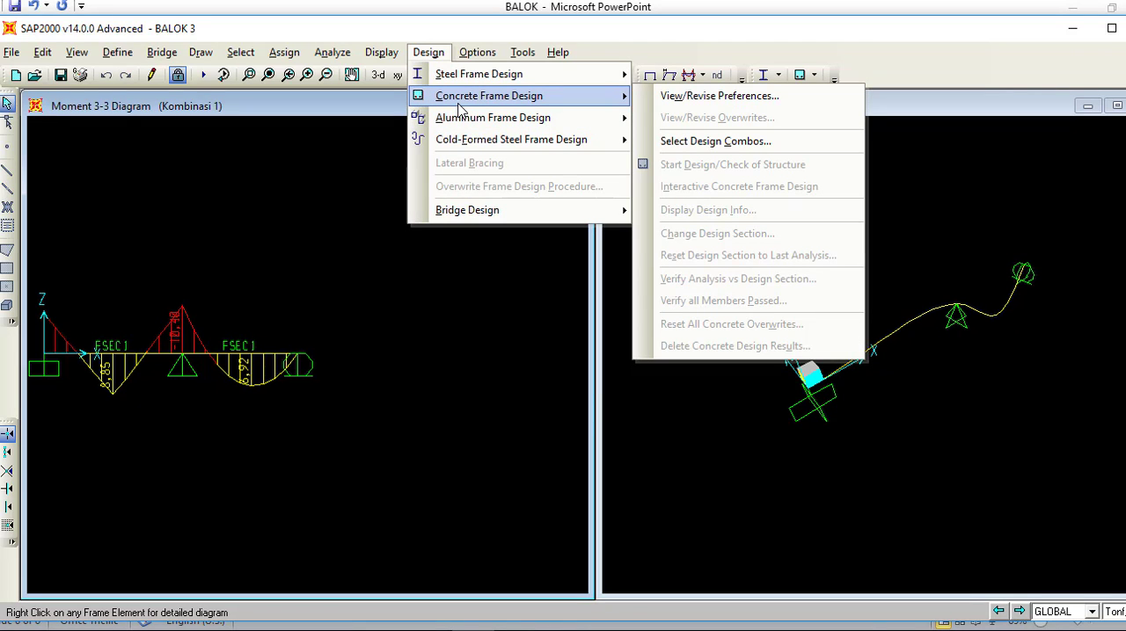
pyautogui.moveTo(609, 120)
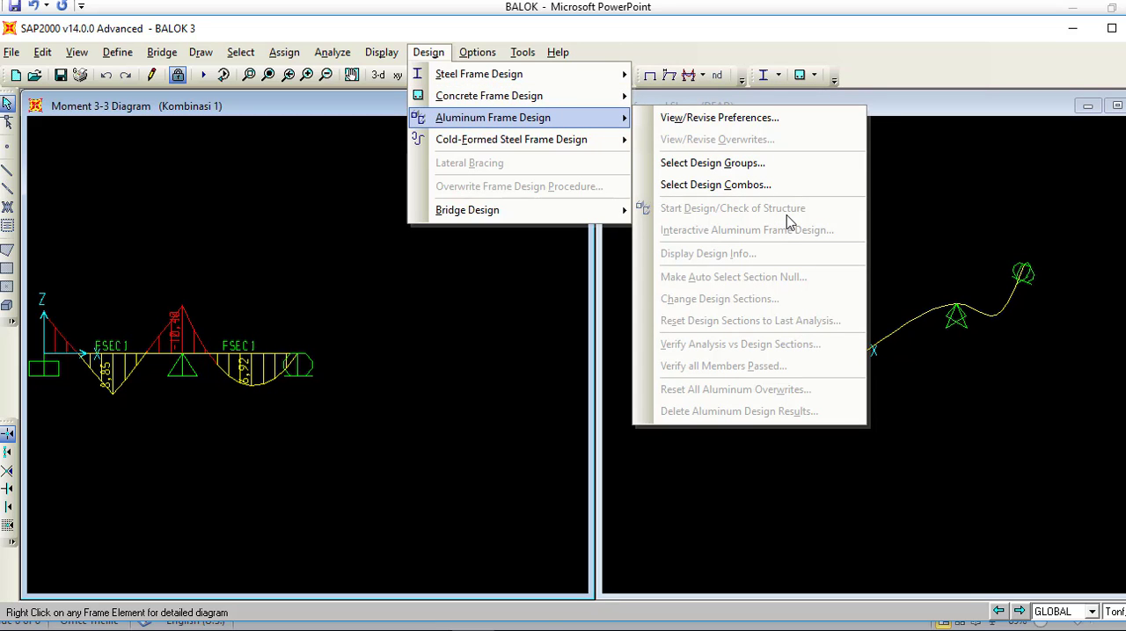
pyautogui.moveTo(612, 99)
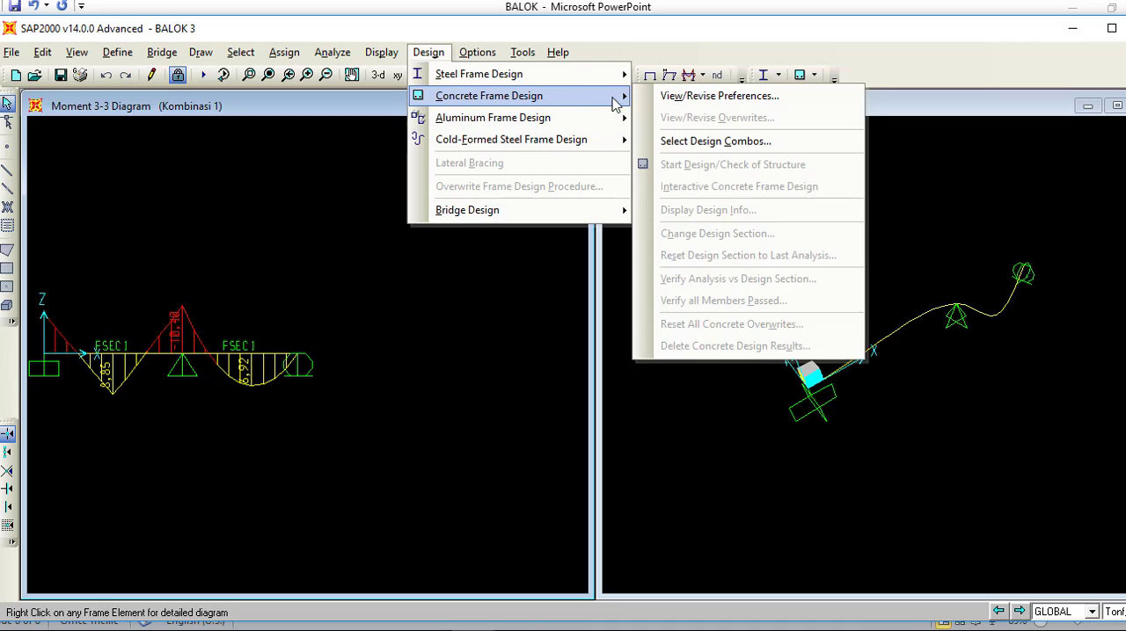
pyautogui.click(569, 320)
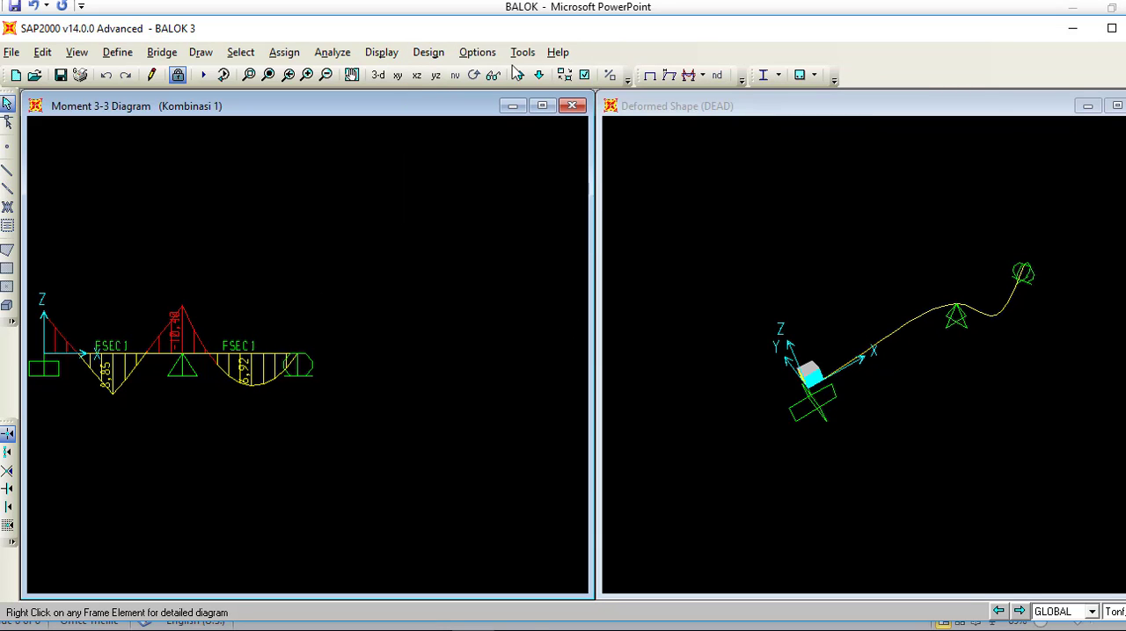
pyautogui.click(584, 75)
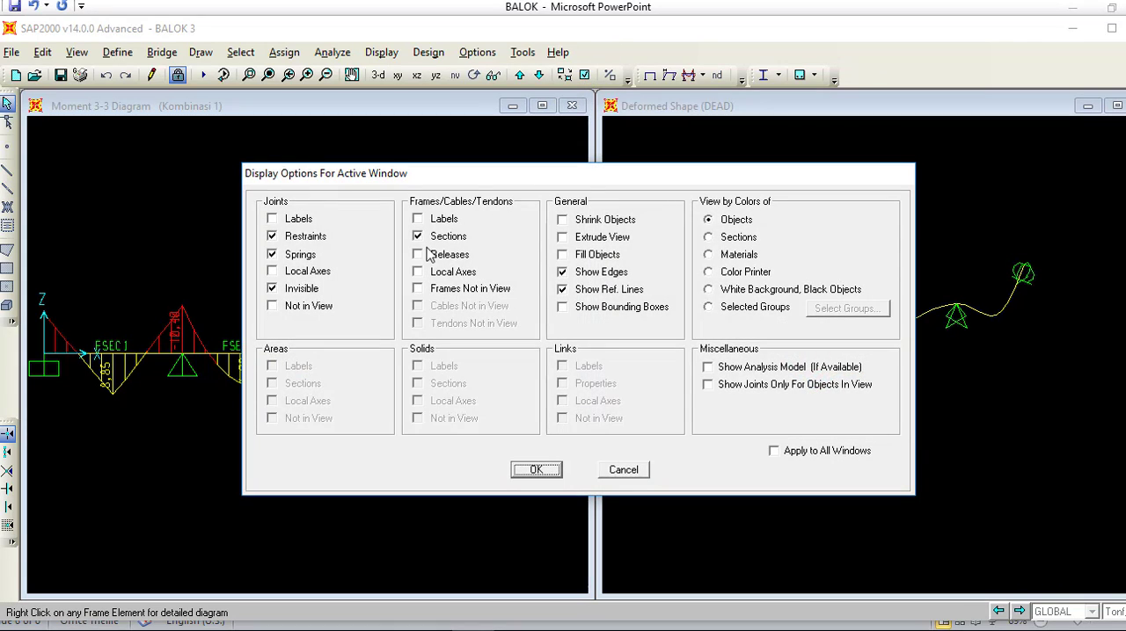
pyautogui.click(536, 470)
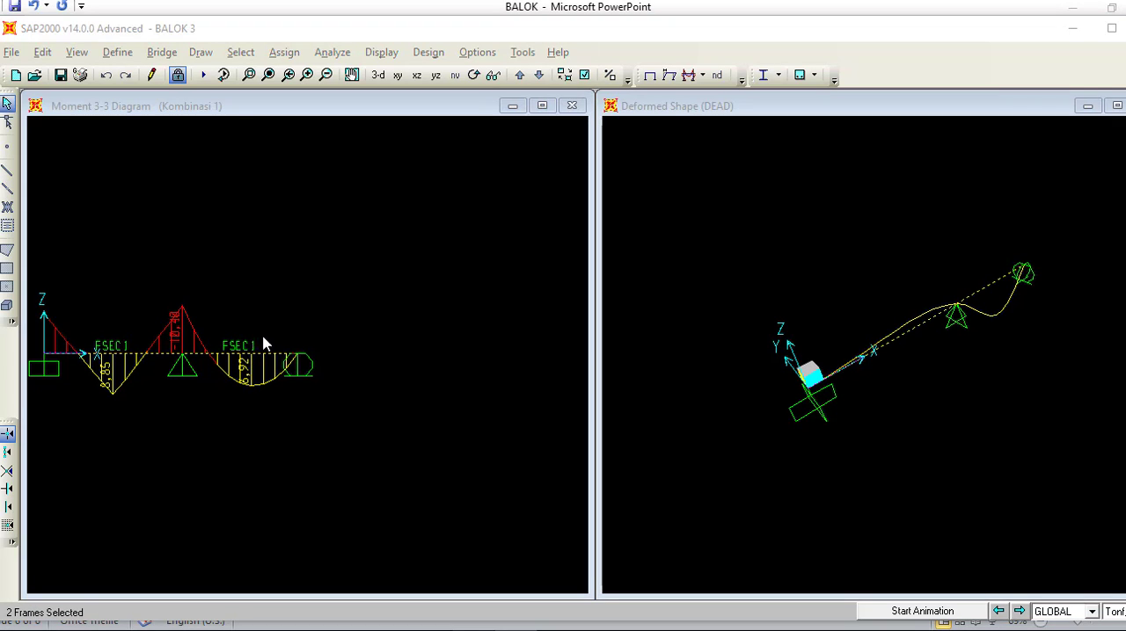
# Step: Unlock the analyzed model and assign the BALOK frame section to both selected beam spans
pyautogui.click(177, 74)
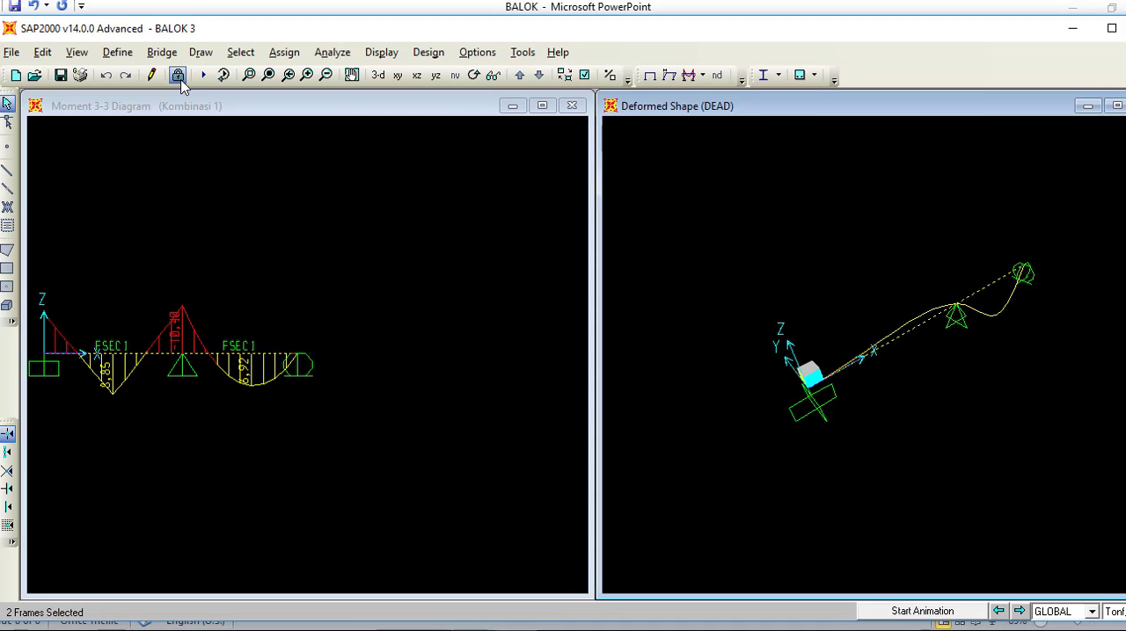
pyautogui.click(578, 385)
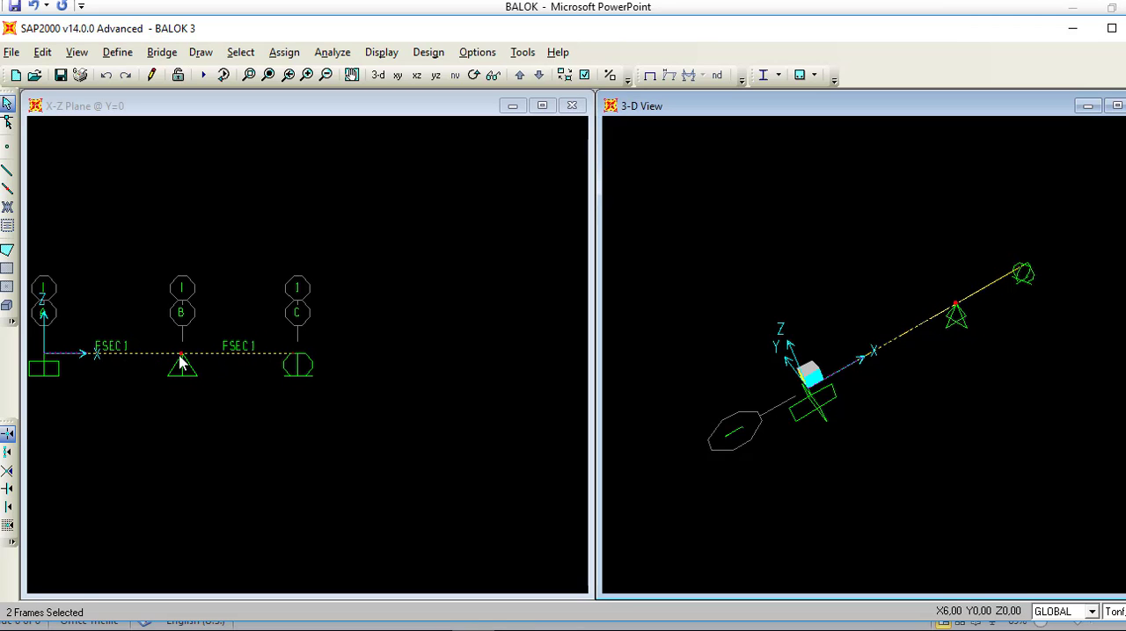
pyautogui.click(284, 51)
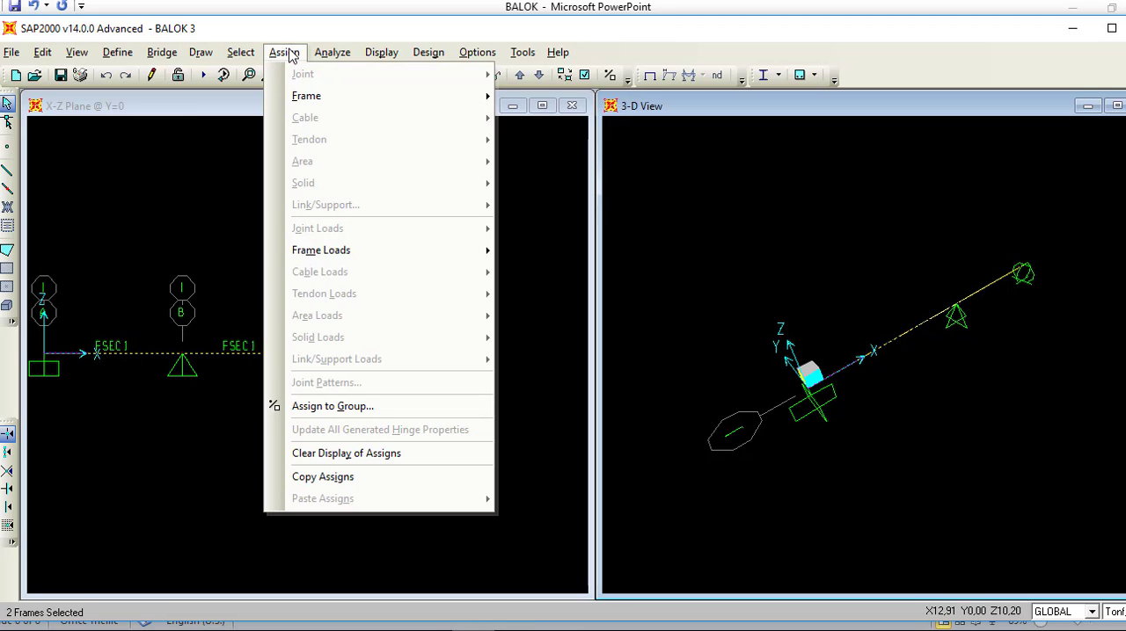
pyautogui.moveTo(395, 99)
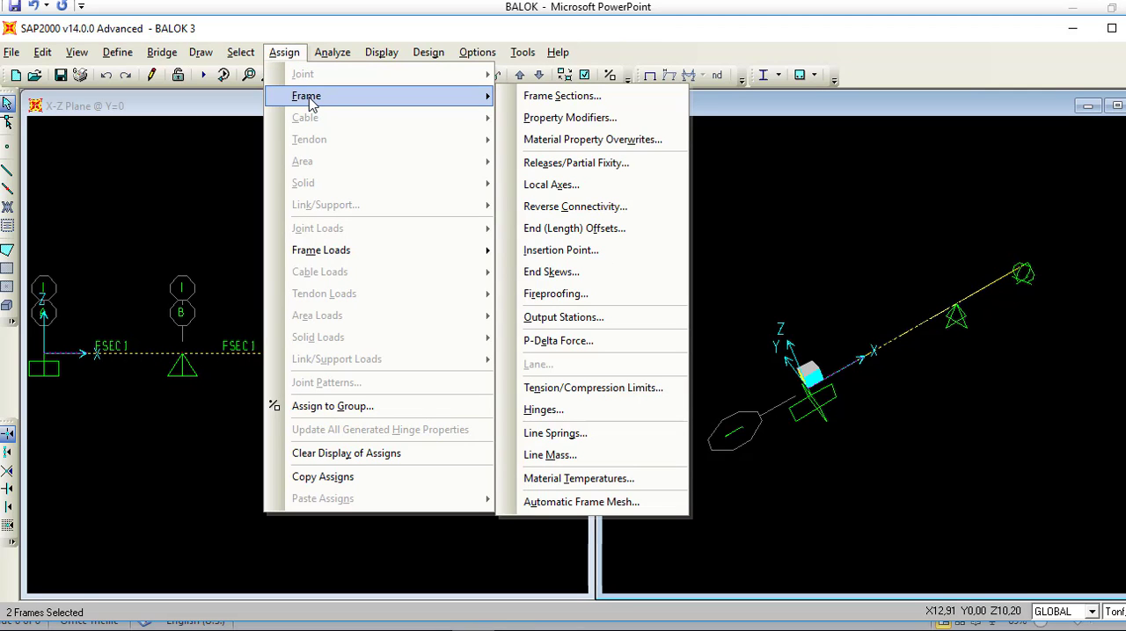
pyautogui.click(543, 97)
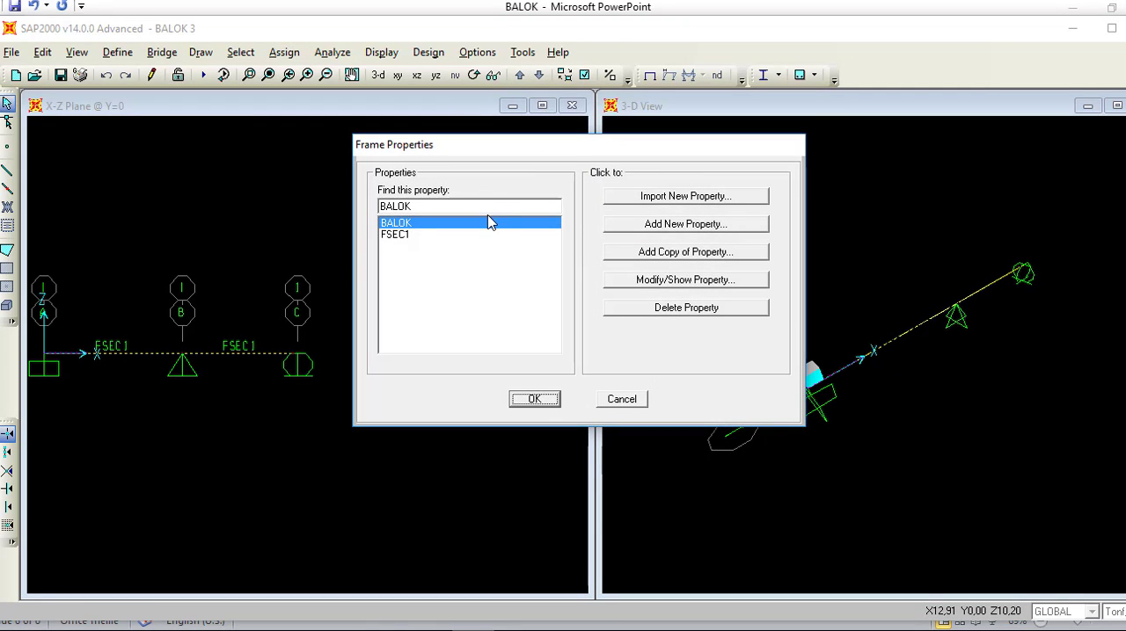
pyautogui.click(460, 222)
pyautogui.click(547, 400)
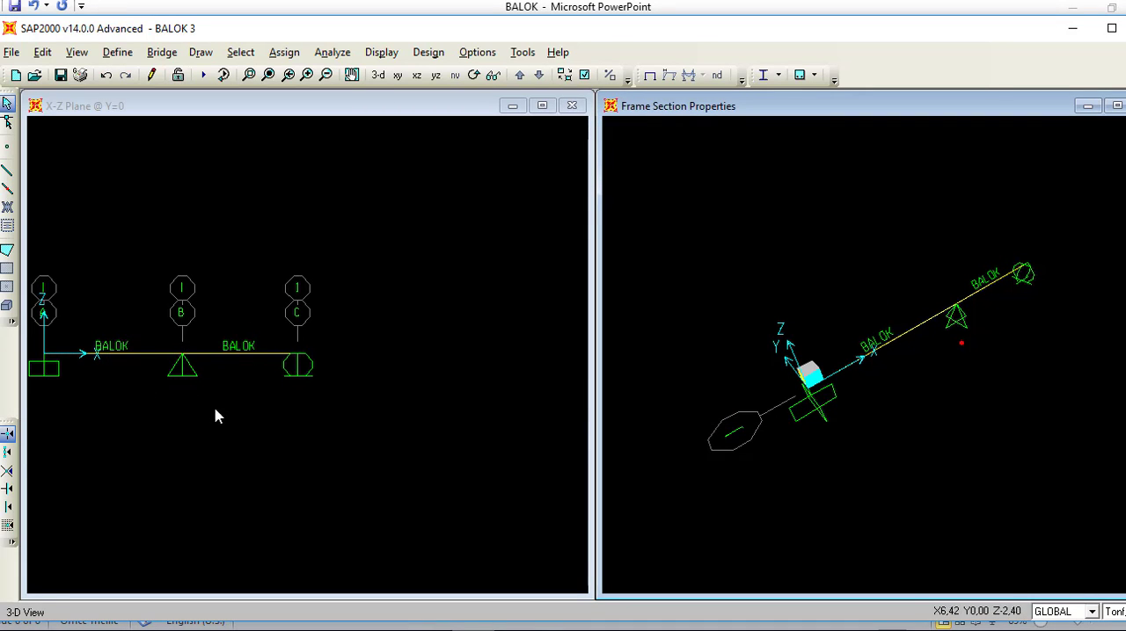
# Step: Rerun the analysis for the DEAD and LIVE load cases, leaving MODAL out of the run
pyautogui.click(332, 52)
pyautogui.click(344, 143)
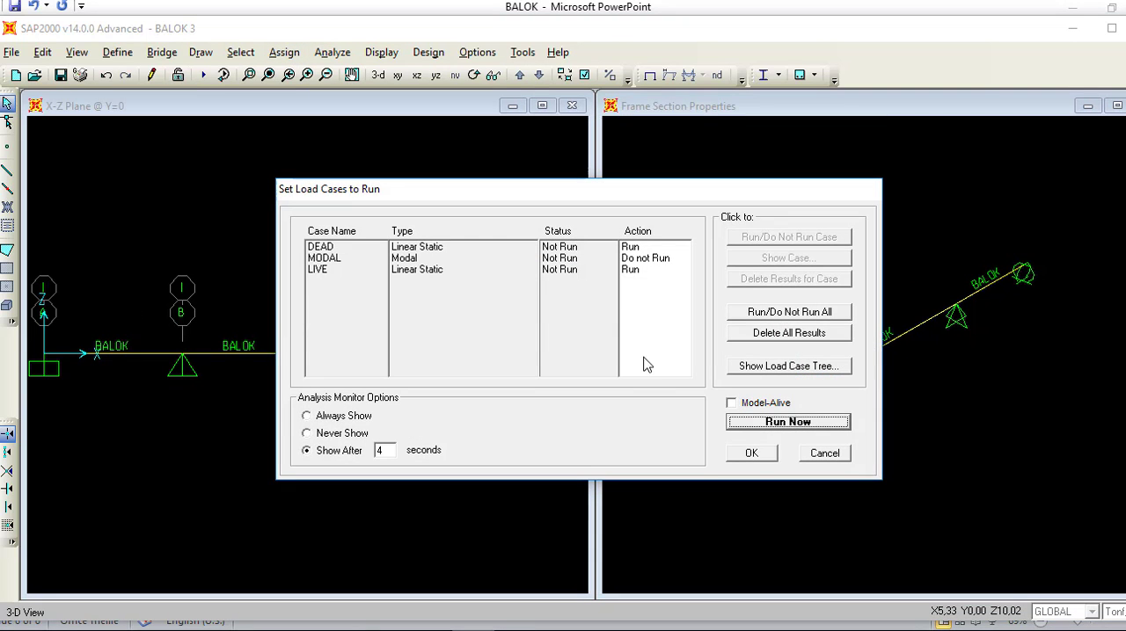
pyautogui.click(744, 452)
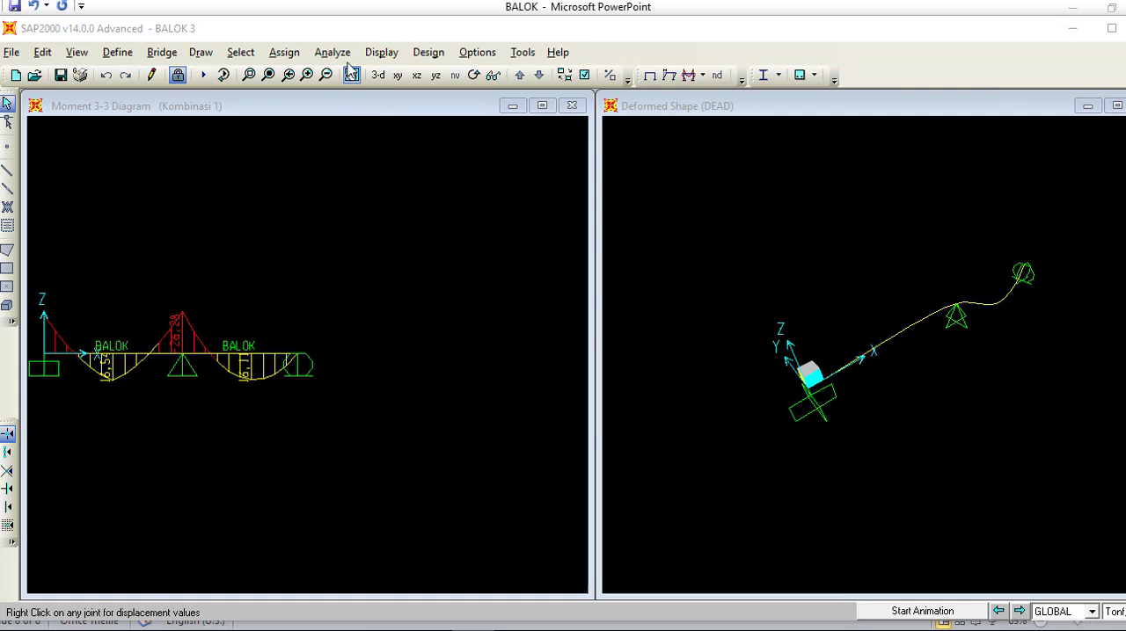
# Step: Start the concrete frame design check of the beam structure
pyautogui.click(380, 53)
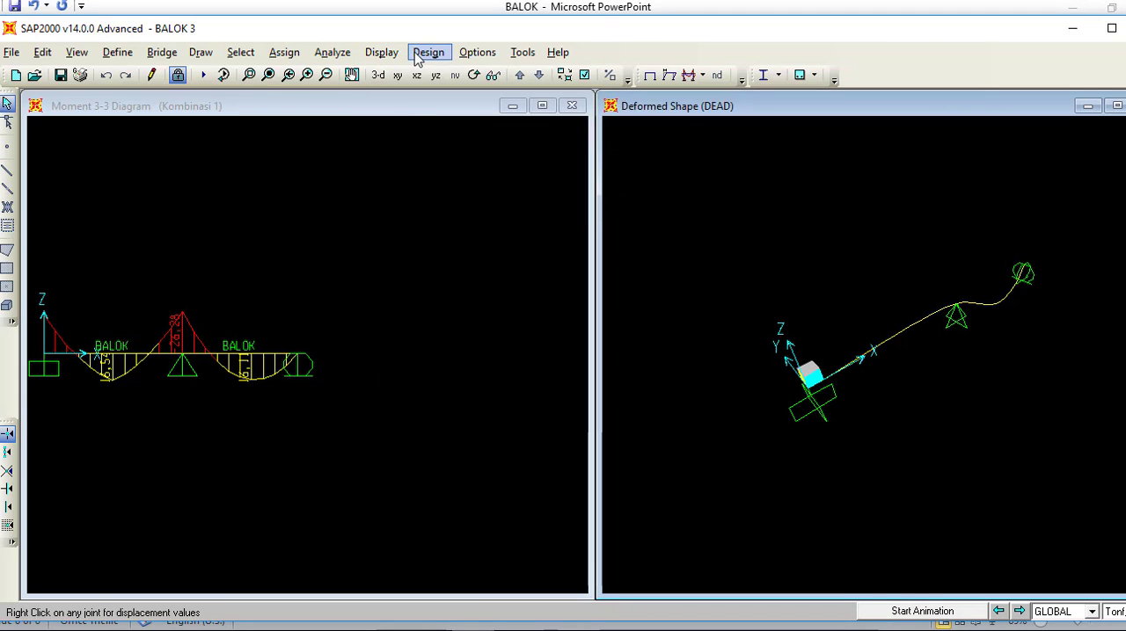
pyautogui.click(428, 53)
pyautogui.moveTo(431, 99)
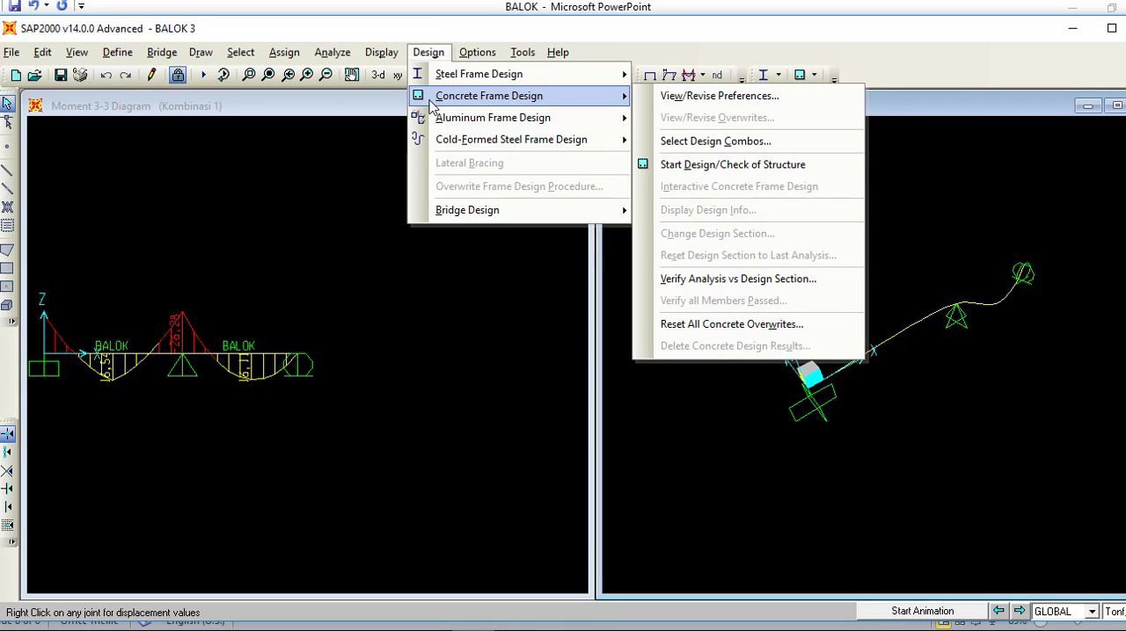
pyautogui.click(692, 174)
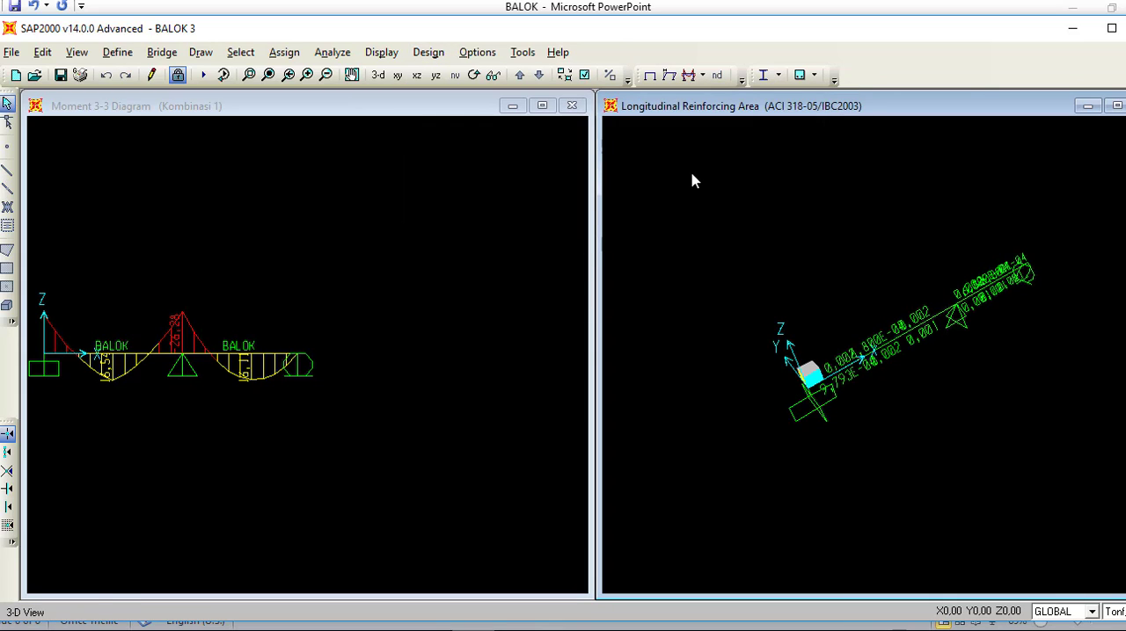
# Step: Examine the longitudinal reinforcing areas along both beam spans in the 3-D view
pyautogui.scroll(3, 932, 338)
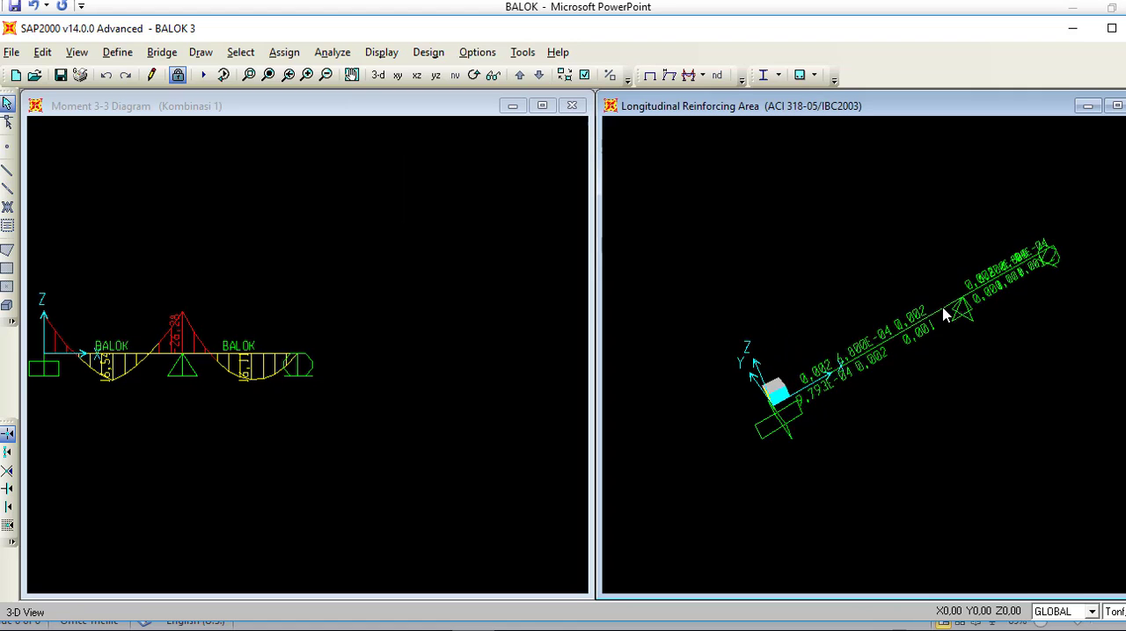
pyautogui.scroll(4, 976, 312)
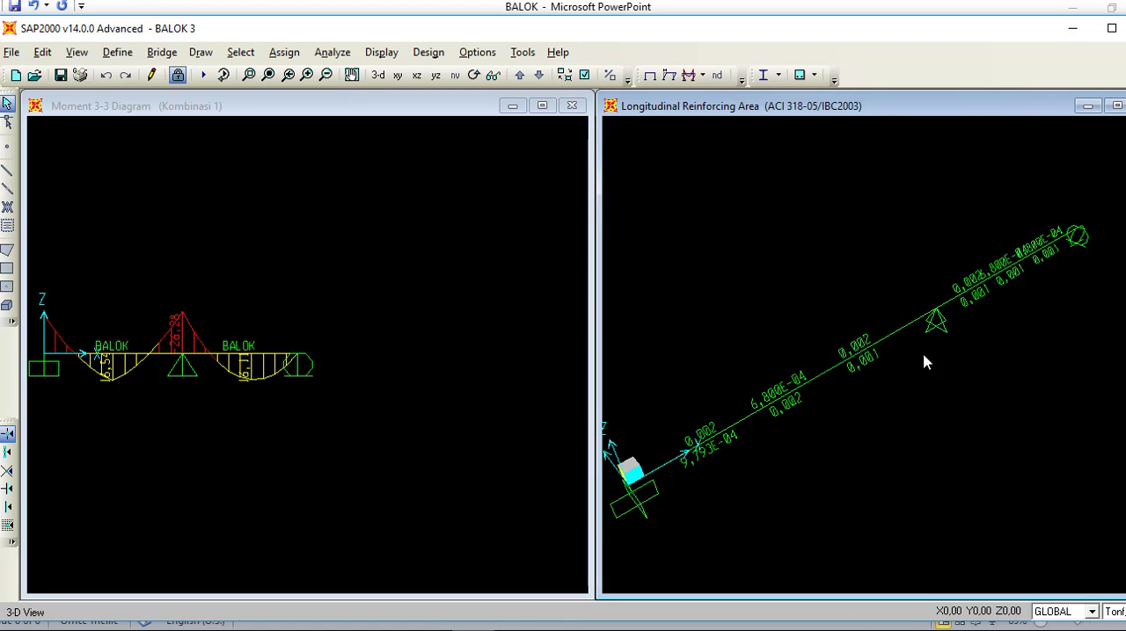
pyautogui.scroll(4, 1055, 352)
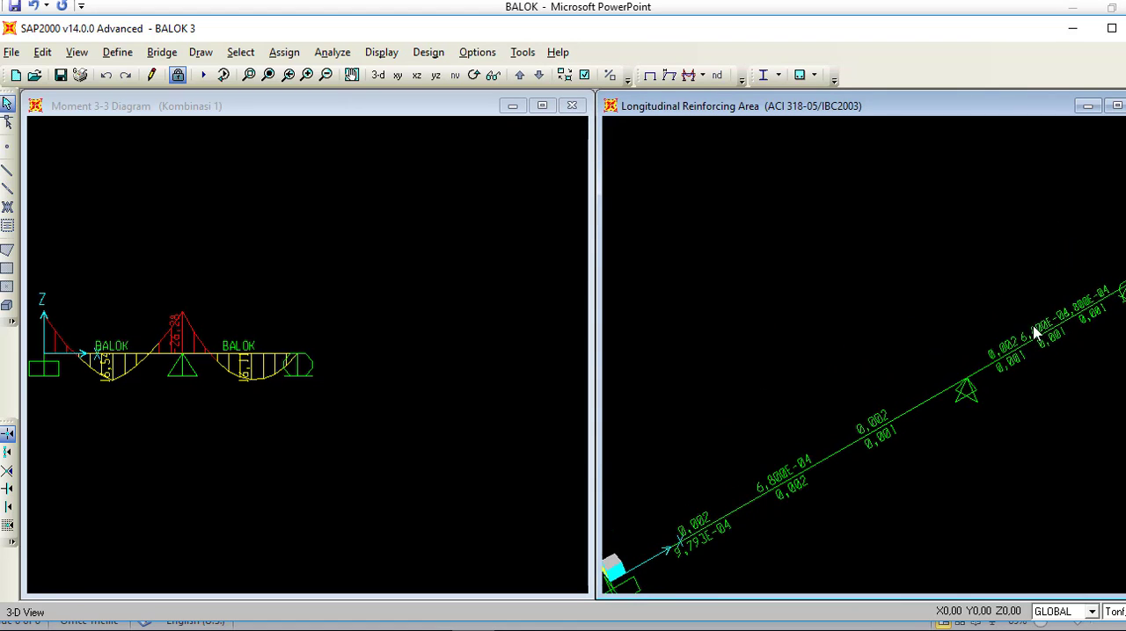
pyautogui.scroll(4, 1101, 308)
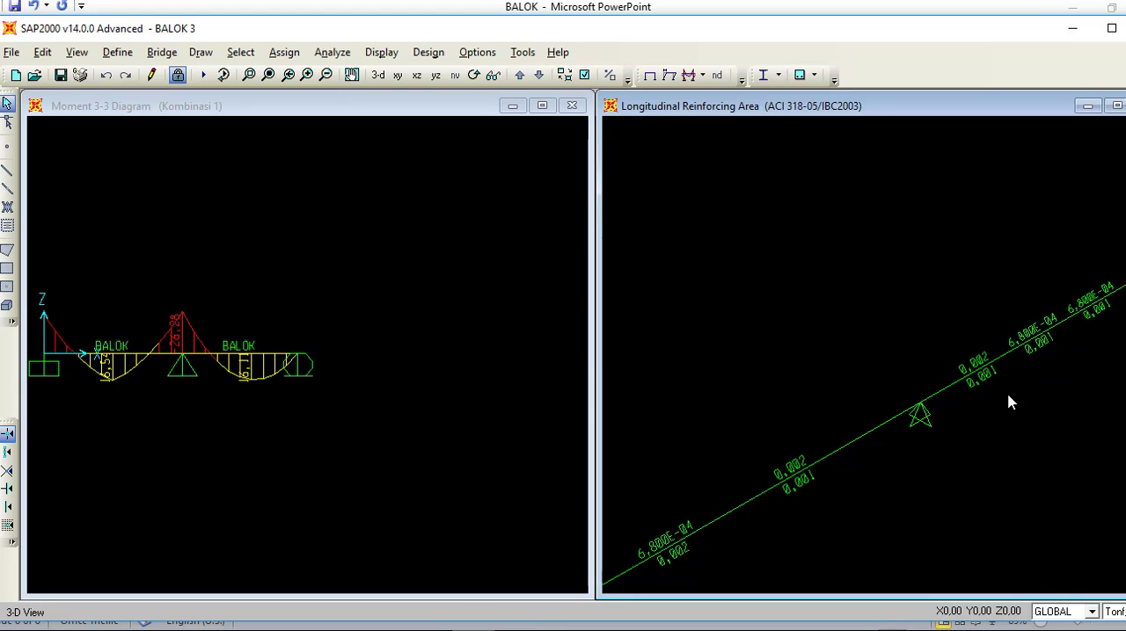
pyautogui.moveTo(1008, 398); pyautogui.dragTo(1099, 276, button='middle')
pyautogui.moveTo(801, 439); pyautogui.dragTo(887, 373, button='middle')
pyautogui.moveTo(695, 443); pyautogui.dragTo(746, 499, button='middle')
pyautogui.moveTo(1125, 269); pyautogui.dragTo(909, 424, button='middle')
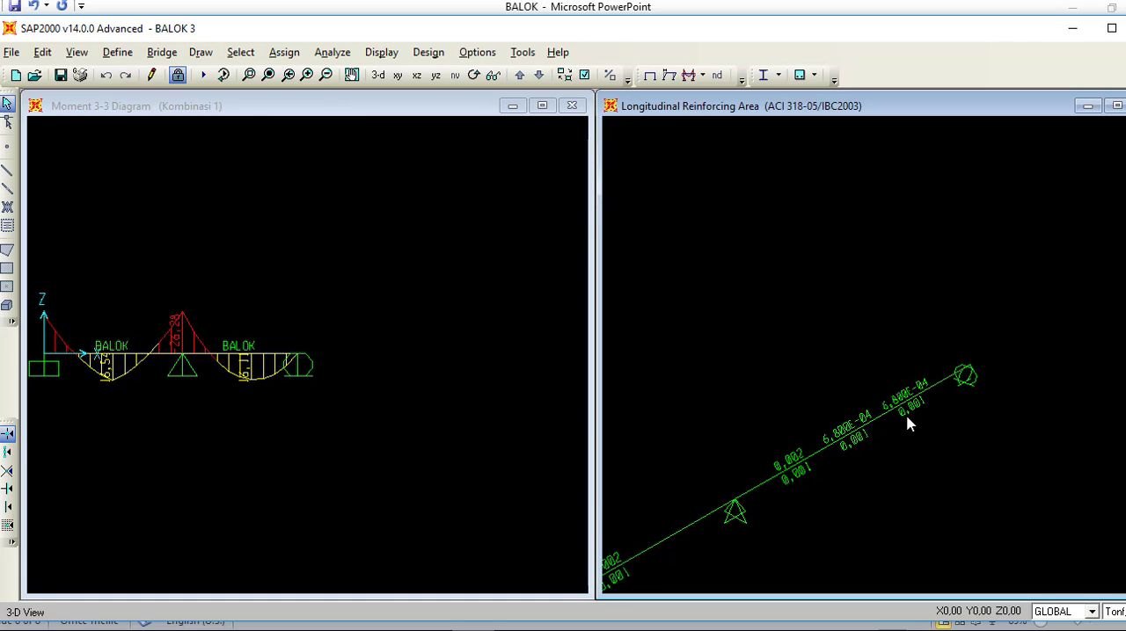
pyautogui.moveTo(930, 479); pyautogui.dragTo(957, 422)
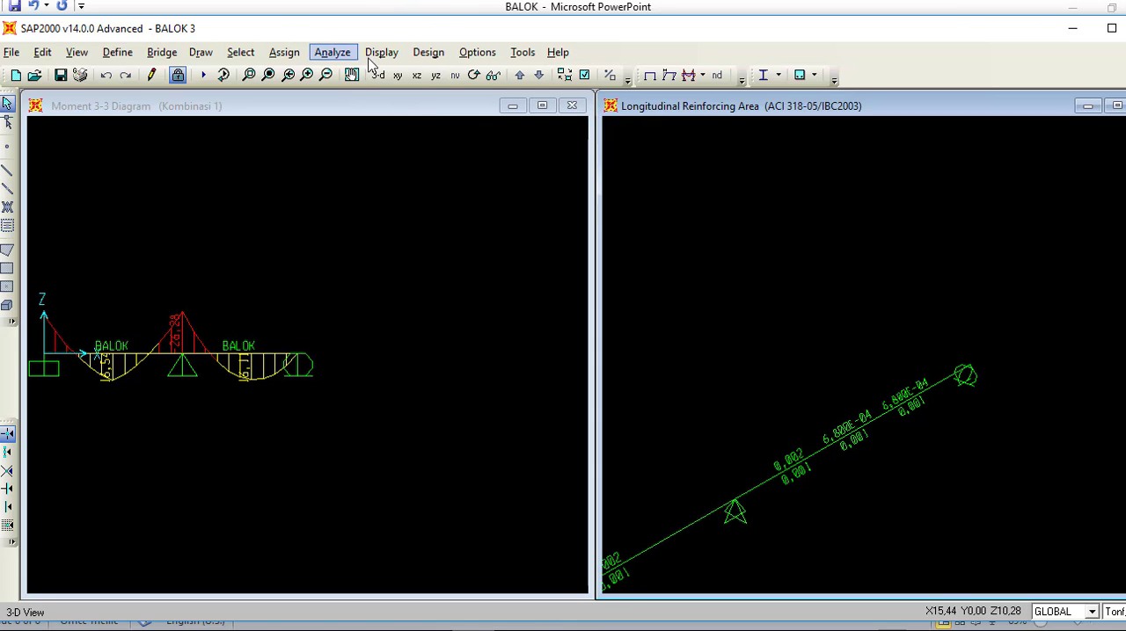
# Step: Display Rebar Percentage as the concrete design output in the 3-D view
pyautogui.click(428, 52)
pyautogui.moveTo(453, 105)
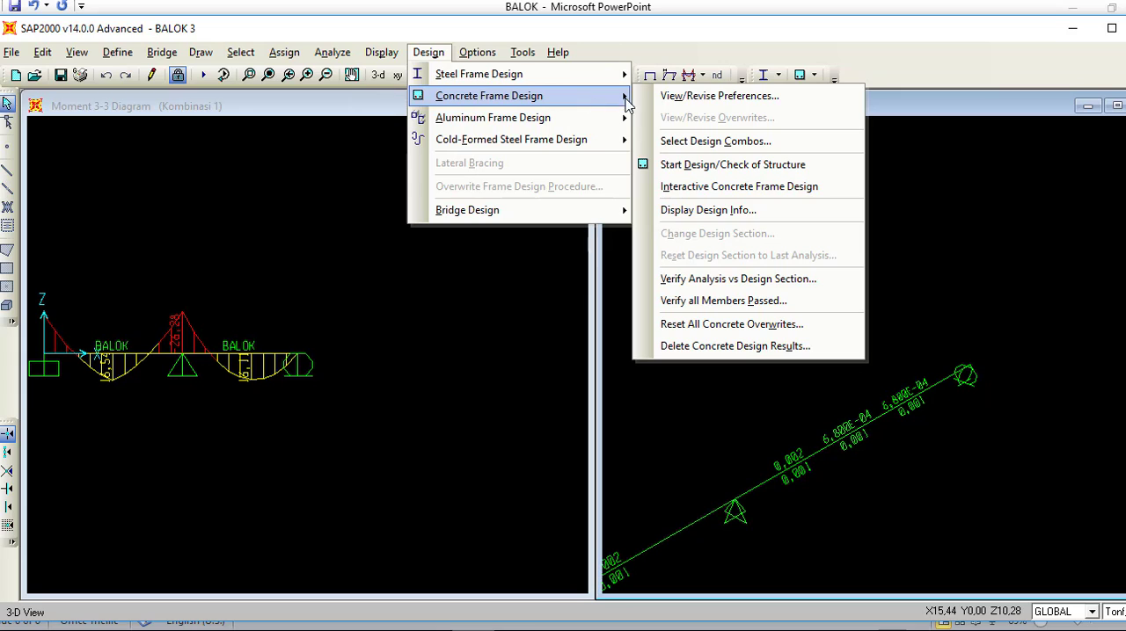
pyautogui.click(691, 211)
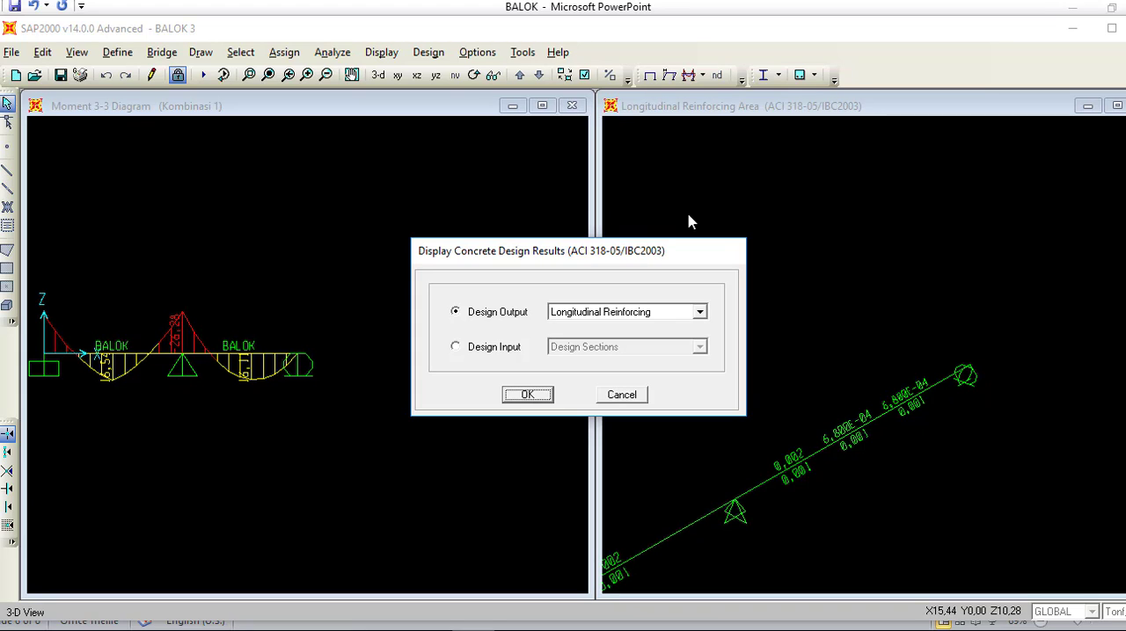
pyautogui.click(700, 314)
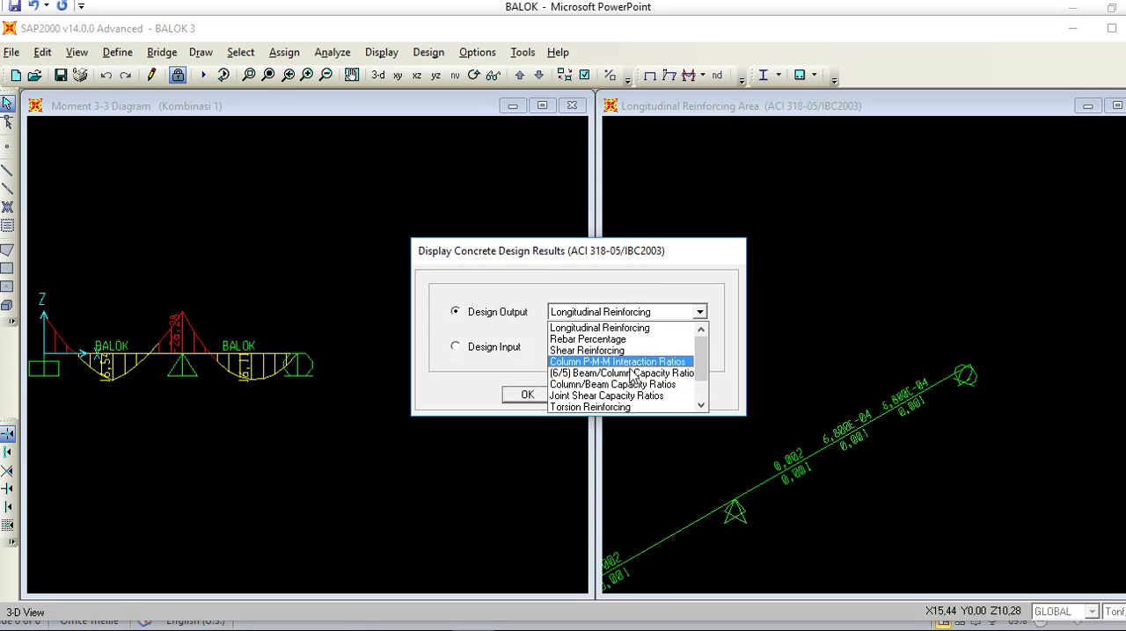
pyautogui.scroll(-1, 630, 376)
pyautogui.scroll(1, 604, 407)
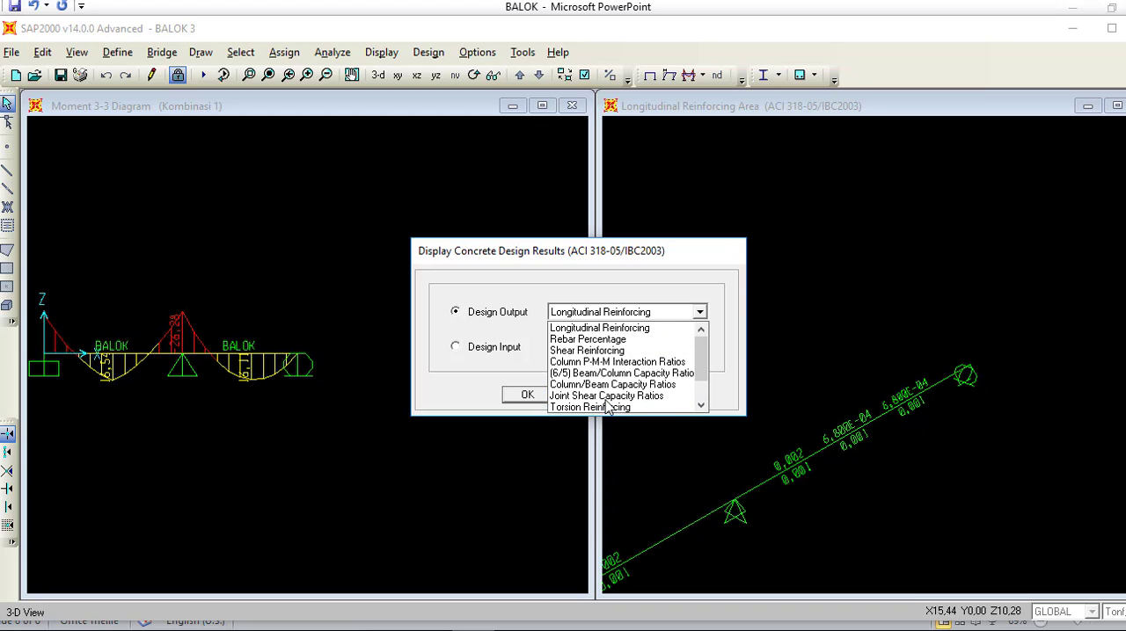
pyautogui.click(601, 342)
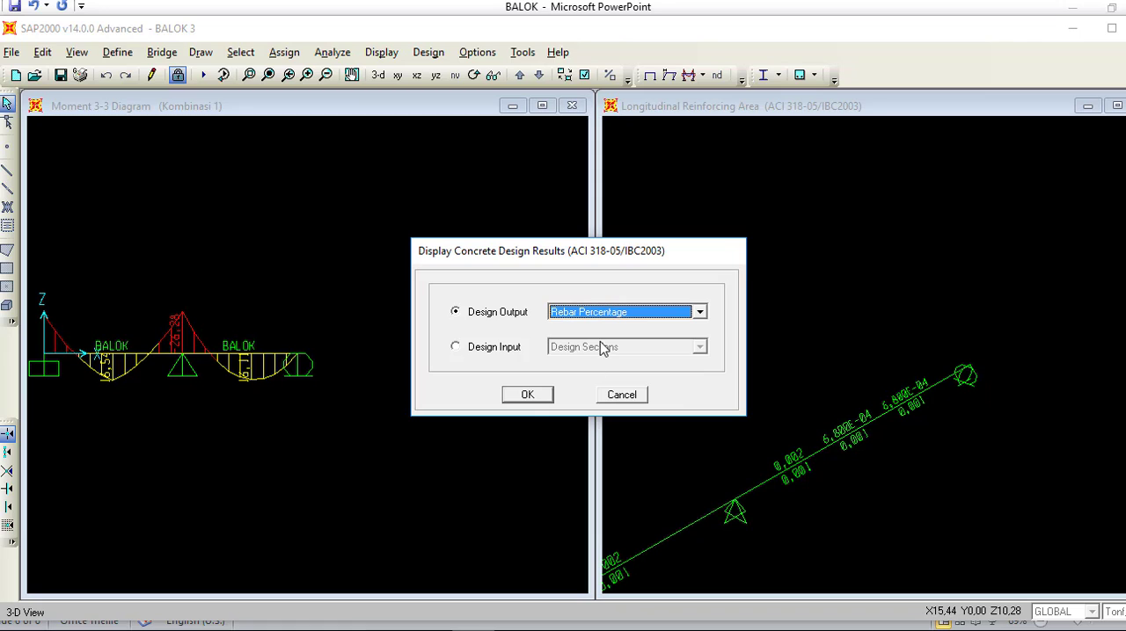
pyautogui.click(527, 394)
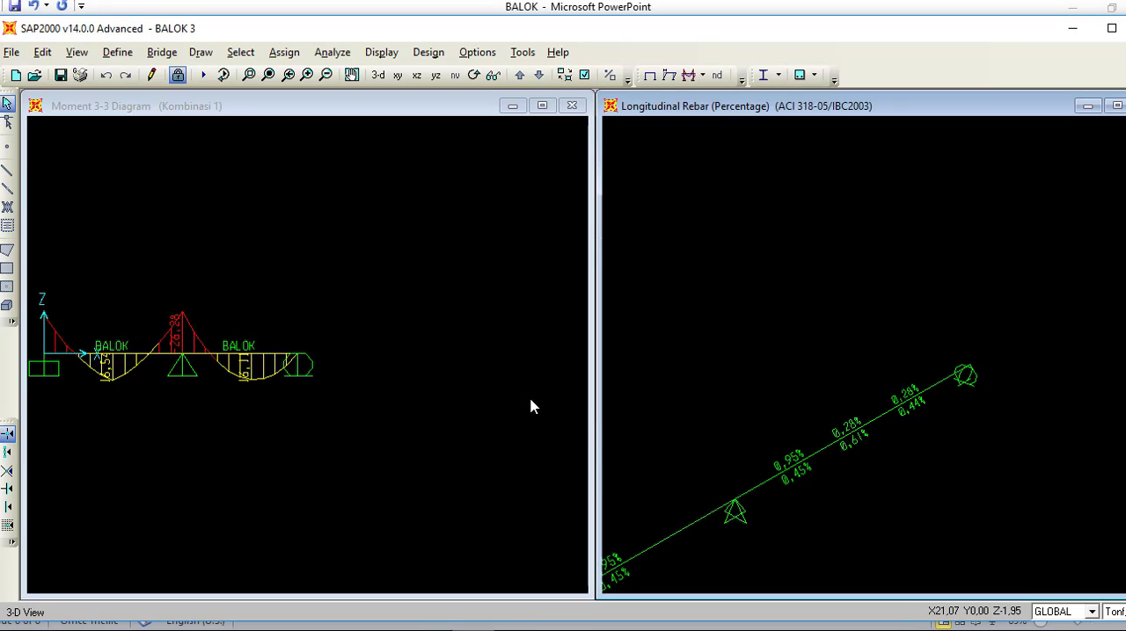
# Step: Examine the longitudinal rebar percentages at the supports and midspans of both beam spans
pyautogui.scroll(1, 801, 466)
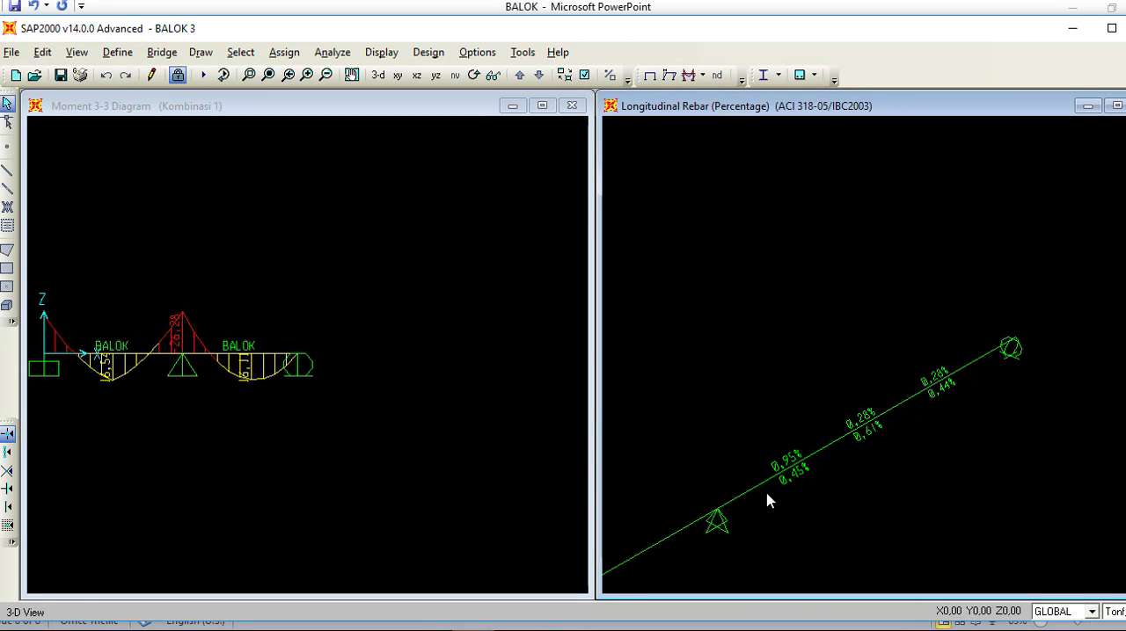
pyautogui.moveTo(766, 494); pyautogui.dragTo(1083, 257, button='middle')
pyautogui.scroll(-1, 727, 472)
pyautogui.moveTo(727, 472); pyautogui.dragTo(941, 343, button='middle')
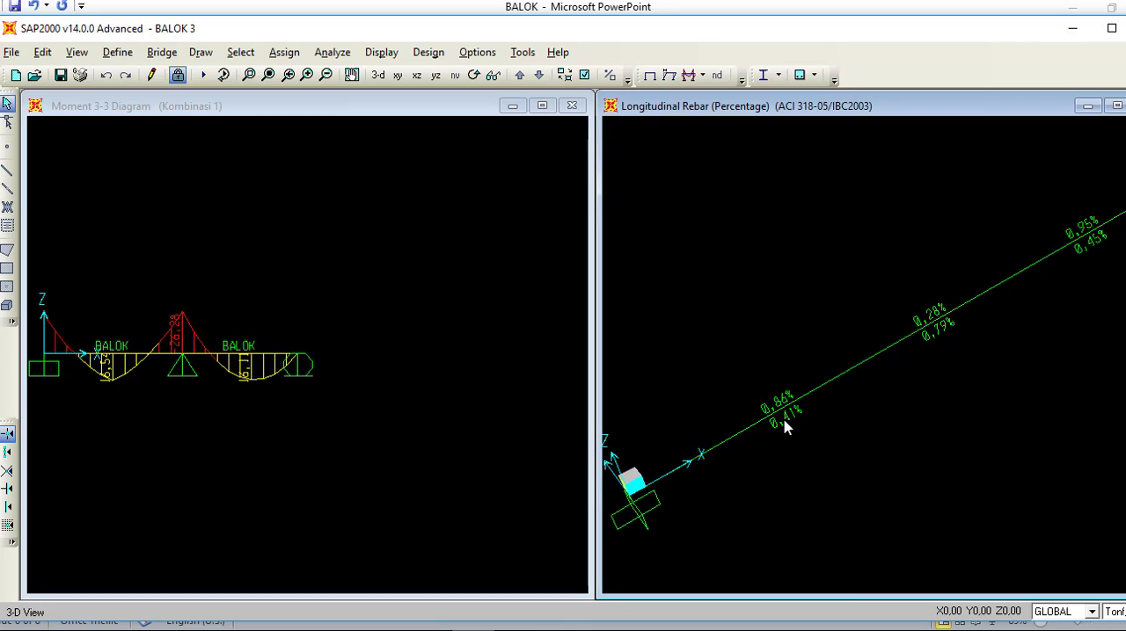
pyautogui.scroll(-1, 831, 419)
pyautogui.scroll(-1, 854, 415)
pyautogui.moveTo(1105, 260); pyautogui.dragTo(794, 415, button='middle')
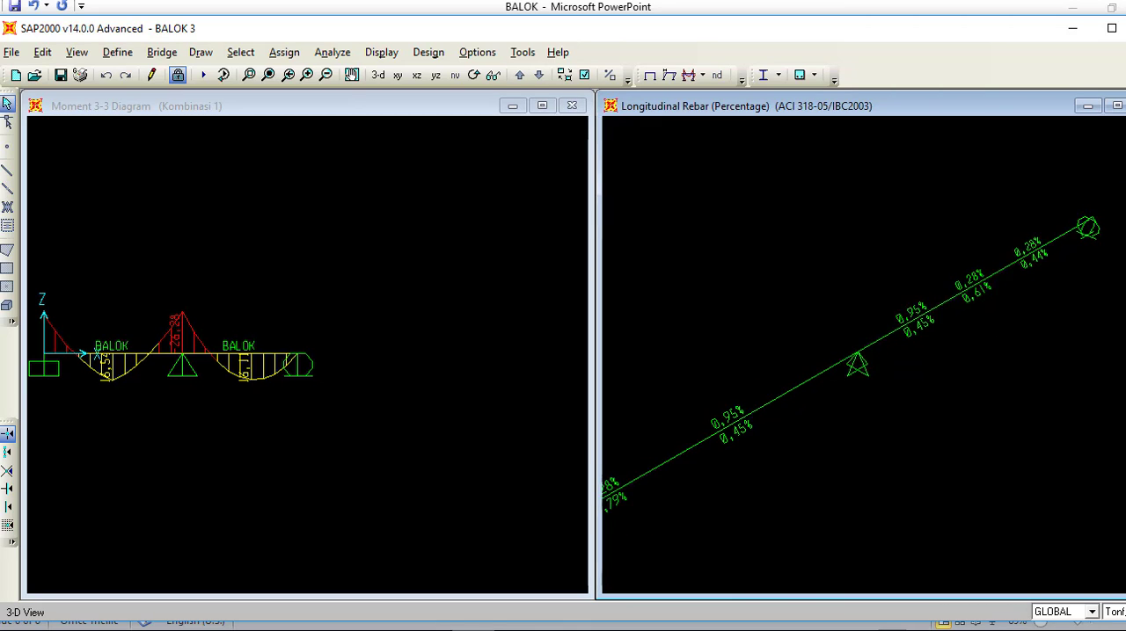
pyautogui.moveTo(954, 358); pyautogui.dragTo(921, 383, button='middle')
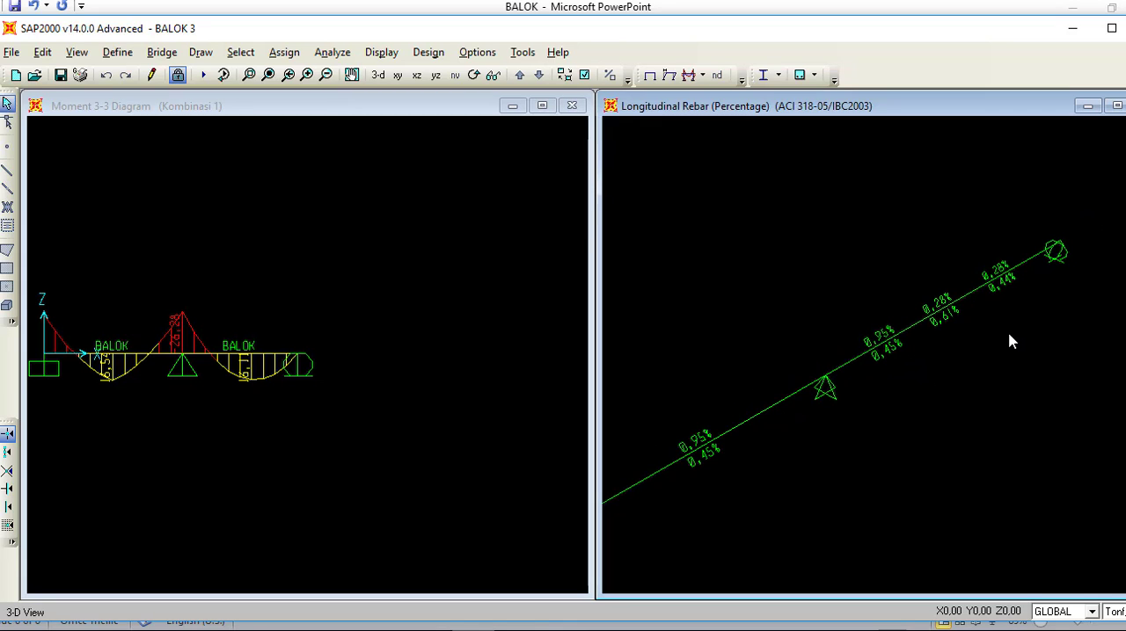
pyautogui.scroll(2, 994, 299)
pyautogui.scroll(2, 960, 306)
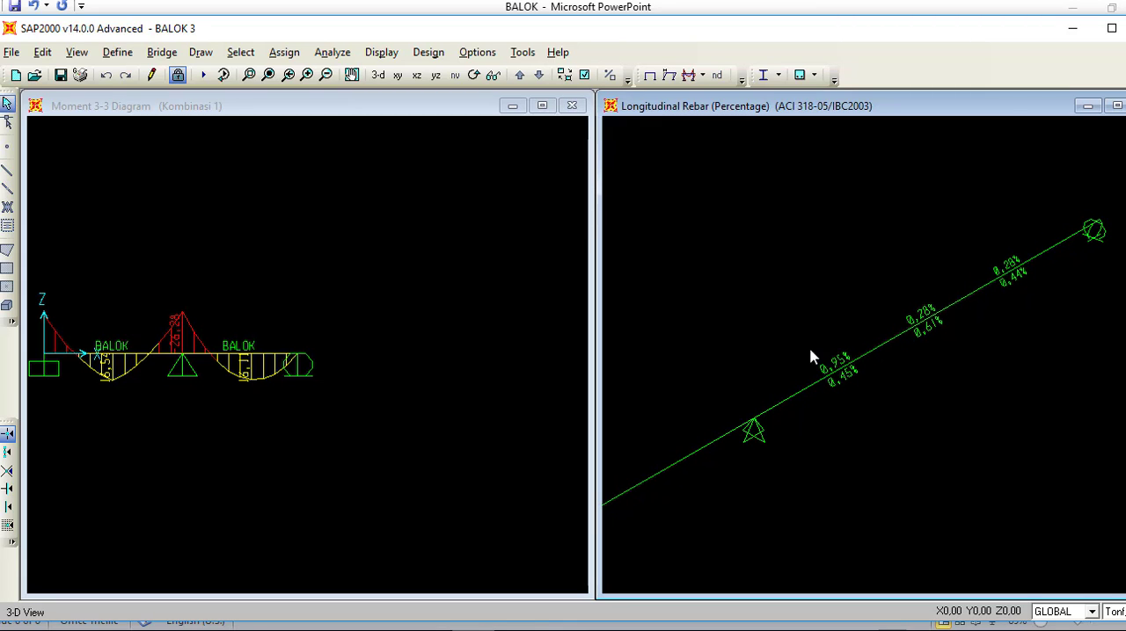
pyautogui.moveTo(799, 387); pyautogui.dragTo(931, 342, button='middle')
pyautogui.scroll(-4, 931, 342)
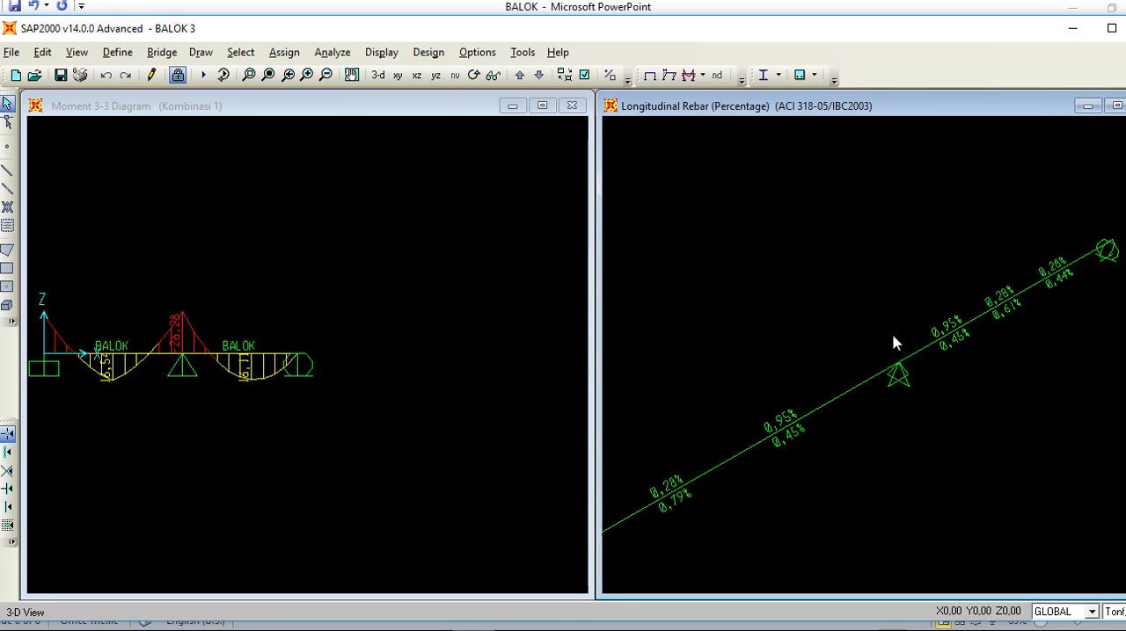
# Step: Display Shear Reinforcing as the concrete design output and inspect its values along the beam
pyautogui.click(432, 55)
pyautogui.moveTo(466, 107)
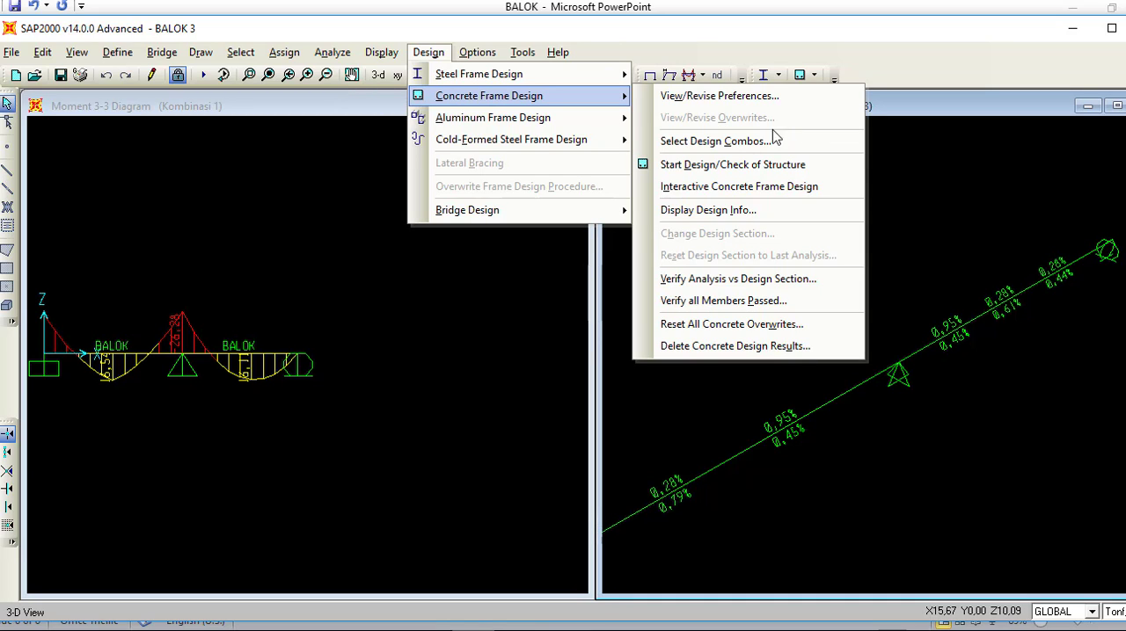
pyautogui.click(766, 210)
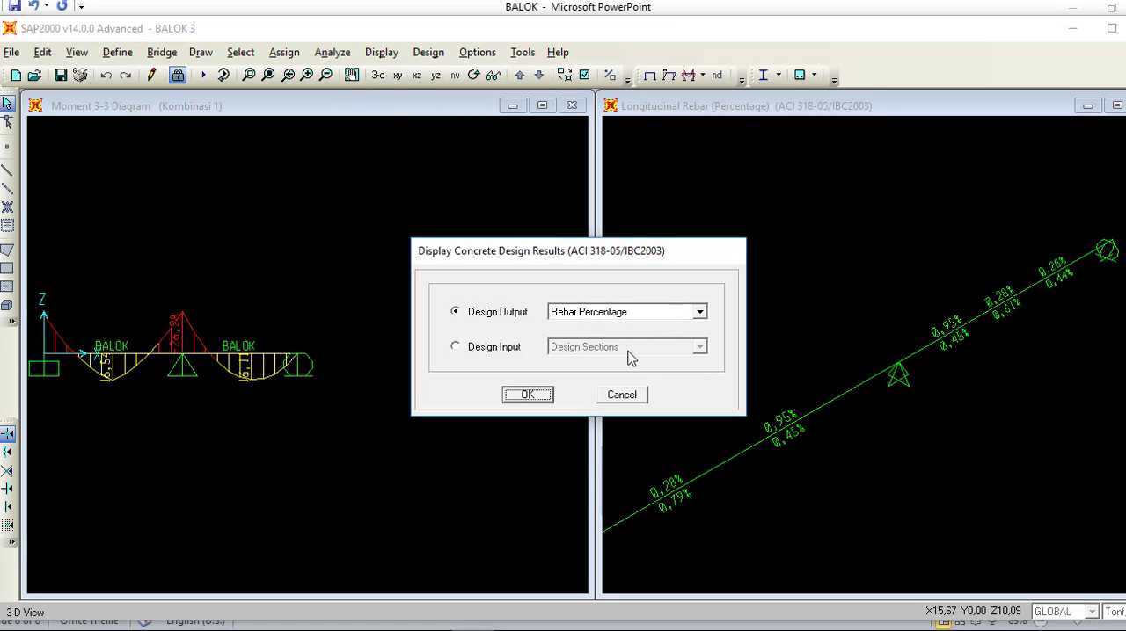
pyautogui.click(699, 314)
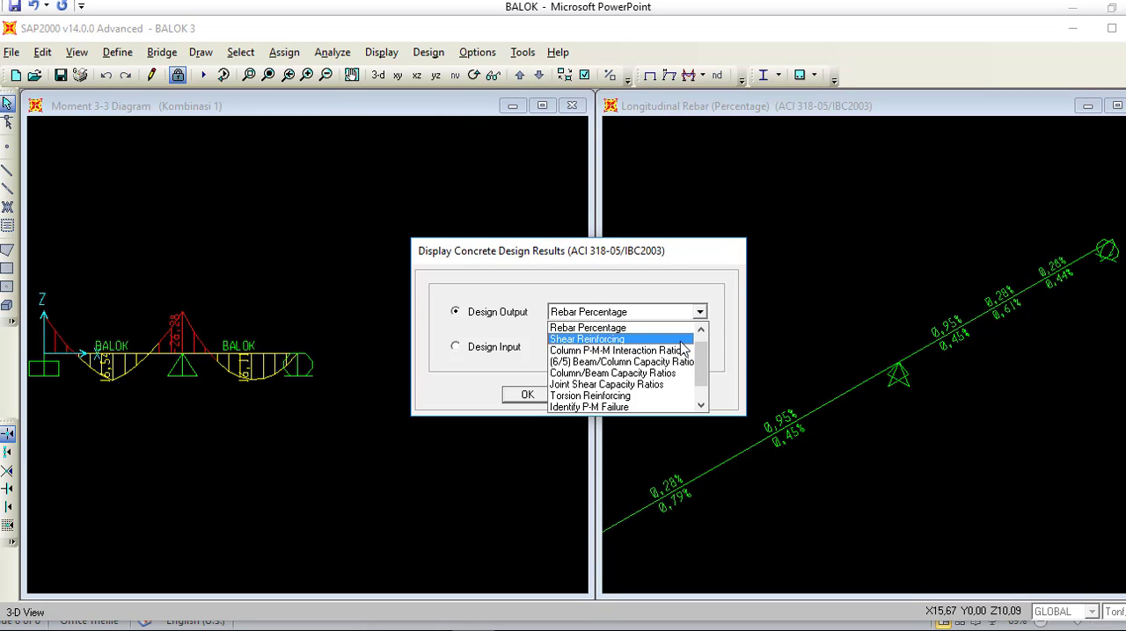
pyautogui.click(683, 340)
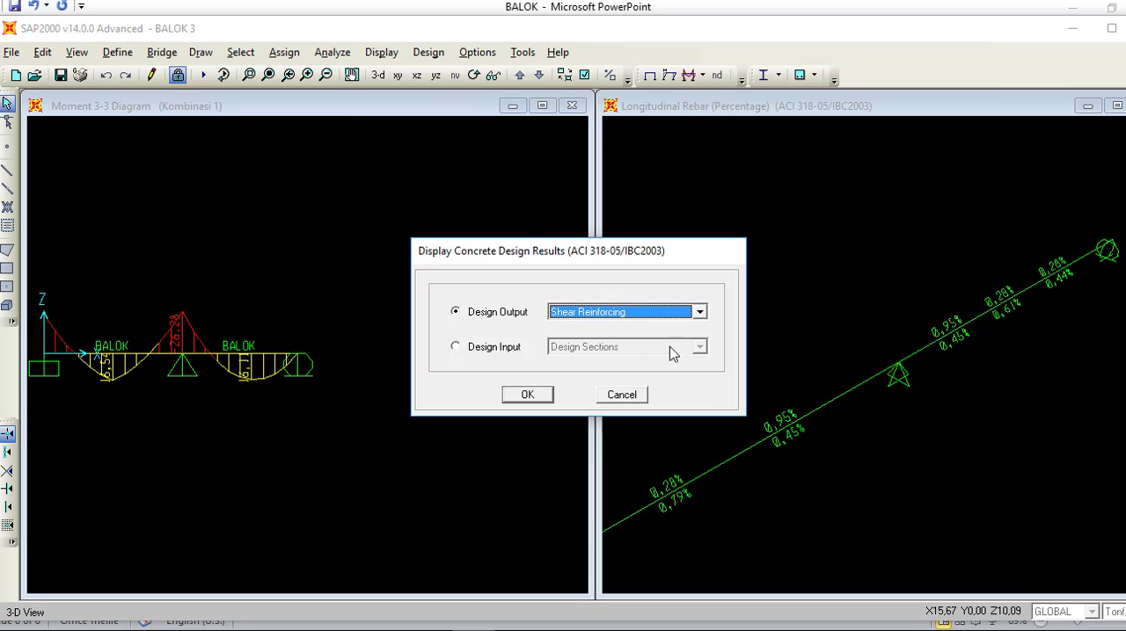
pyautogui.click(531, 394)
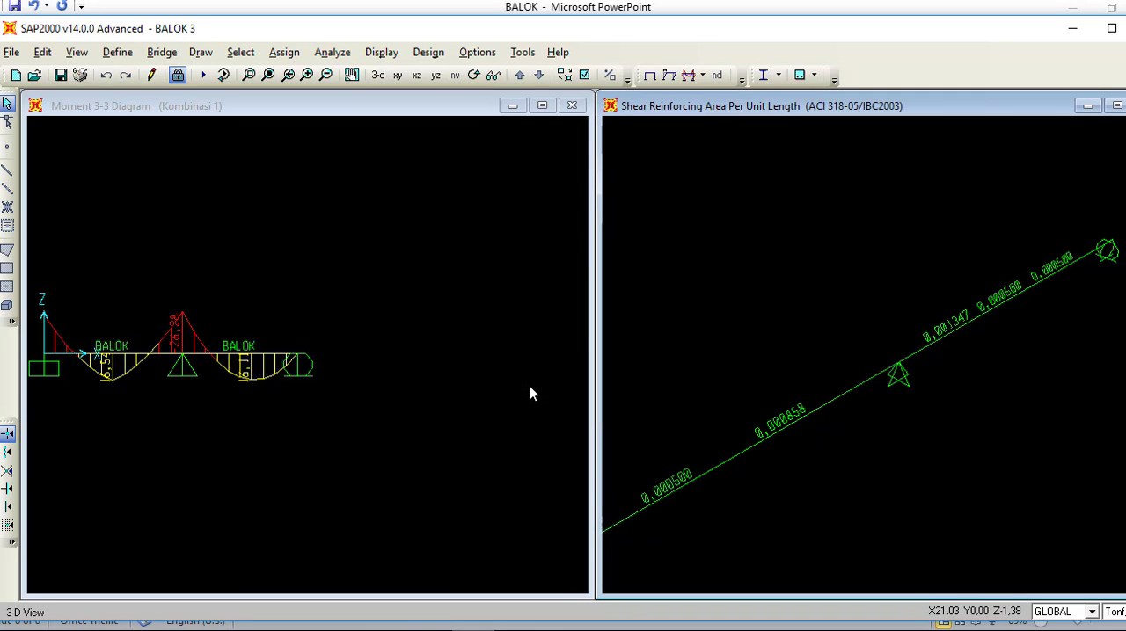
pyautogui.scroll(-2, 746, 477)
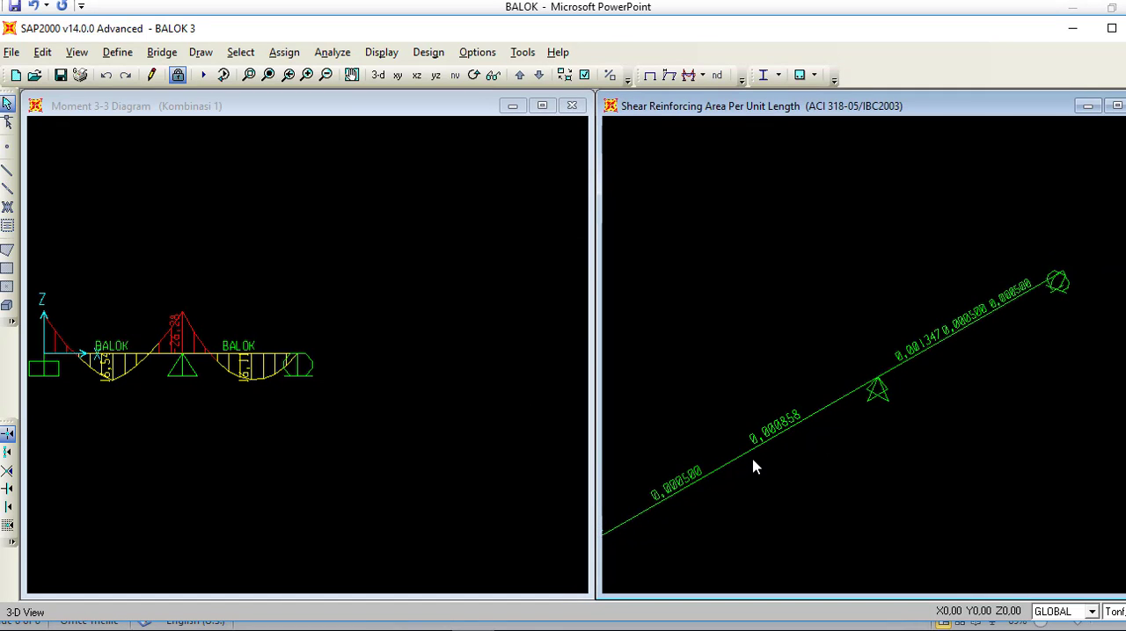
pyautogui.moveTo(752, 462); pyautogui.dragTo(890, 311, button='middle')
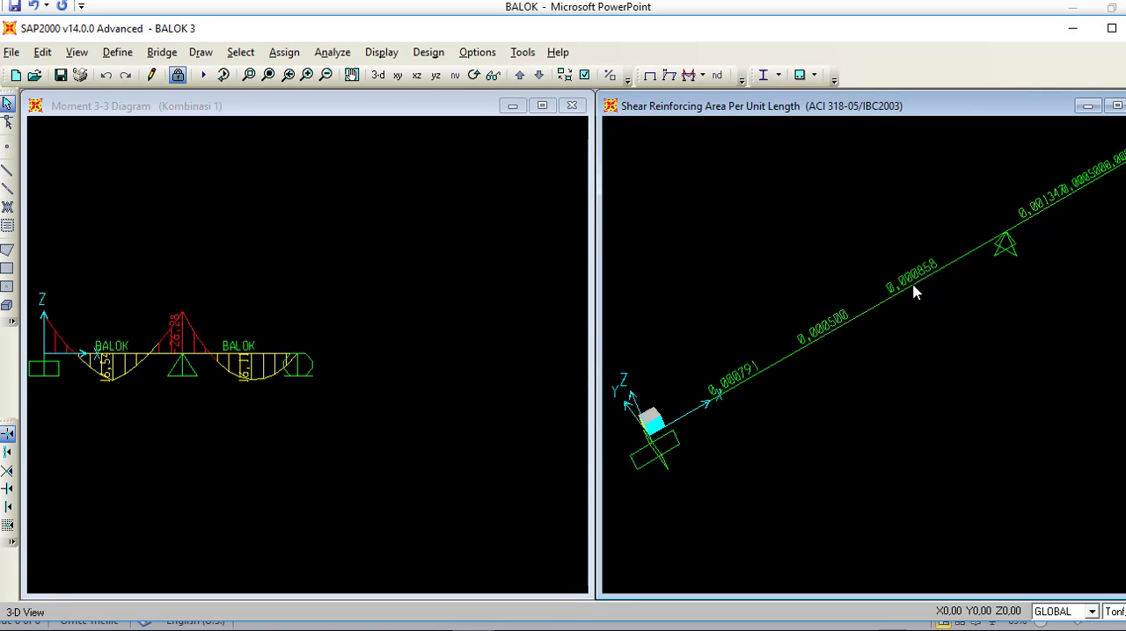